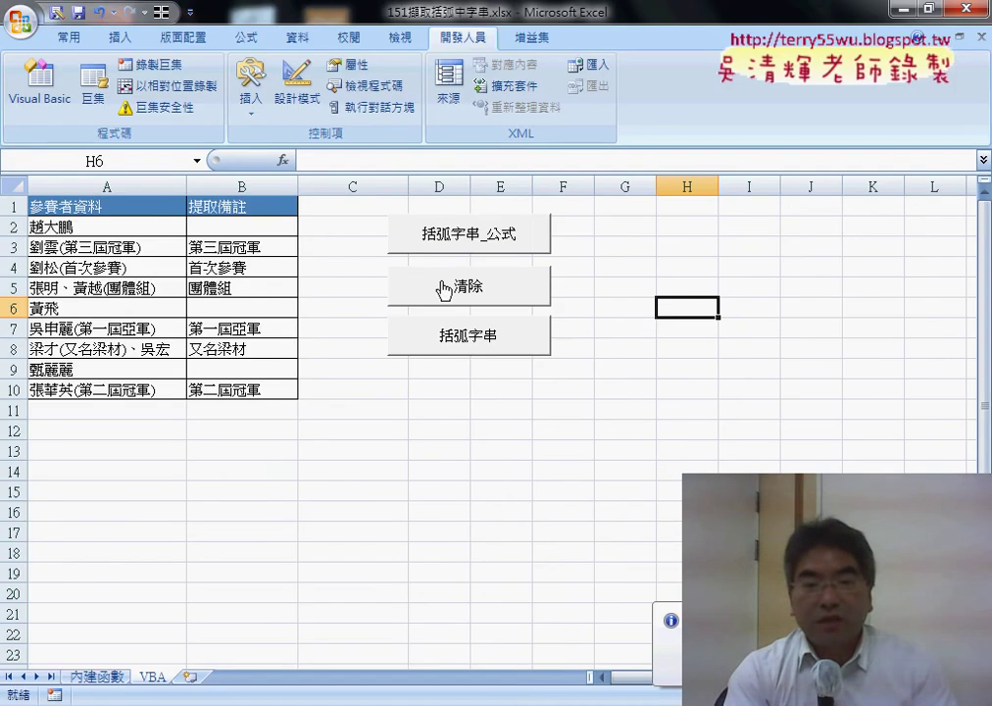
Fill A9:A10 down into rows 11–12, test 括弧字串_公式, then empty column B with 清除.
mouse_move(157, 370)
mouse_down()
mouse_move(157, 390)
mouse_move(187, 418)
mouse_move(187, 439)
mouse_up()
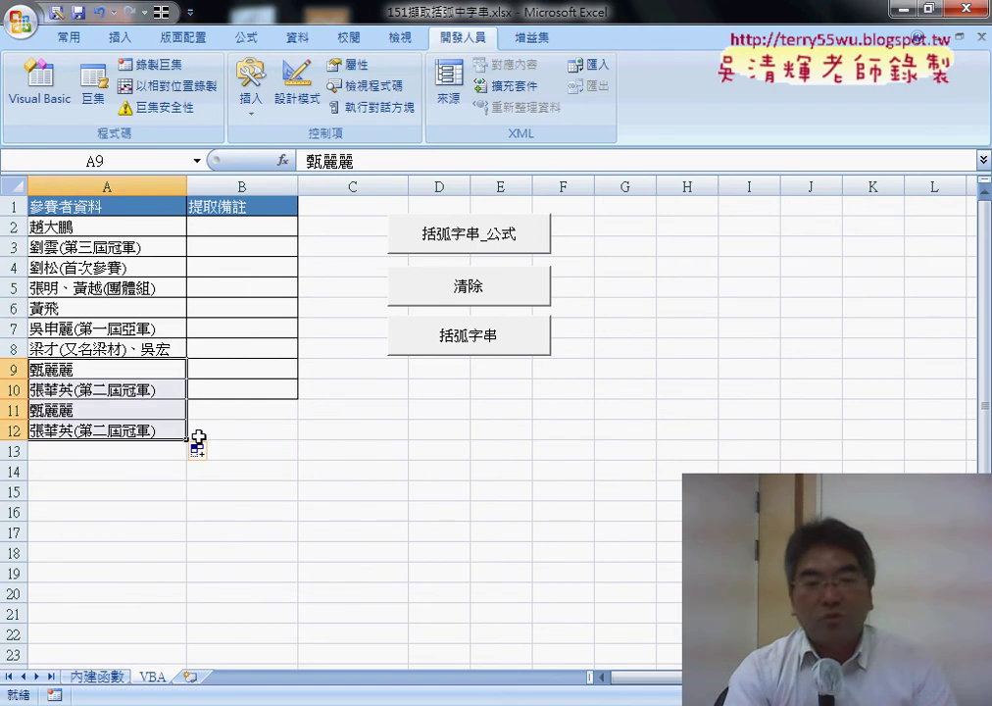
click(496, 245)
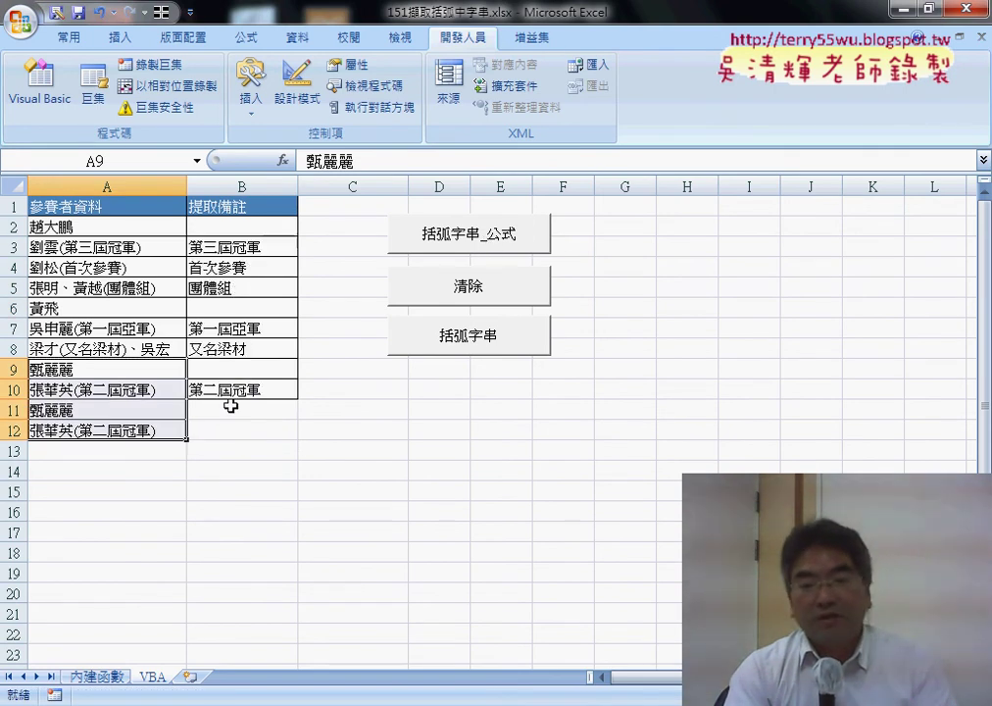
click(444, 290)
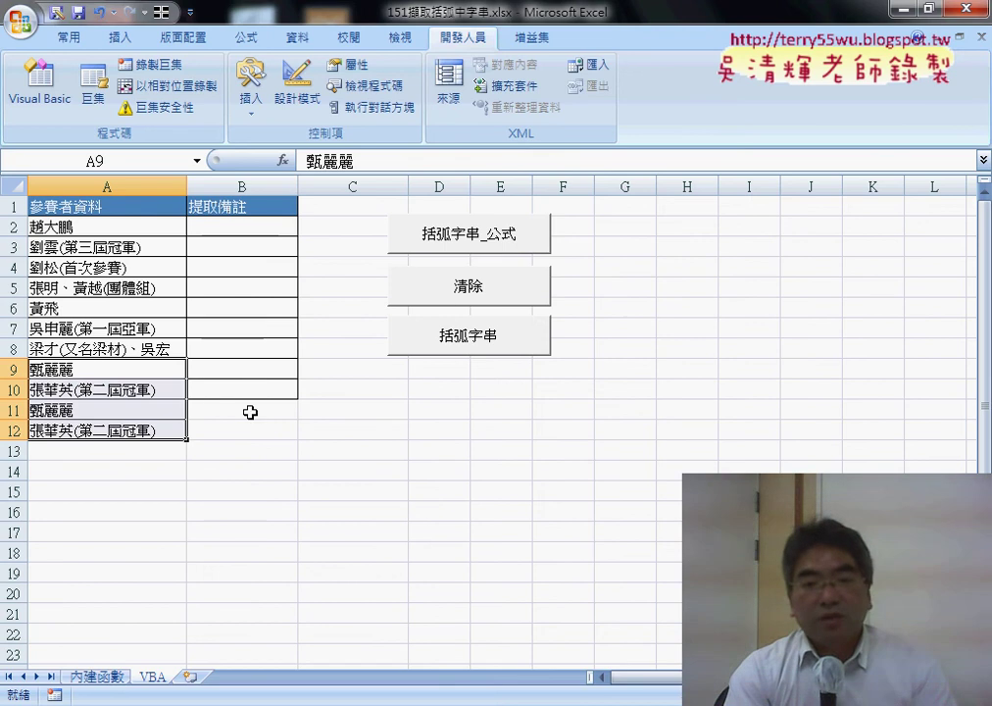
Open the Visual Basic editor and inspect both macros' For loop bounds, 2 To 10.
click(44, 101)
double_click(413, 259)
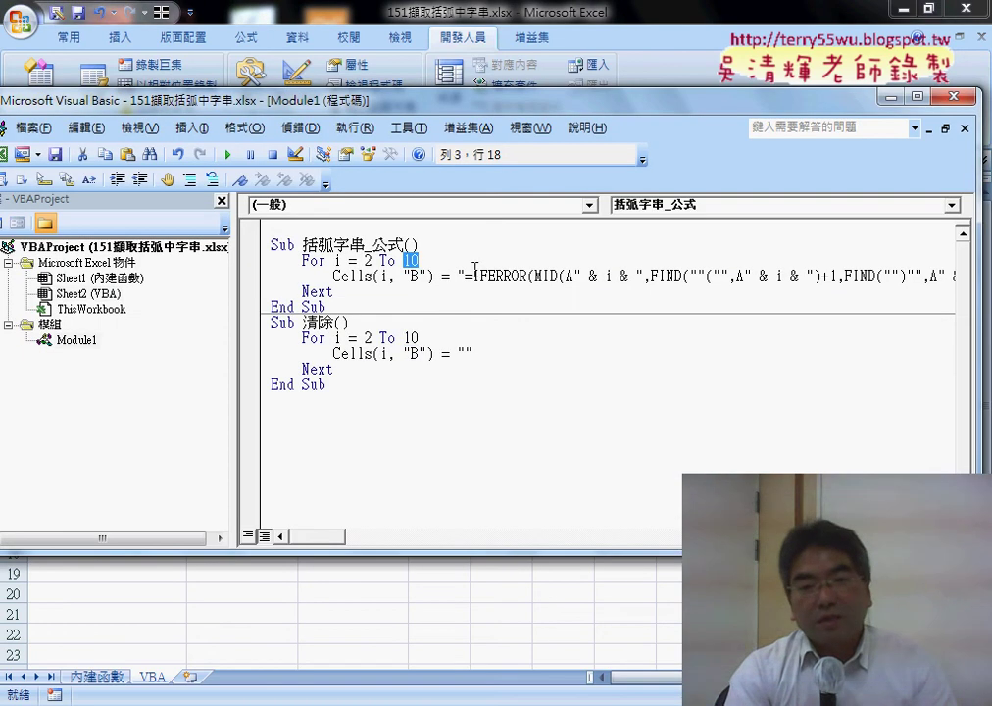
double_click(410, 337)
drag(410, 338, 365, 337)
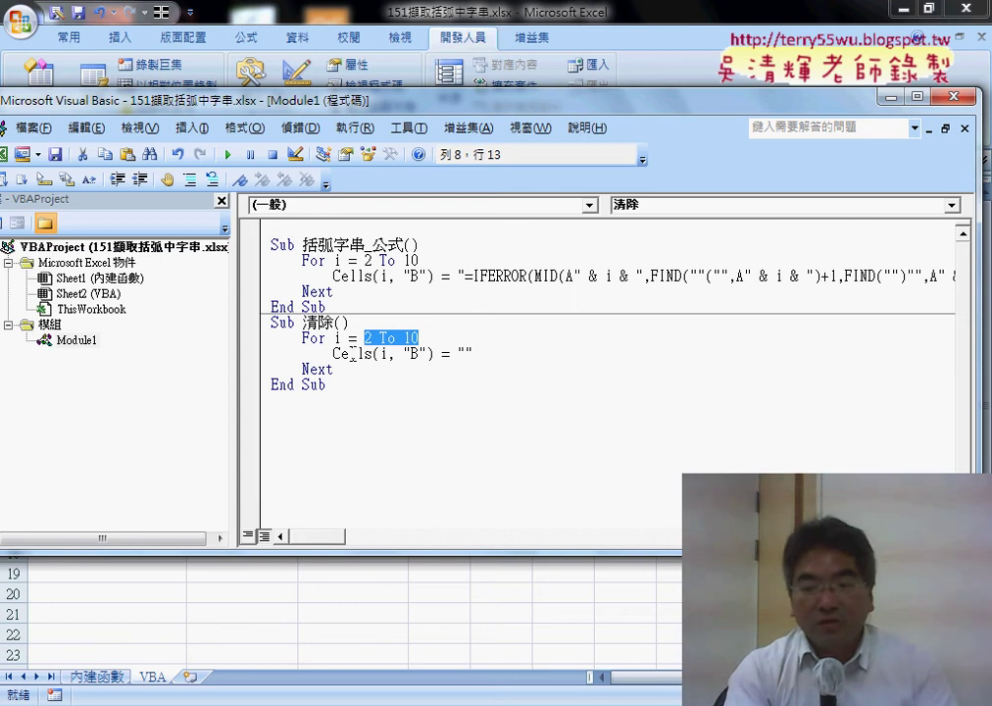
drag(431, 99, 625, 94)
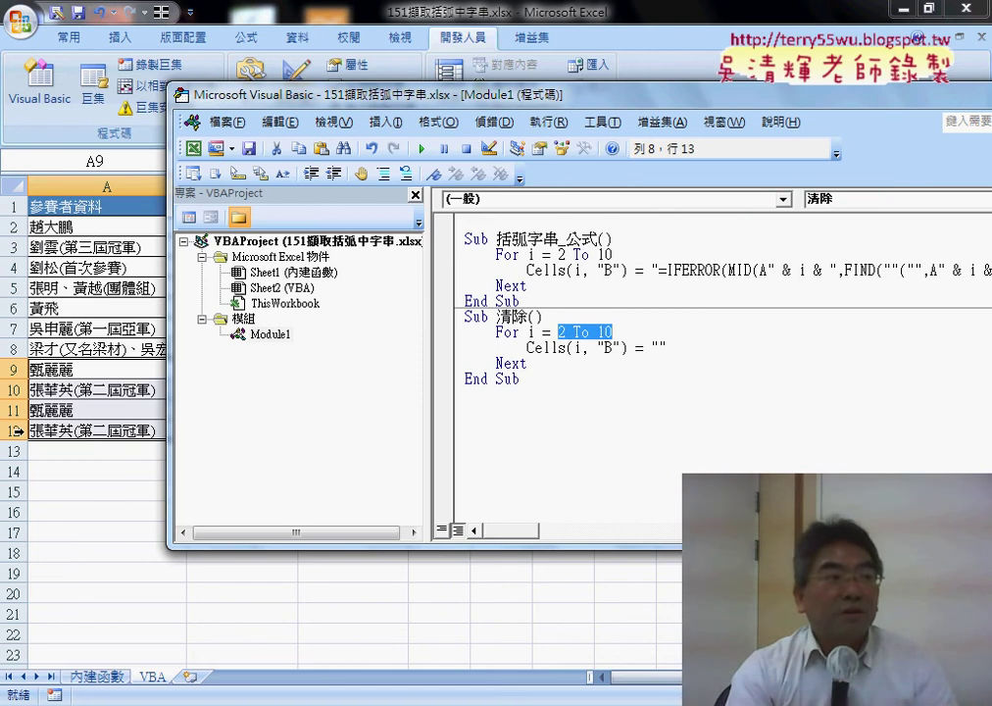
click(634, 256)
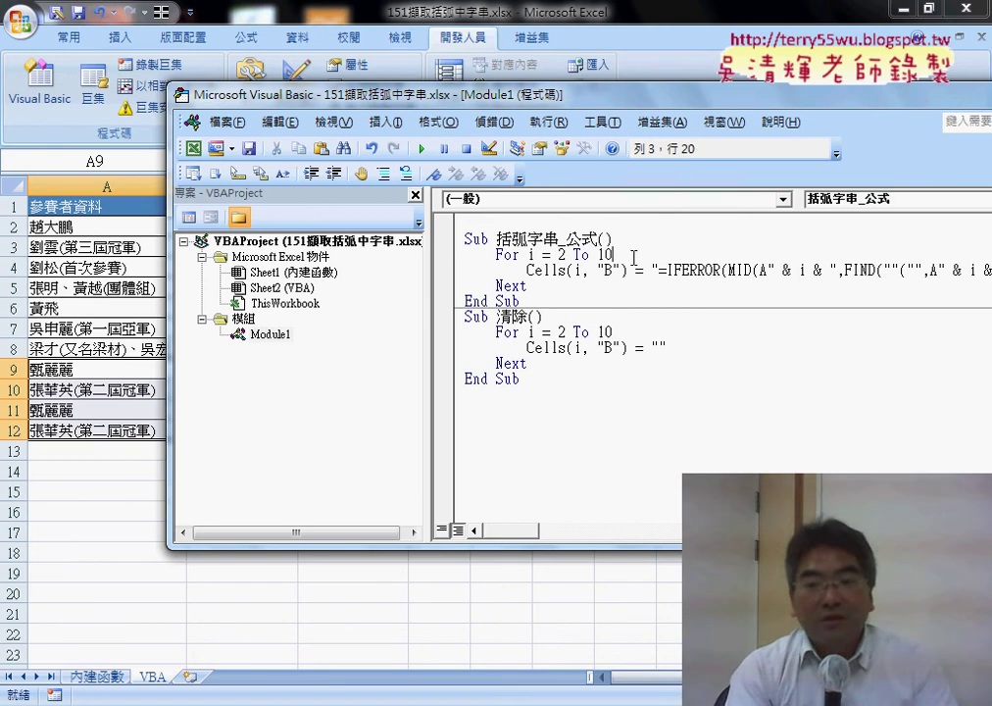
key(ctrl+shift+Left)
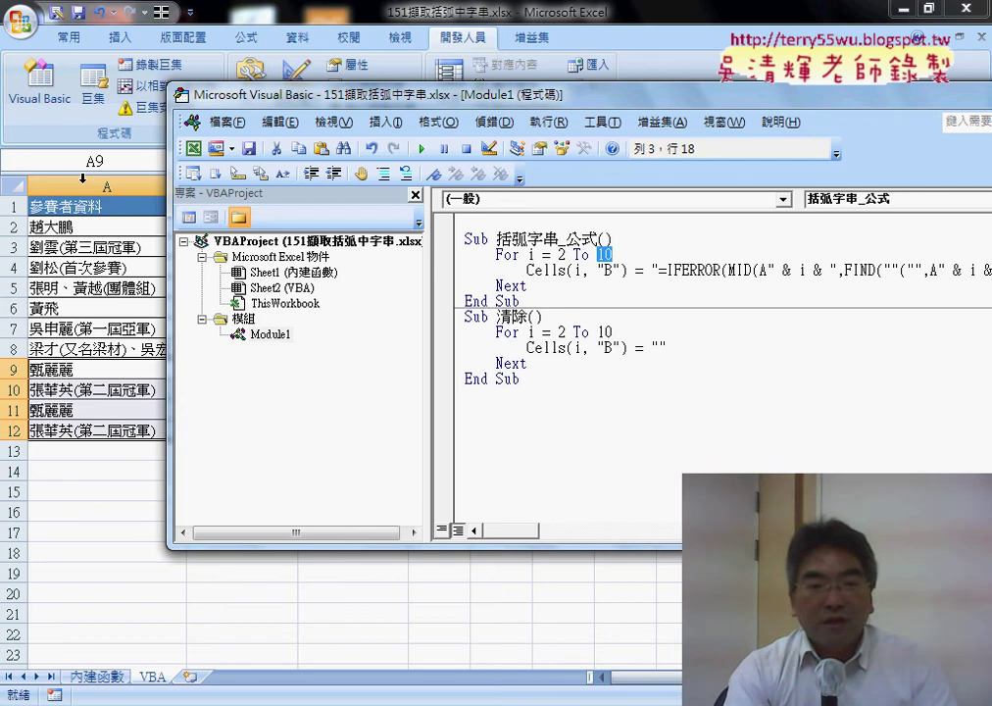
Check column A's last filled row with Ctrl+Down, then return to the code with Alt+F11.
click(93, 231)
key(ctrl+Down)
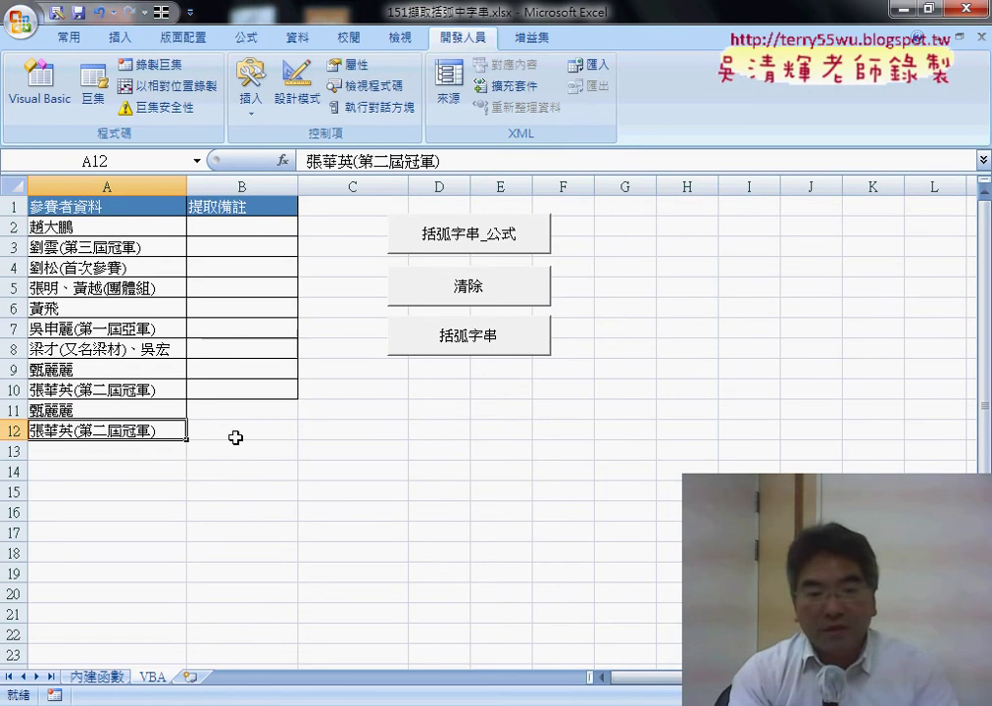
key(alt+F11)
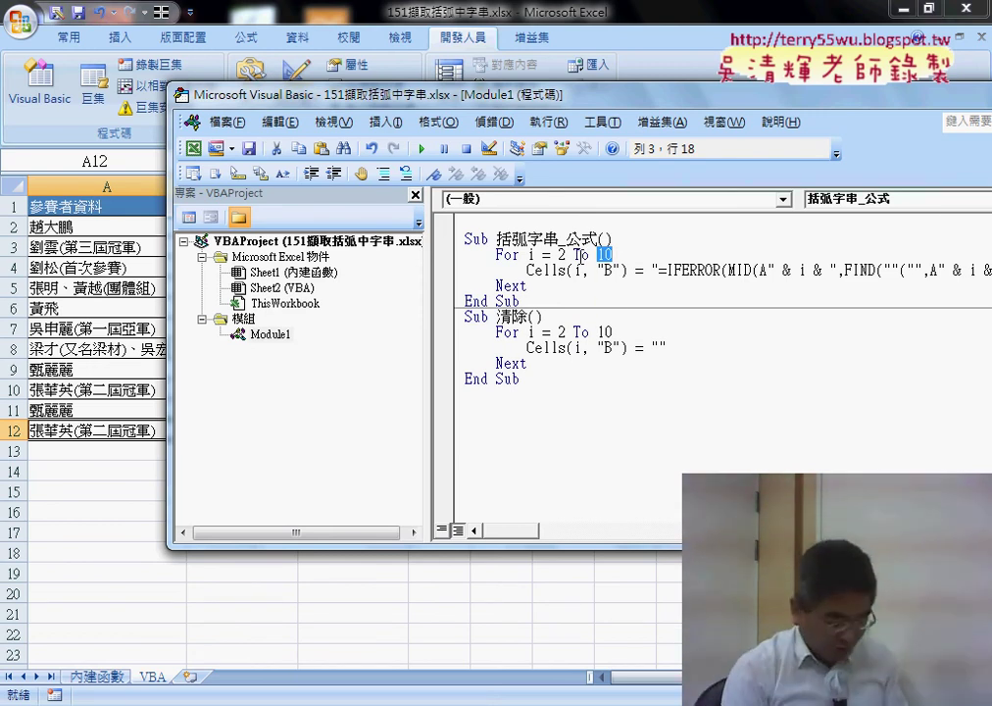
Replace the formula macro's loop end 10 with Range("A2").End(xlDown).Row.
text(ra)
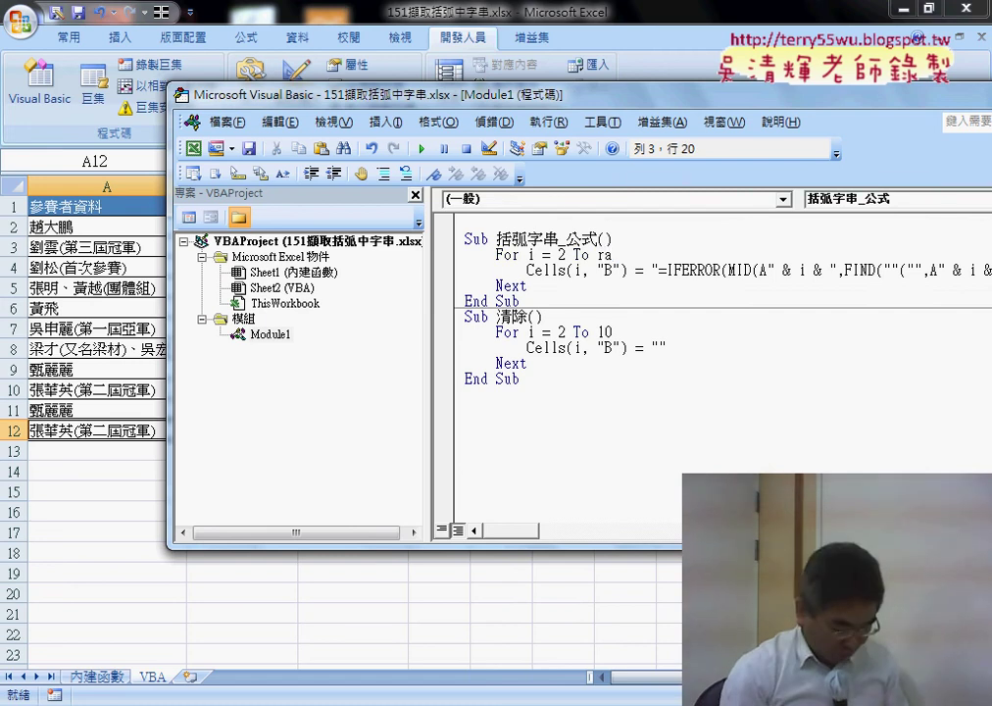
text(nge)
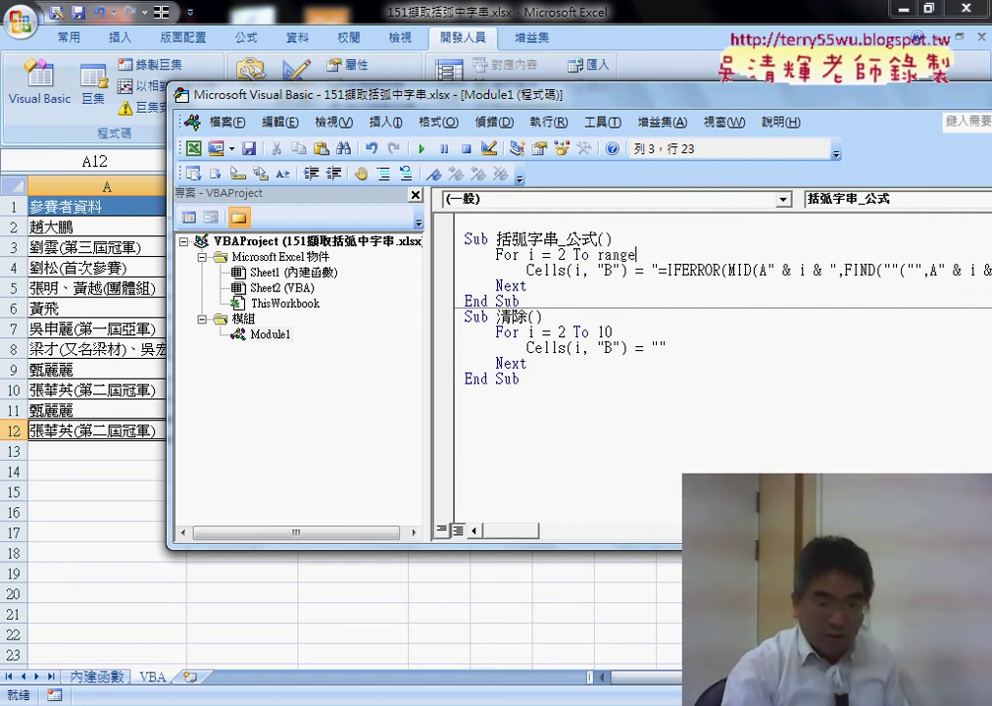
text(())
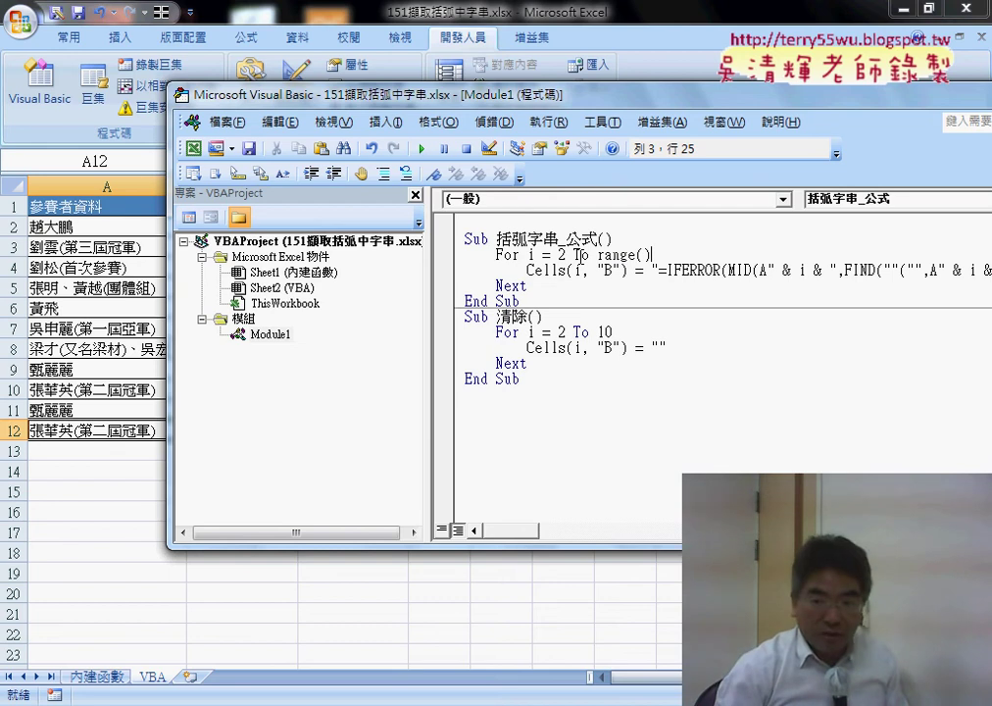
key(Left)
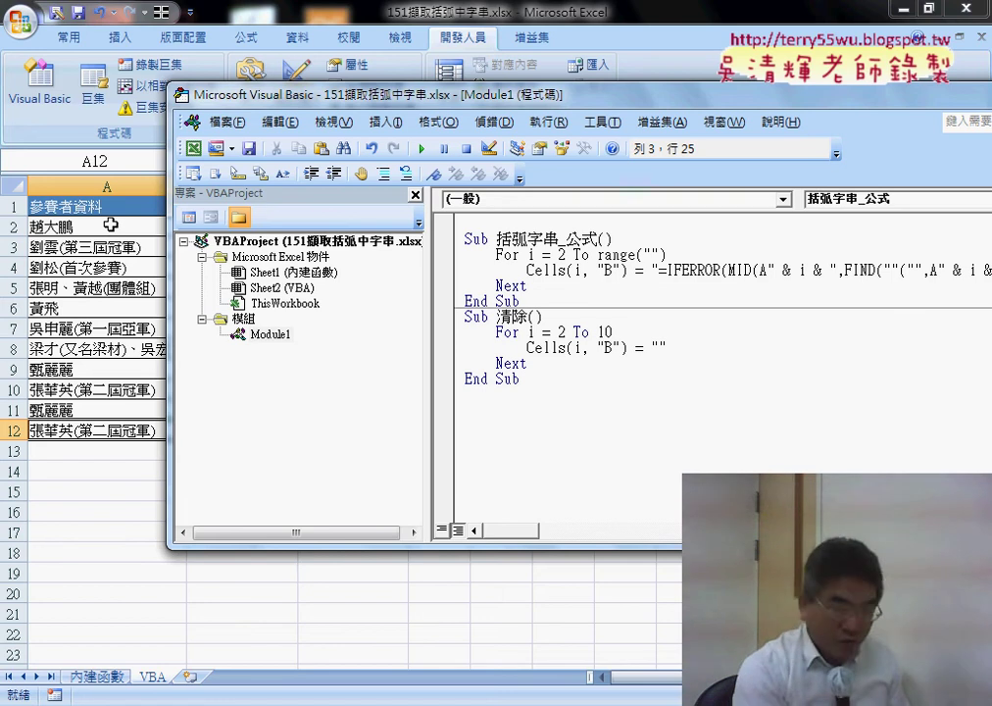
text(A2)
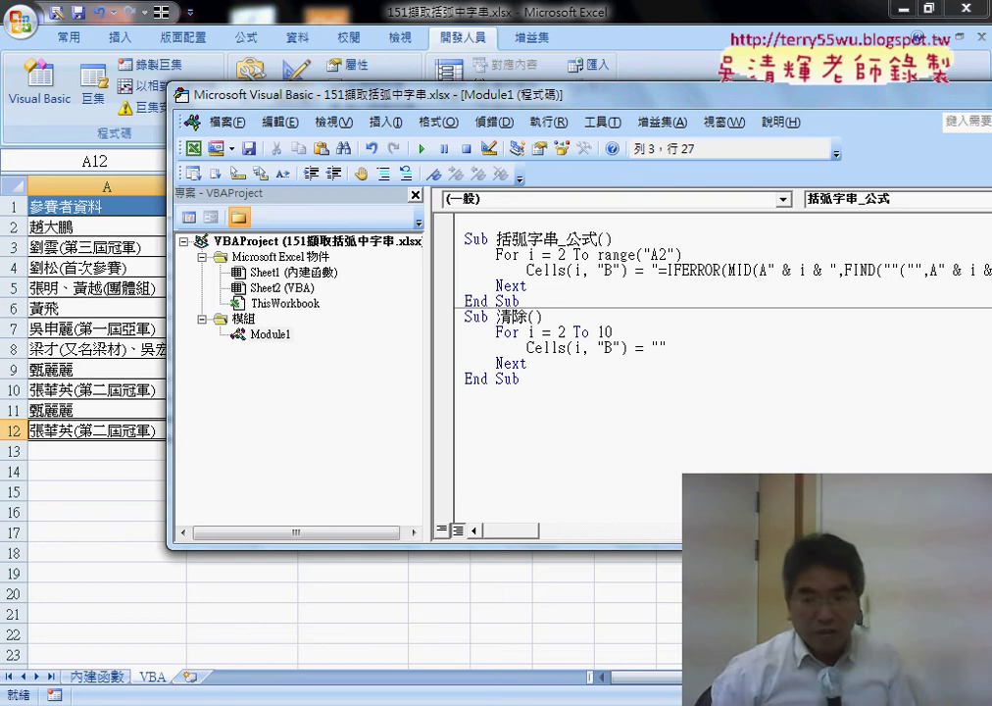
click(672, 254)
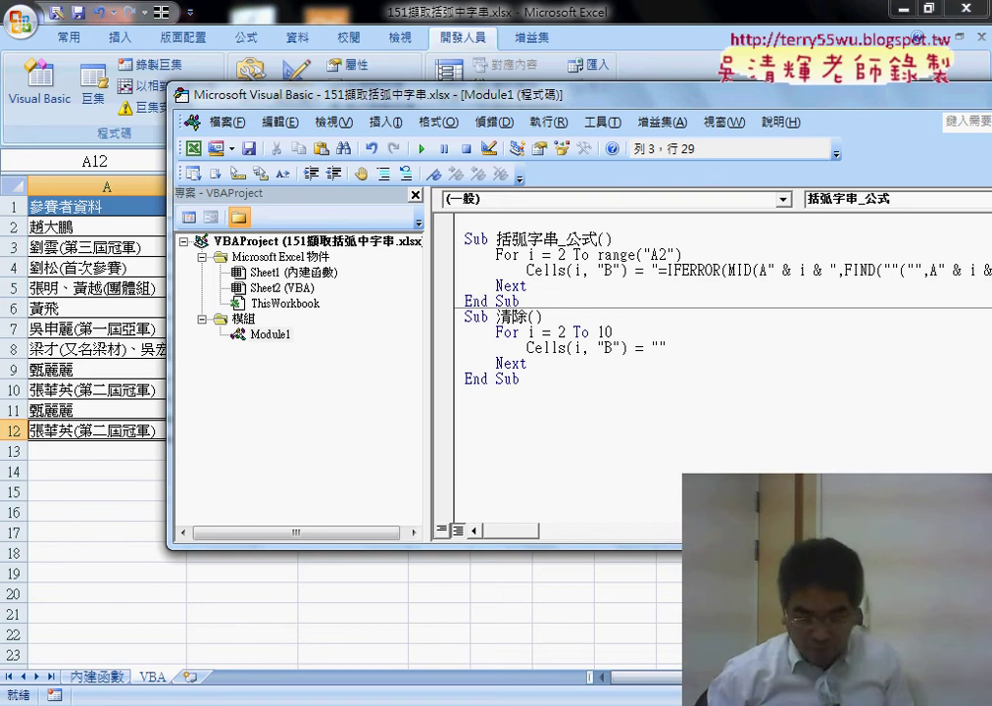
text(.)
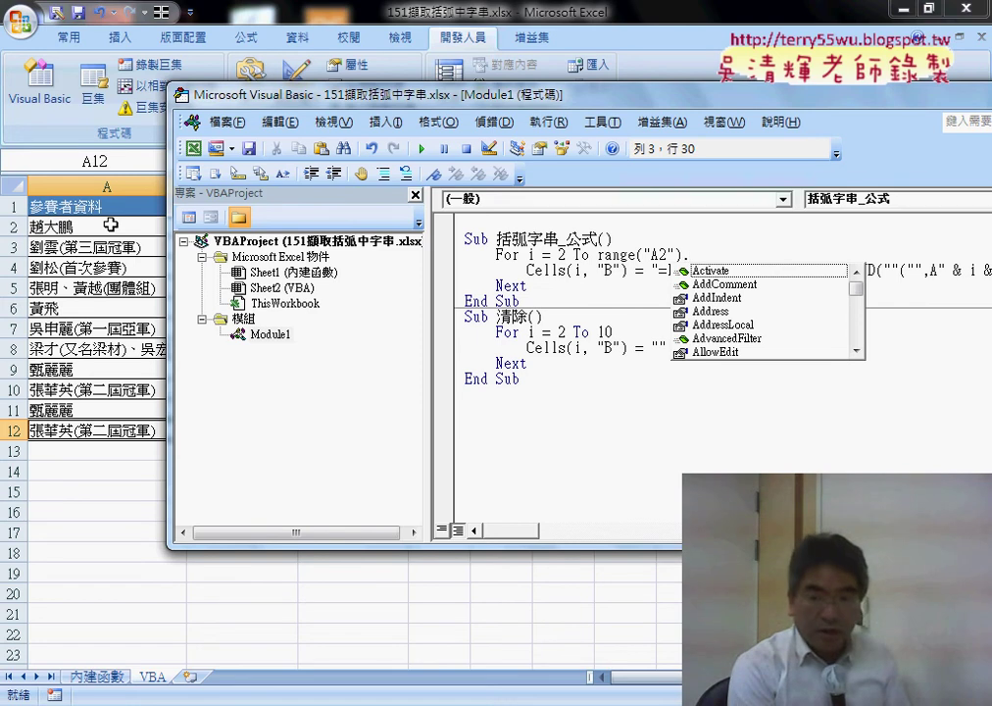
text(E)
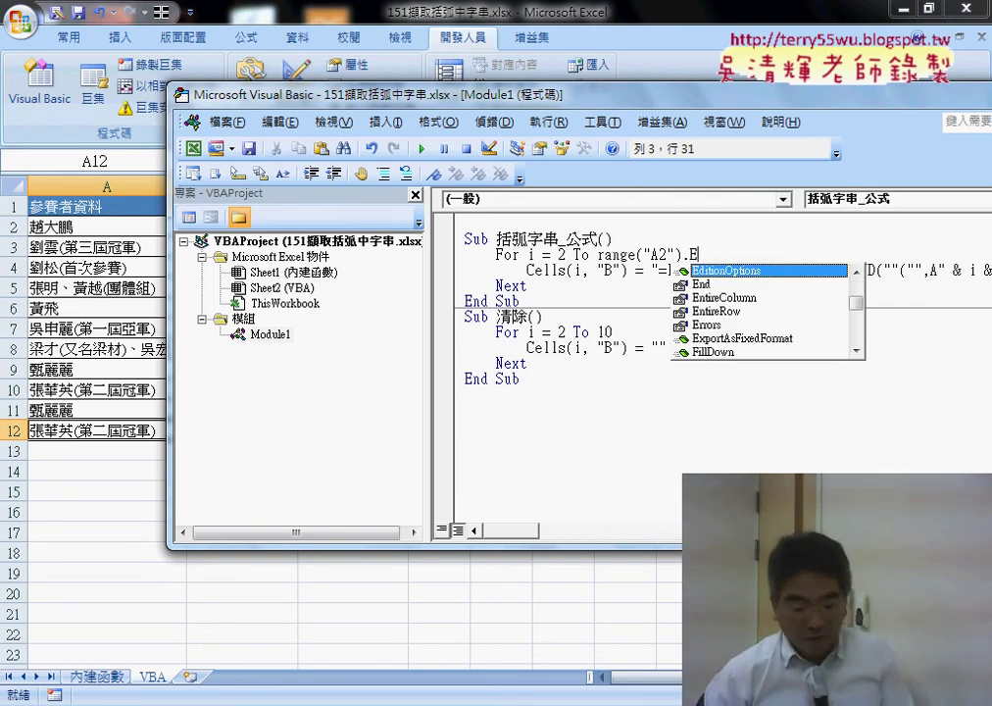
key(Down)
key(space)
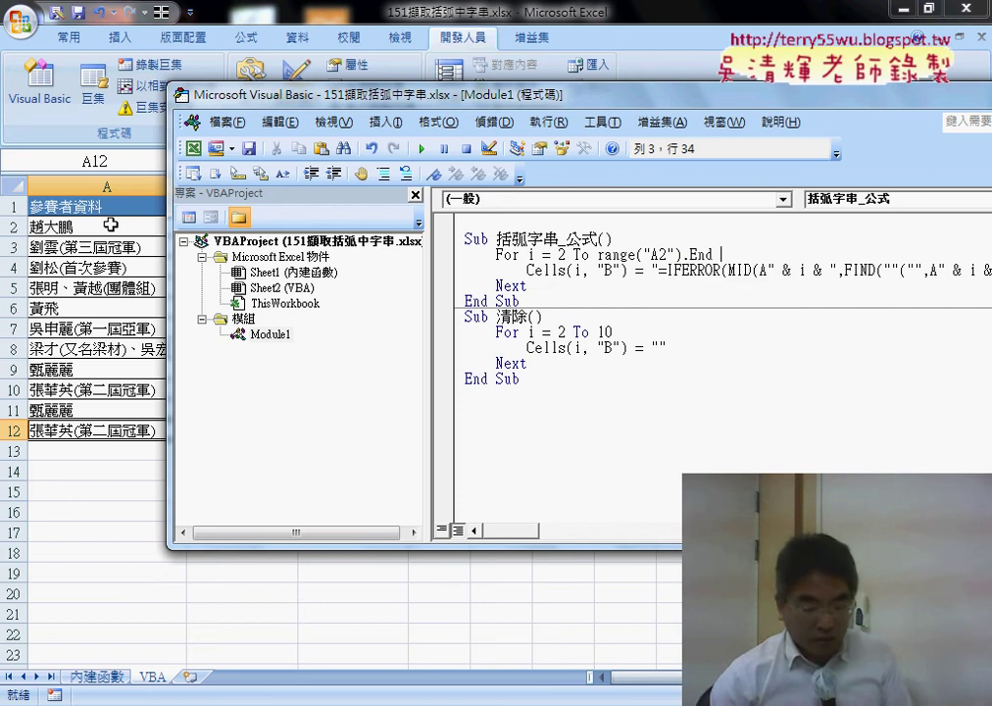
text(()
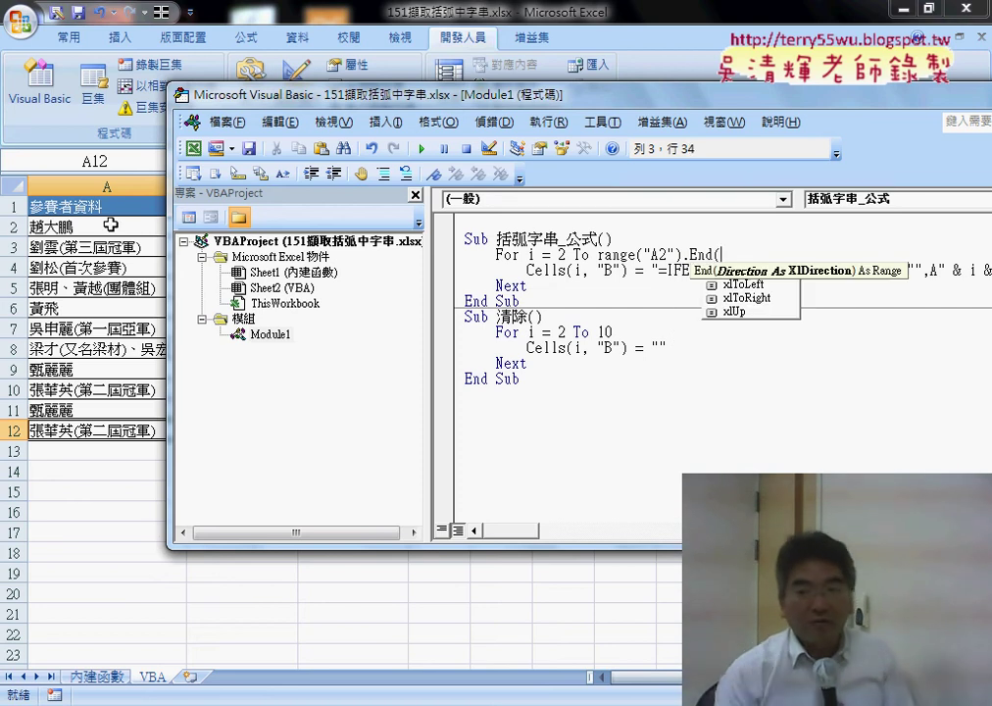
key(Down)
key(Down)
key(Down)
key(Up)
key(Up)
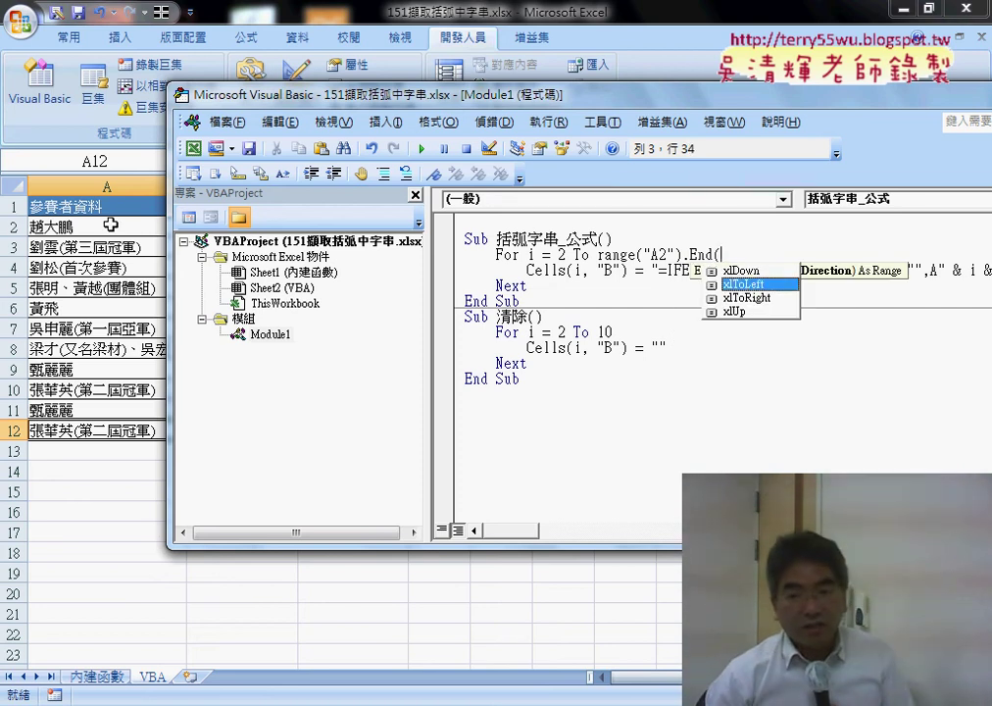
key(Up)
key(space)
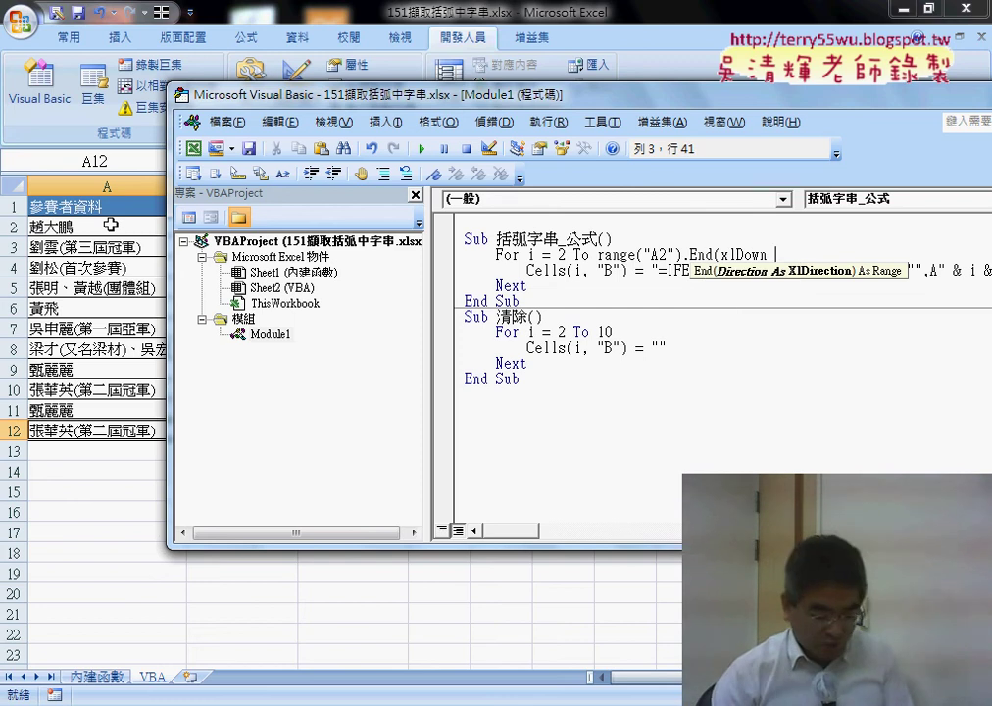
text())
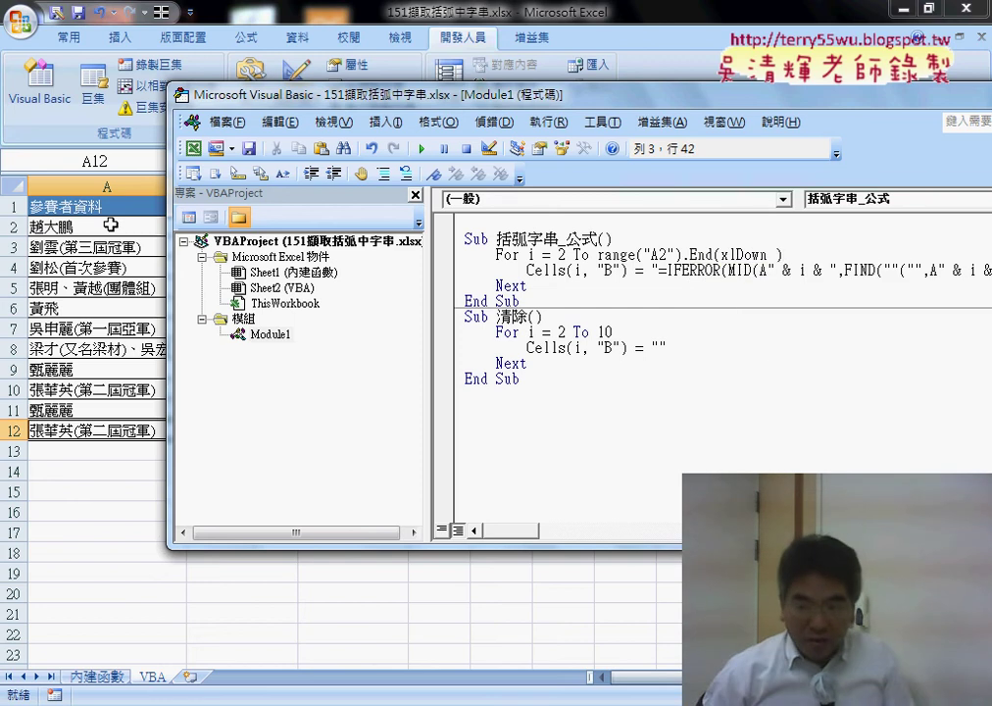
text(.)
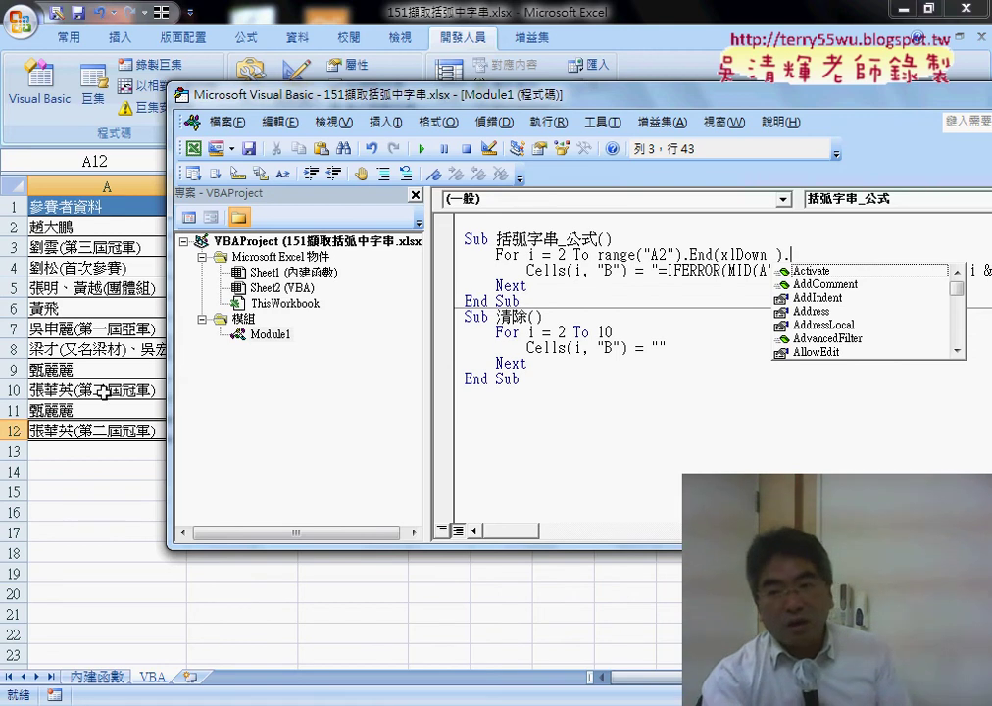
text(r)
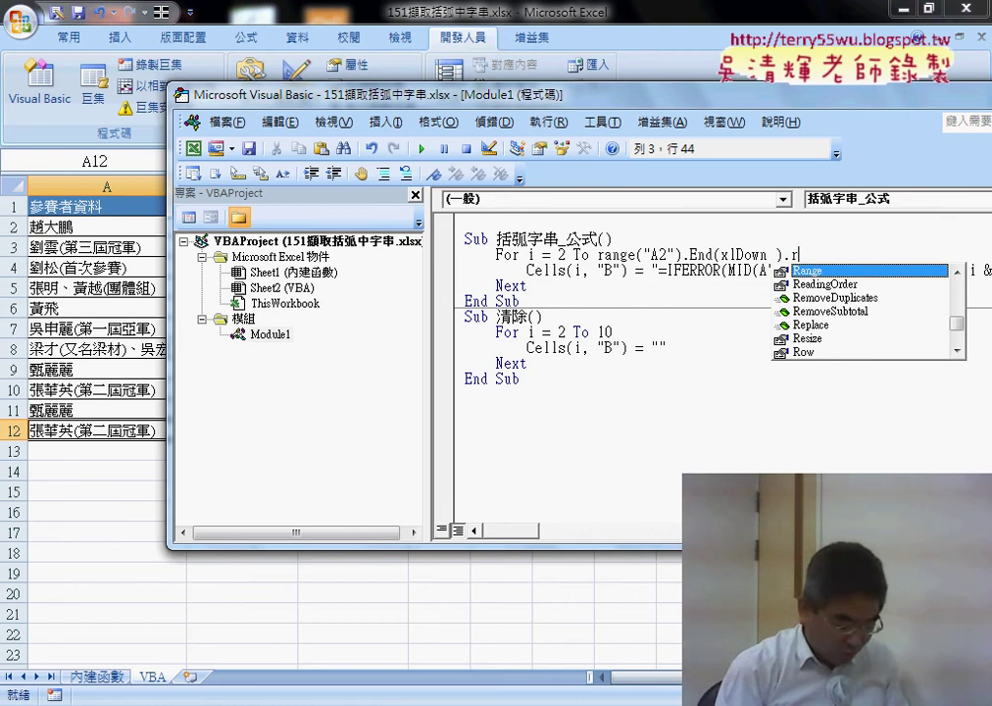
text(ow)
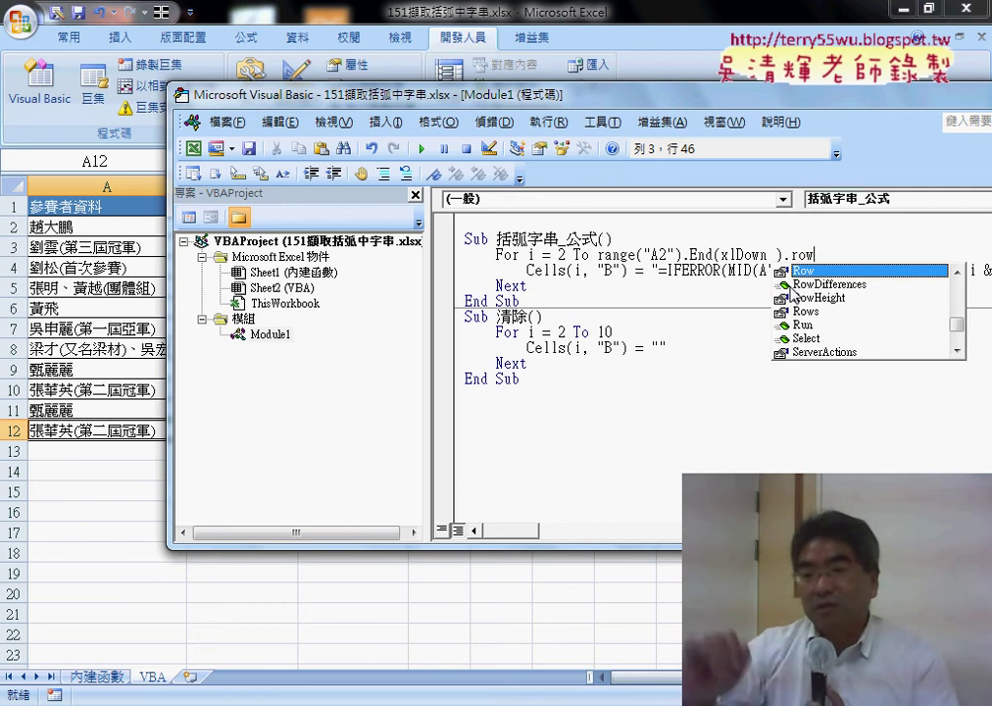
Paste the same end-row expression over the 10 in the 清除 loop, then return to the worksheet.
double_click(806, 271)
drag(814, 255, 604, 255)
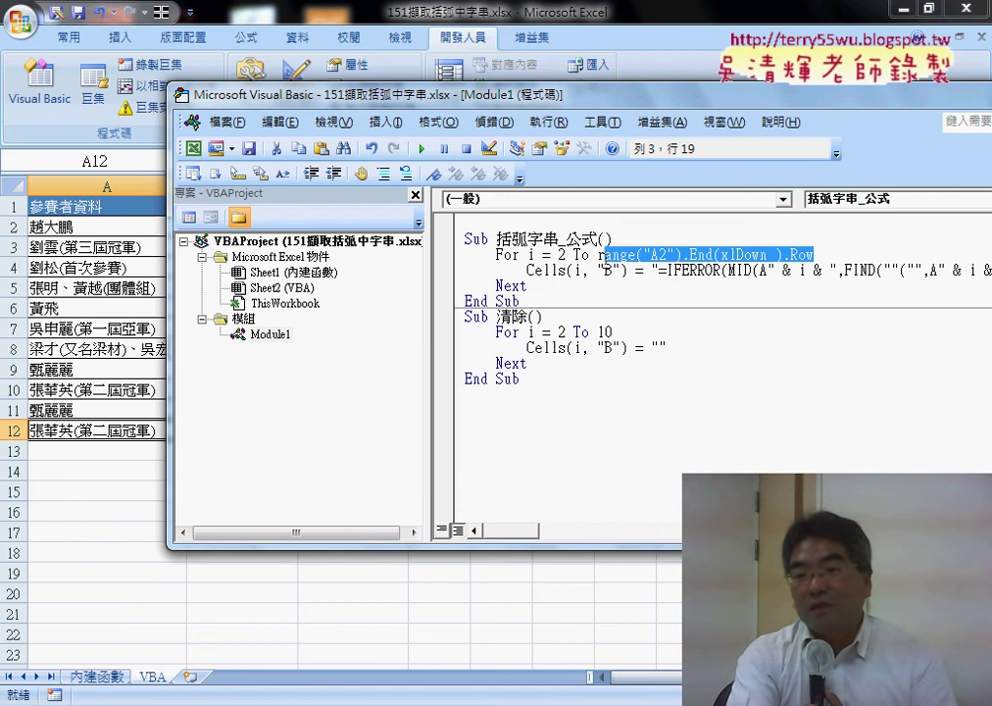
right_click(634, 297)
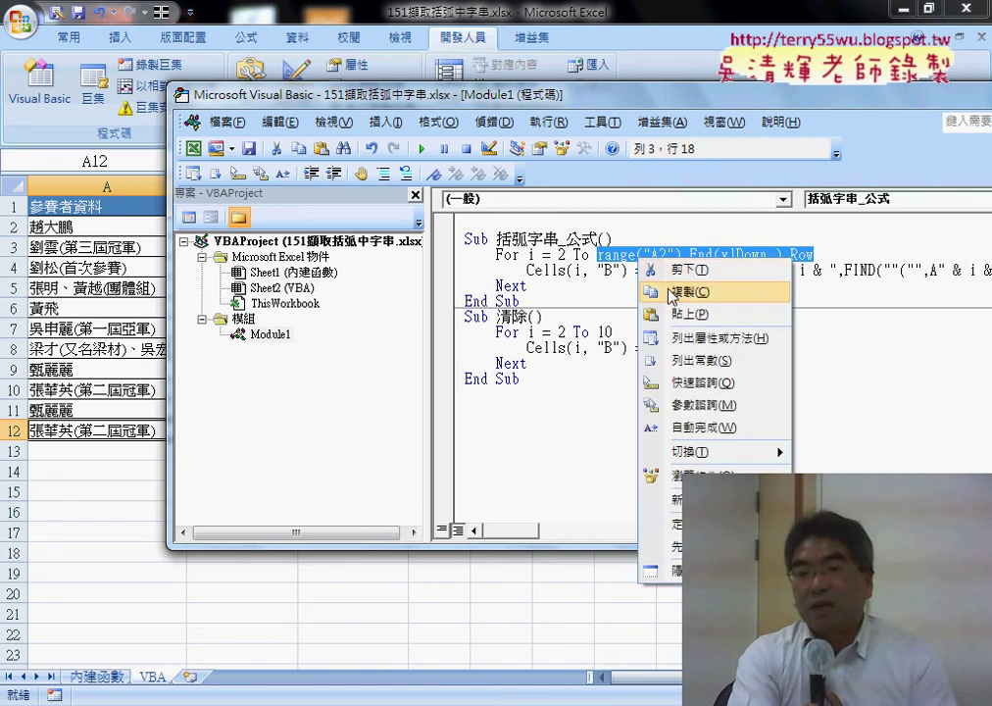
click(656, 315)
double_click(604, 332)
right_click(607, 337)
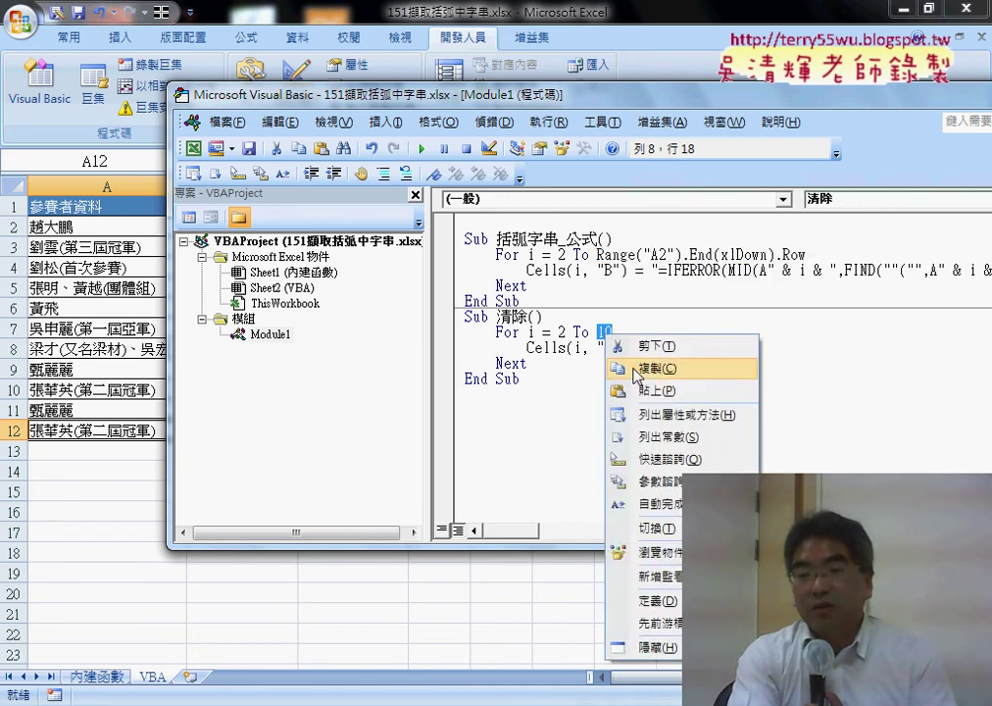
click(637, 390)
click(814, 413)
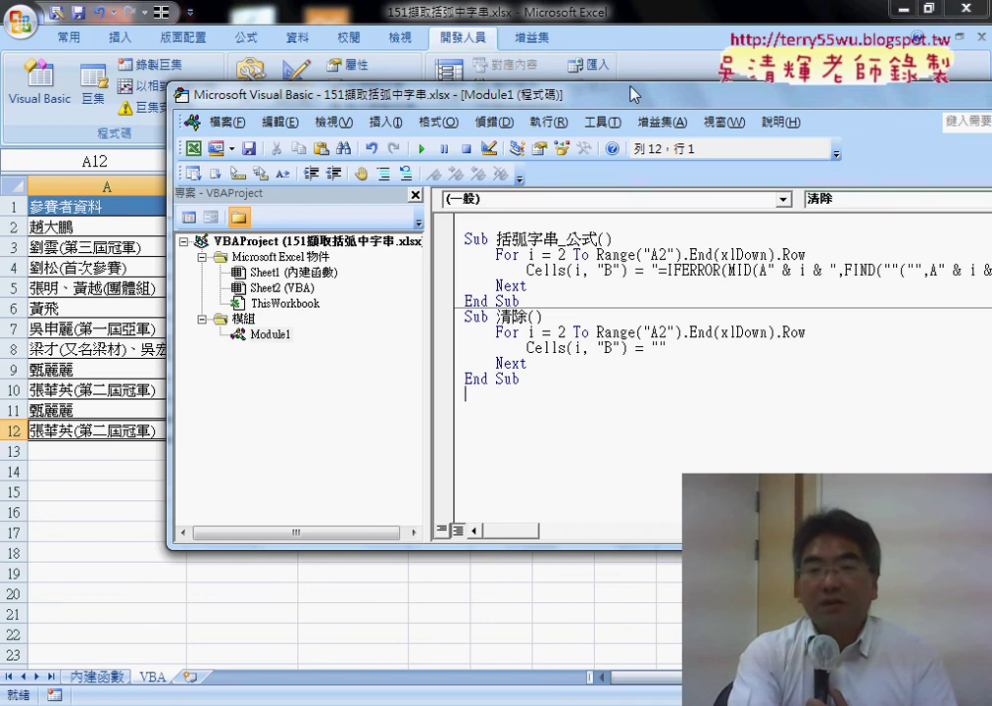
click(547, 26)
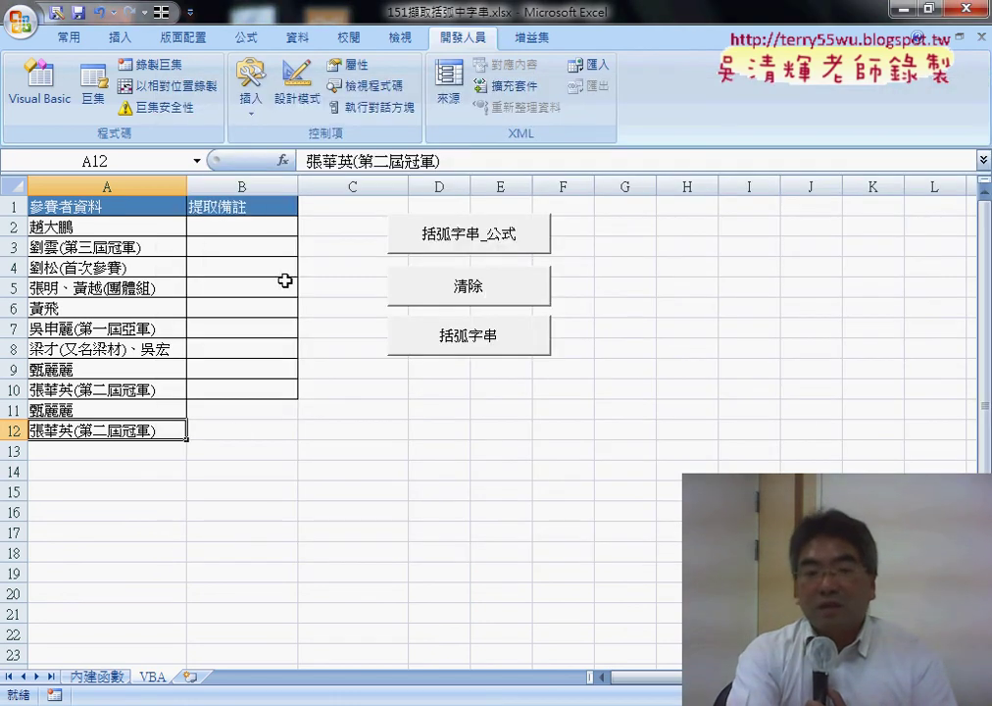
Run 括弧字串_公式, clear with 清除, then run 括弧字串_公式 again to refill column B.
click(238, 390)
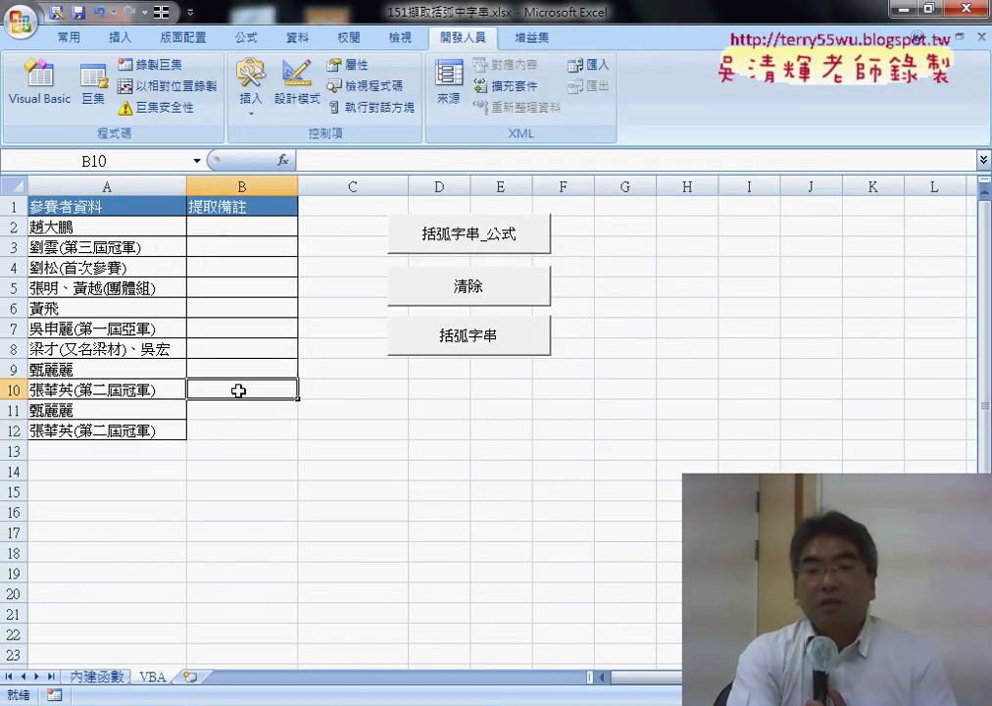
click(469, 232)
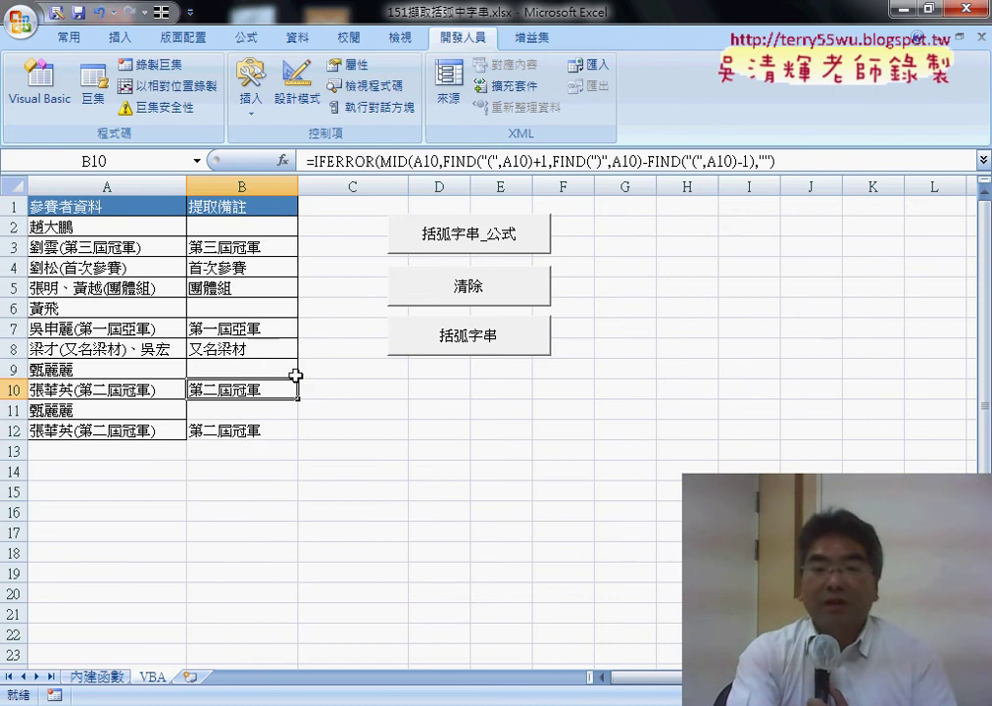
click(459, 290)
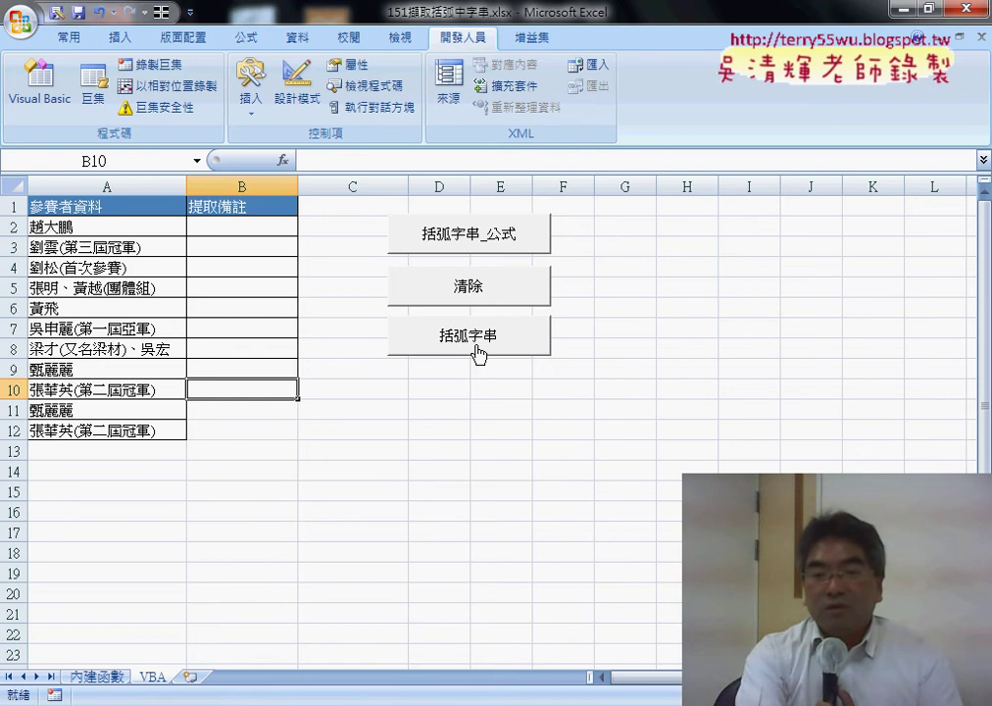
click(488, 231)
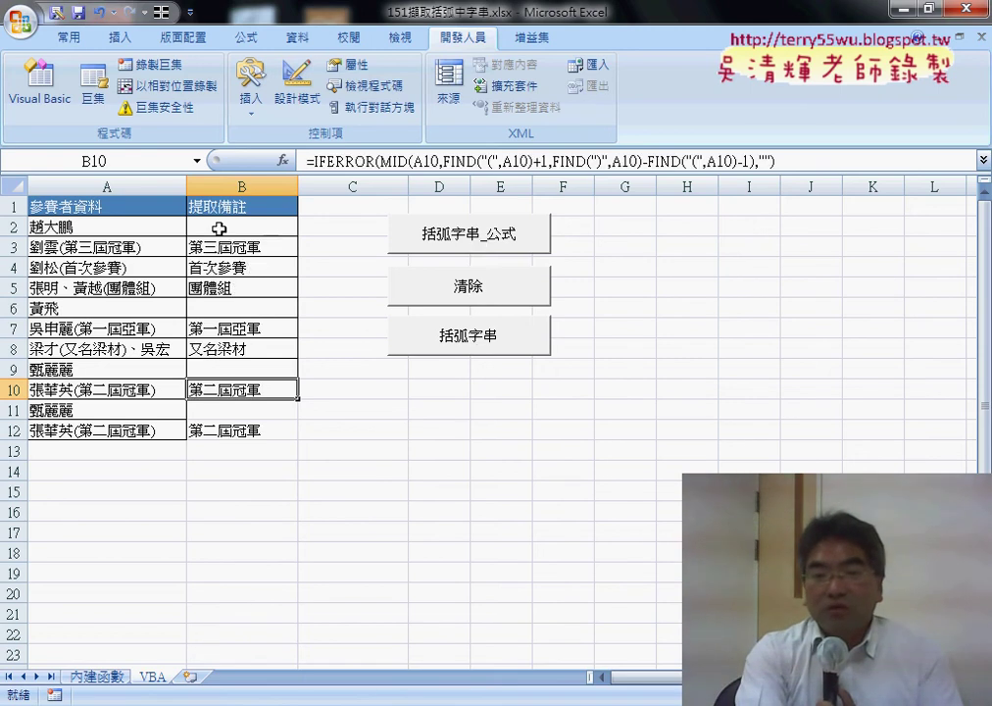
Examine the FIND arguments in B2's formula without changing it, then reopen the Visual Basic editor.
click(273, 227)
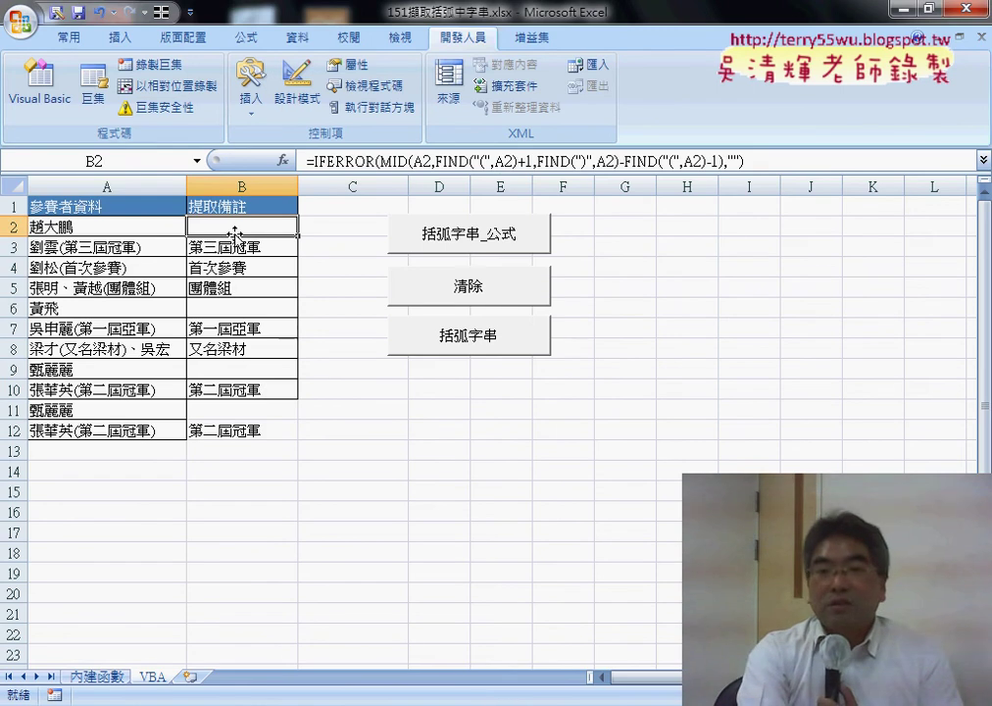
click(509, 161)
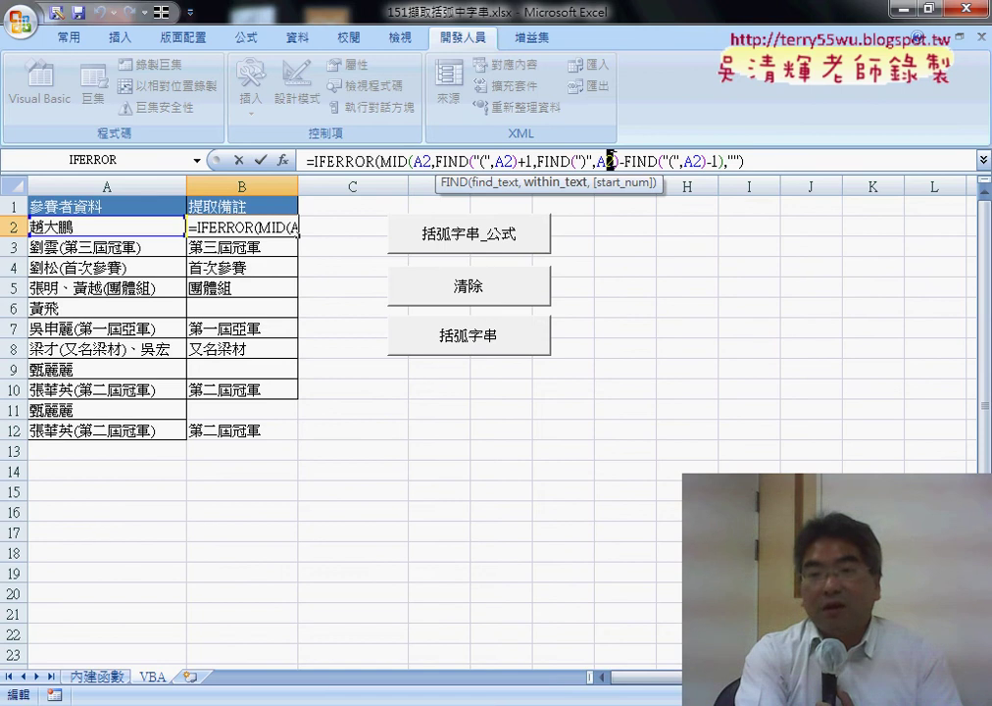
click(610, 161)
double_click(698, 160)
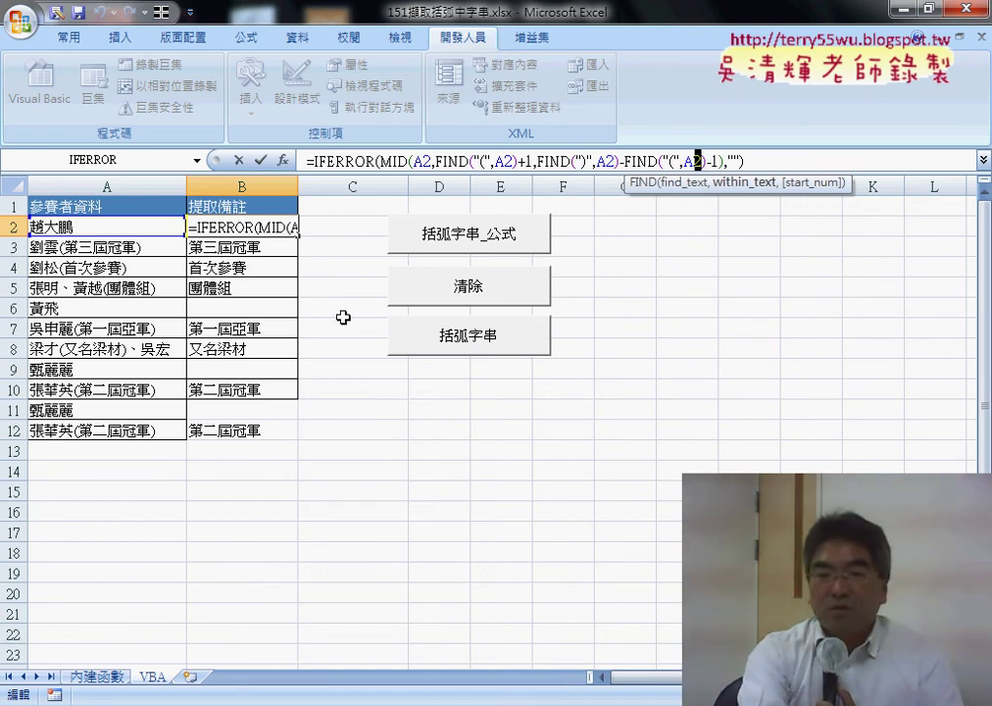
click(239, 159)
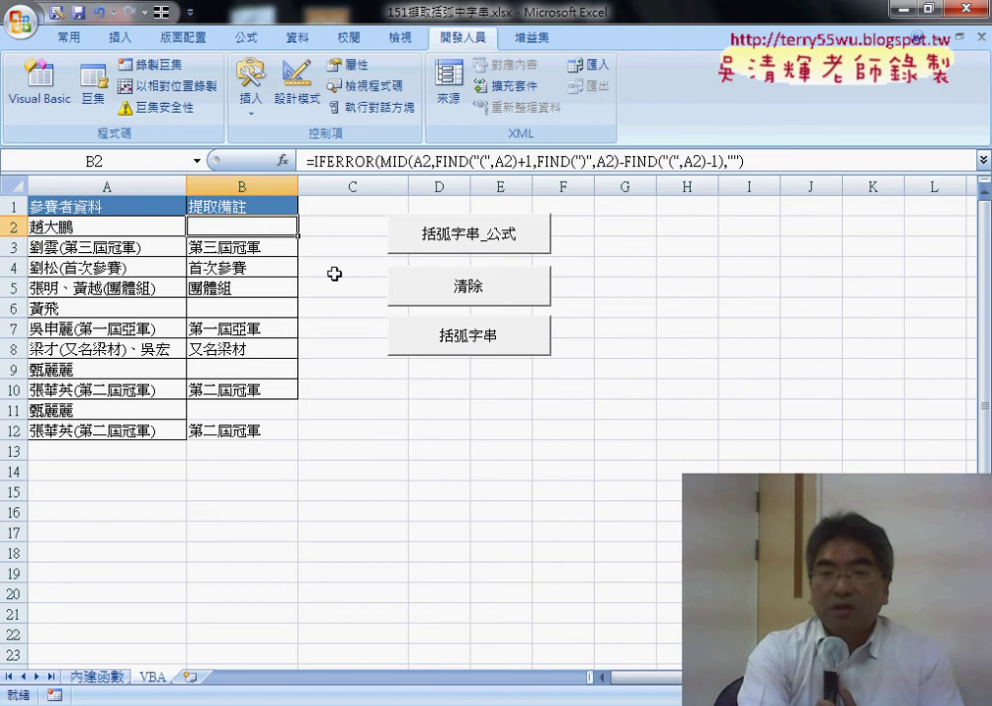
click(37, 93)
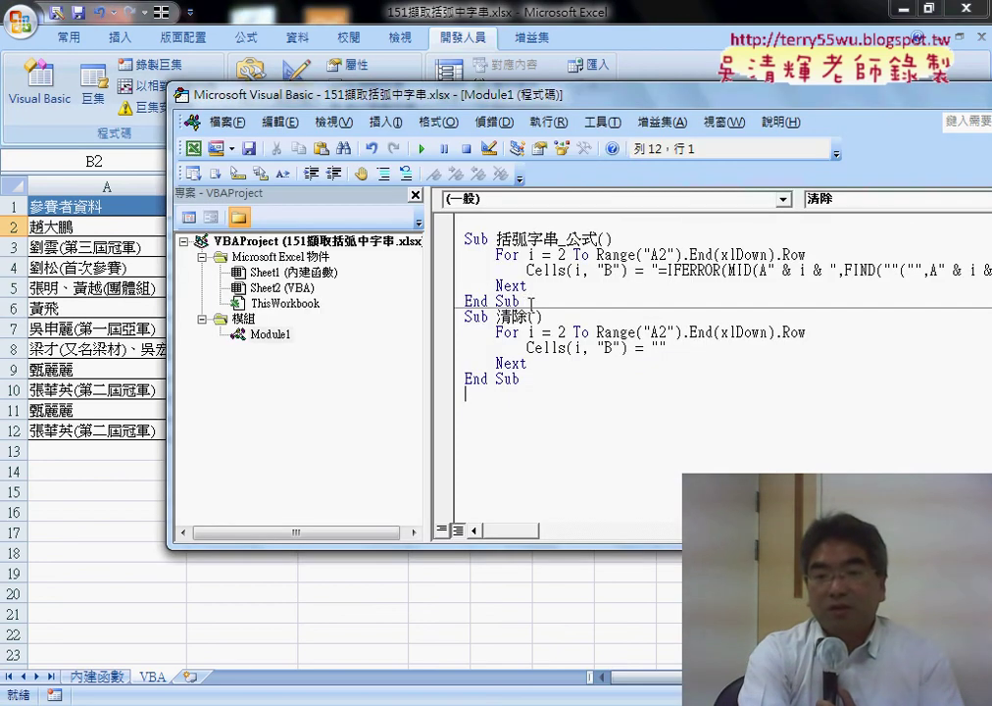
Duplicate the 括弧字串_公式 macro below the existing macros.
drag(520, 301, 492, 257)
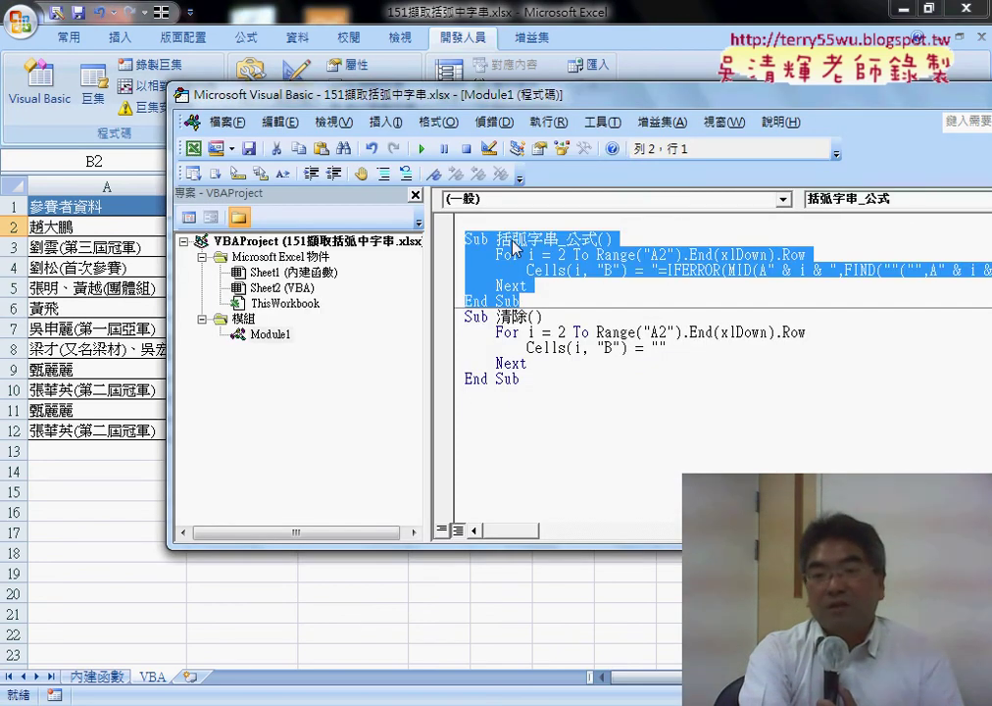
right_click(544, 260)
click(568, 287)
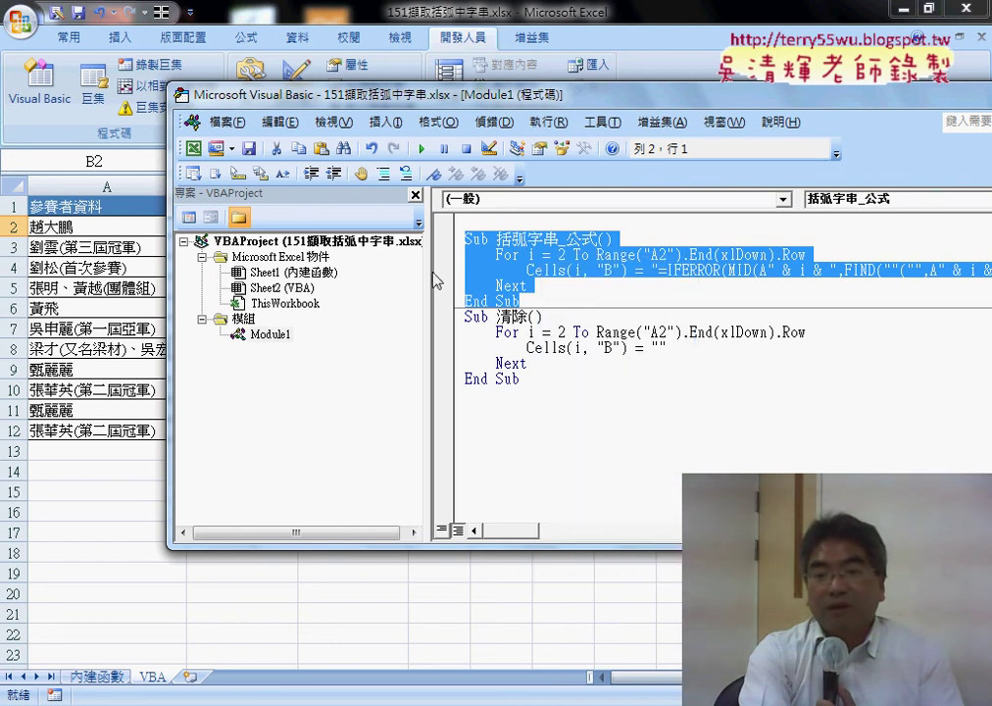
drag(429, 270, 335, 269)
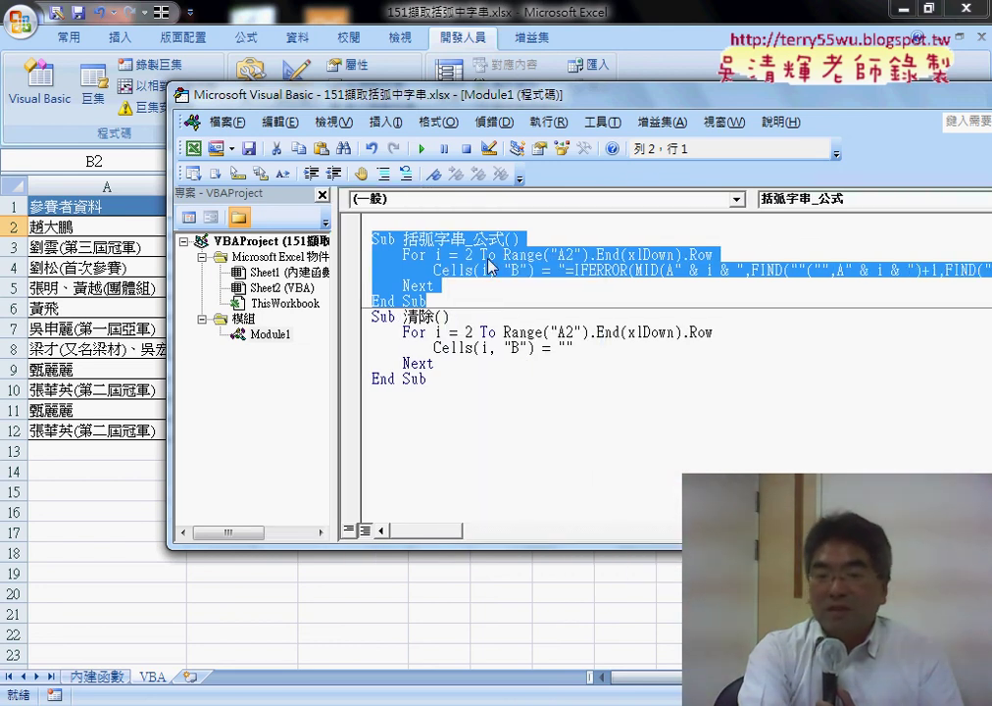
click(396, 405)
right_click(396, 405)
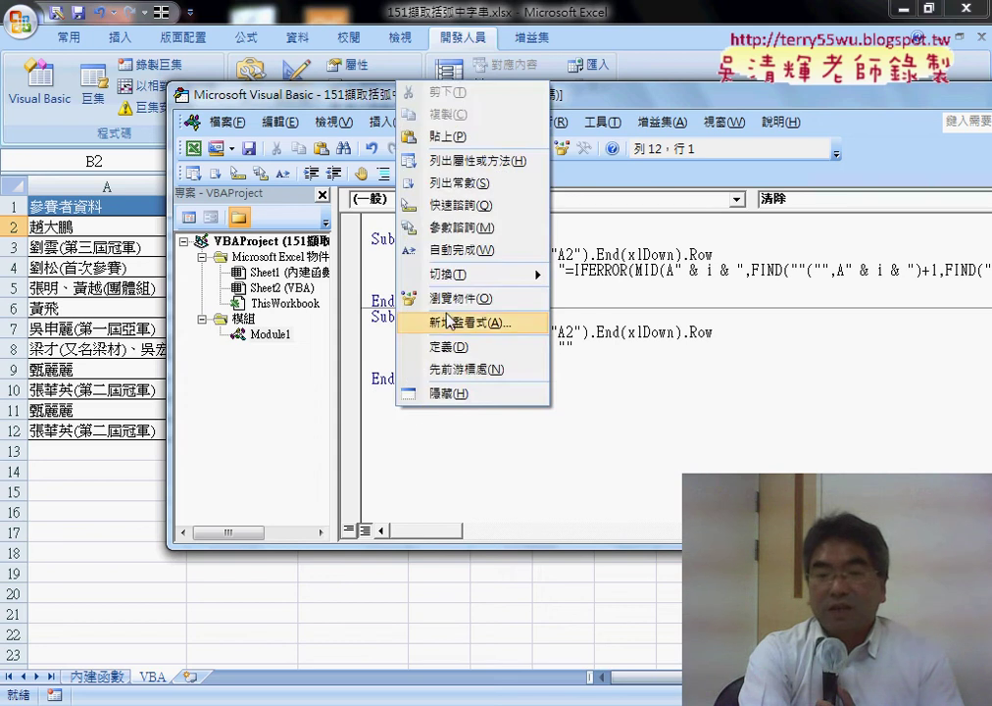
click(458, 138)
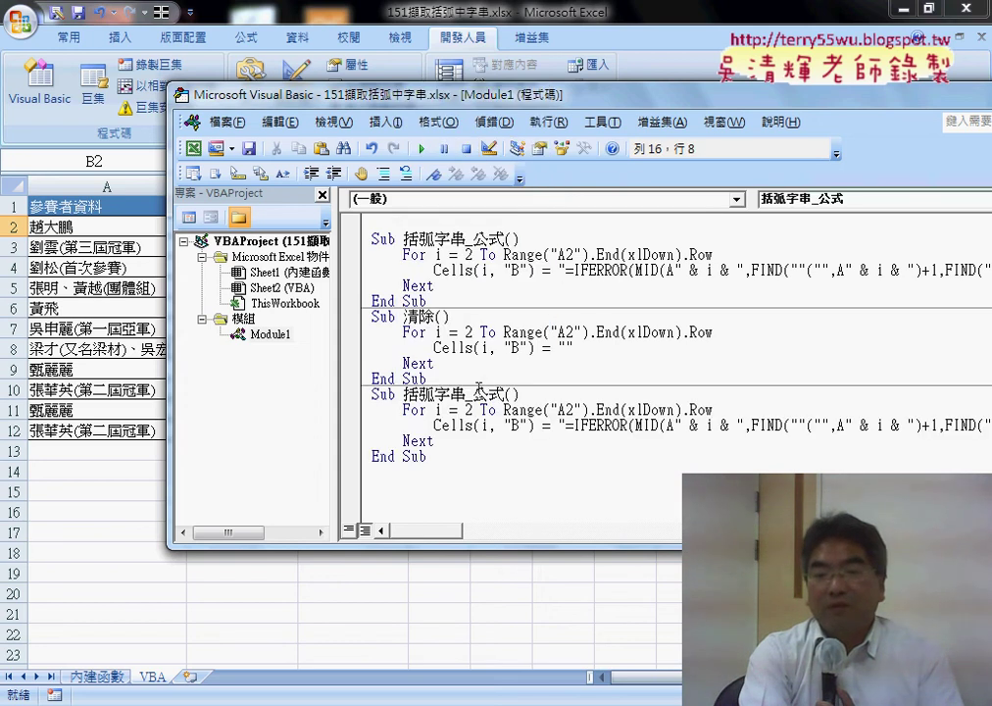
Rename the copy 括弧字串, set Cells(i, "B") = "", and add an indented blank line.
drag(467, 393, 503, 393)
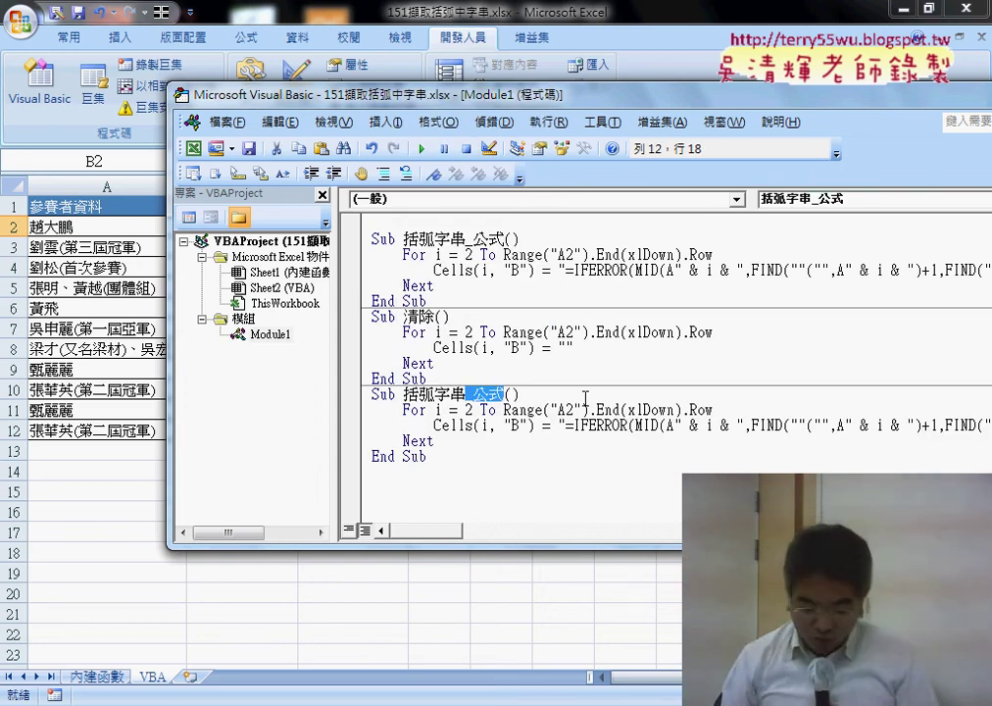
key(Delete)
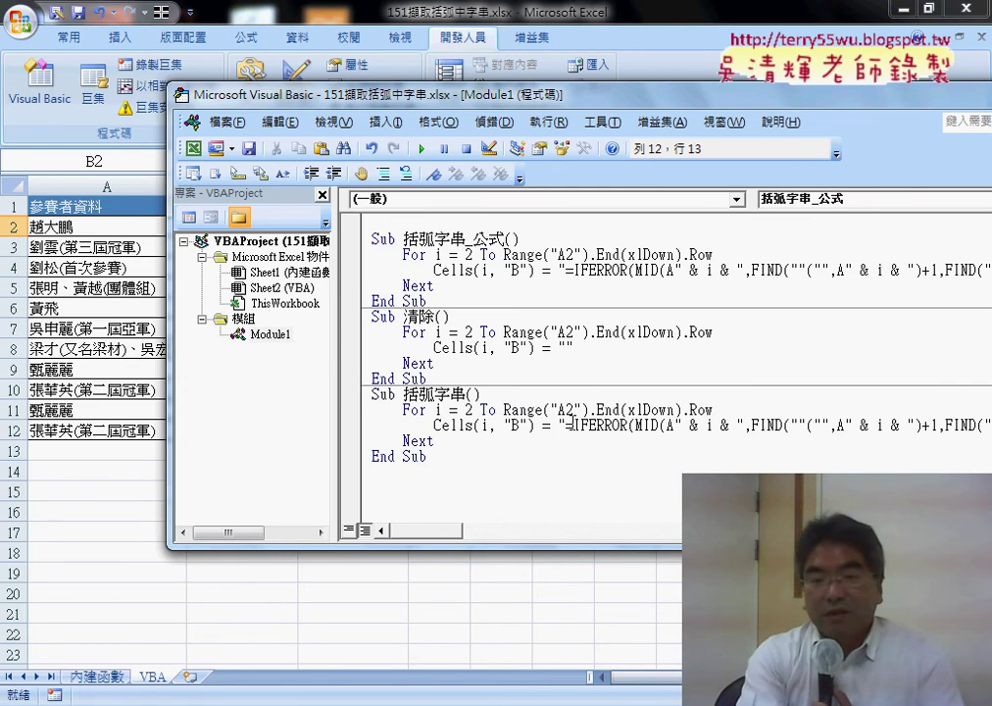
click(552, 424)
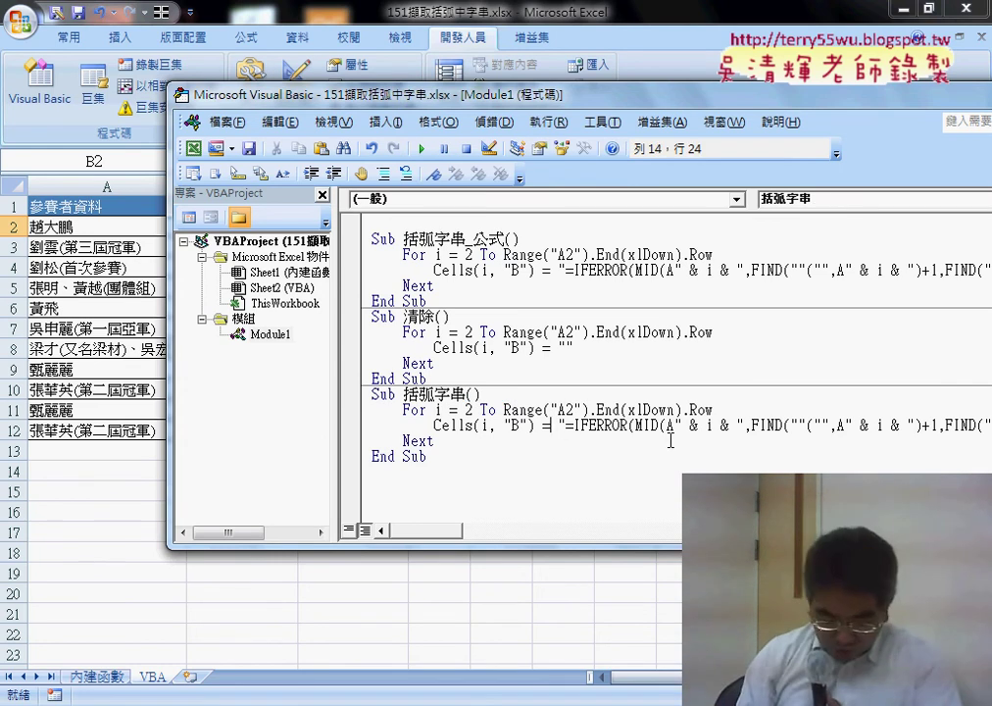
key(shift+End)
key(Delete)
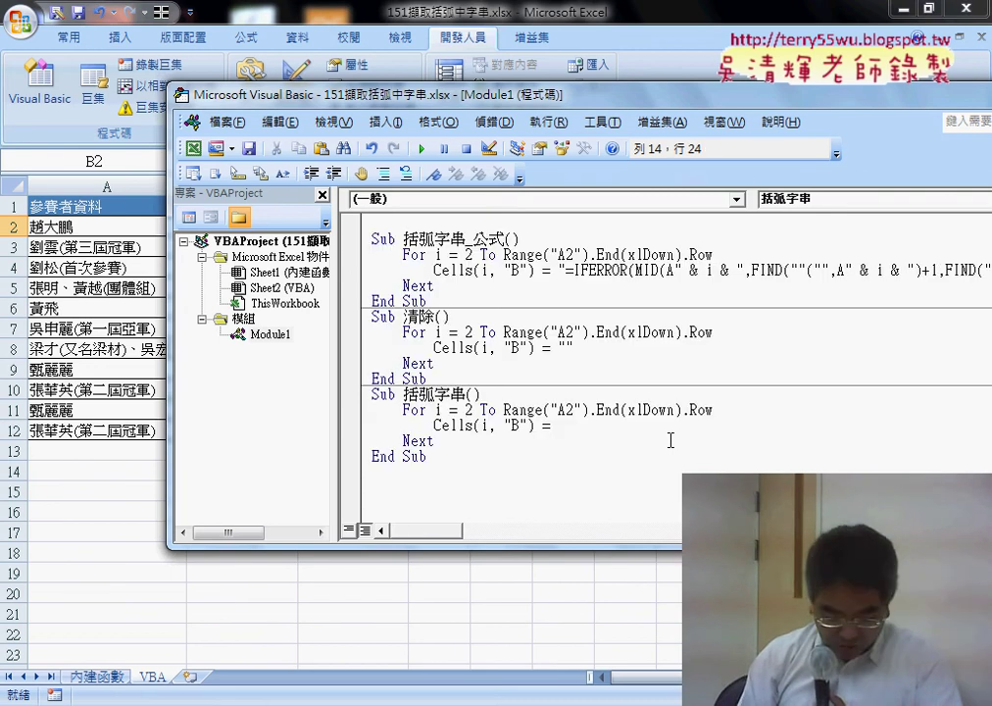
text("")
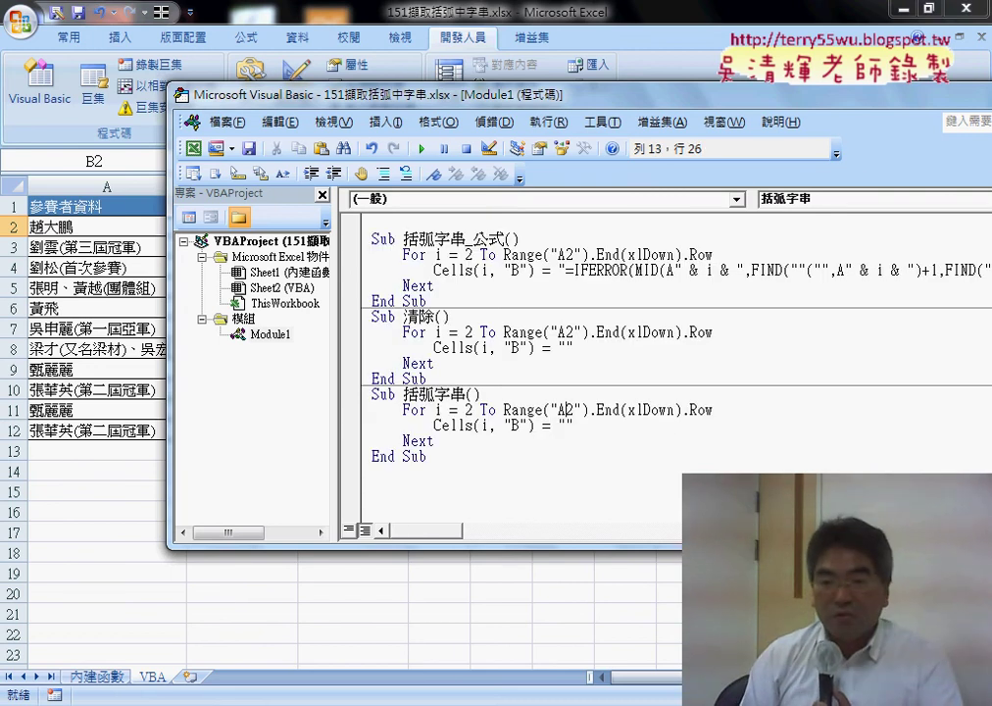
key(Return)
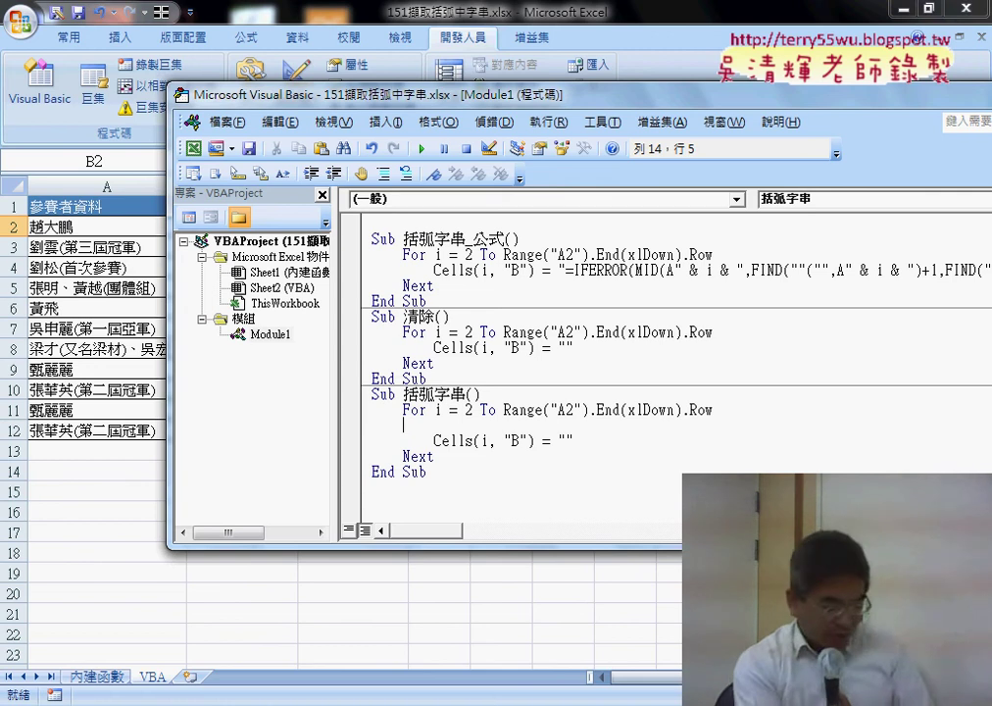
key(Tab)
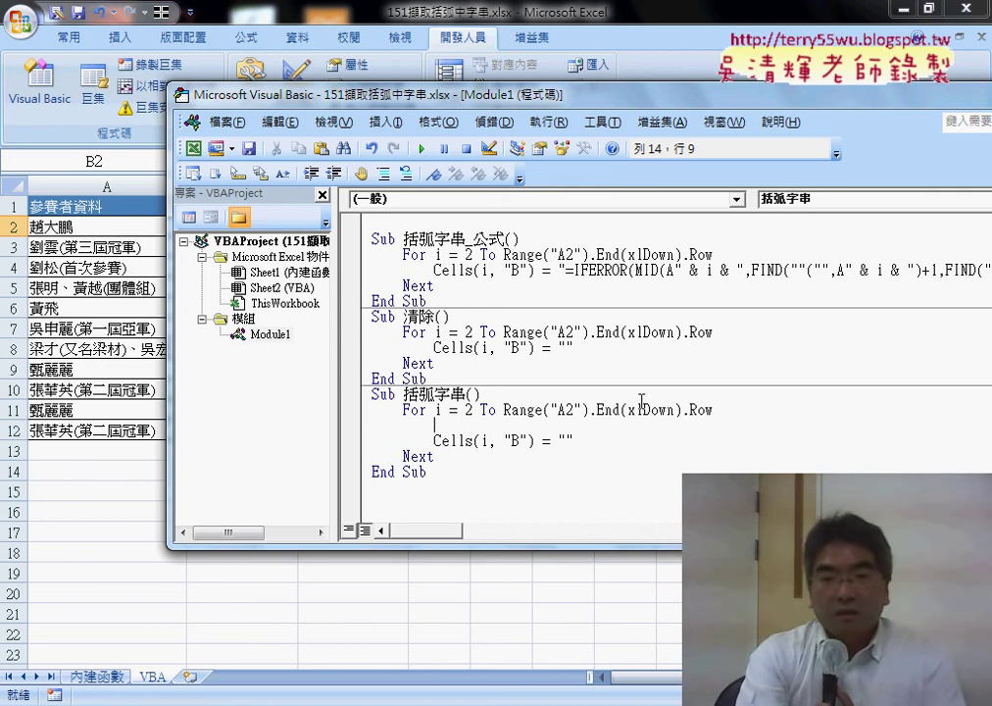
drag(504, 95, 659, 91)
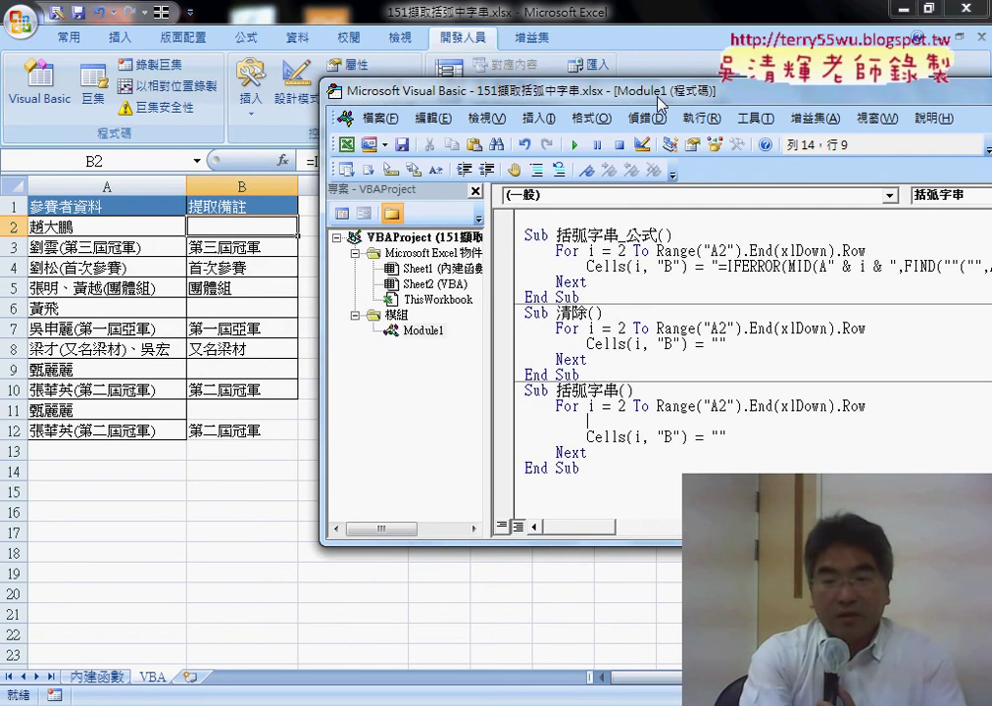
Empty column B with the clearing macro and put the cursor back on the new blank line.
click(617, 328)
click(575, 144)
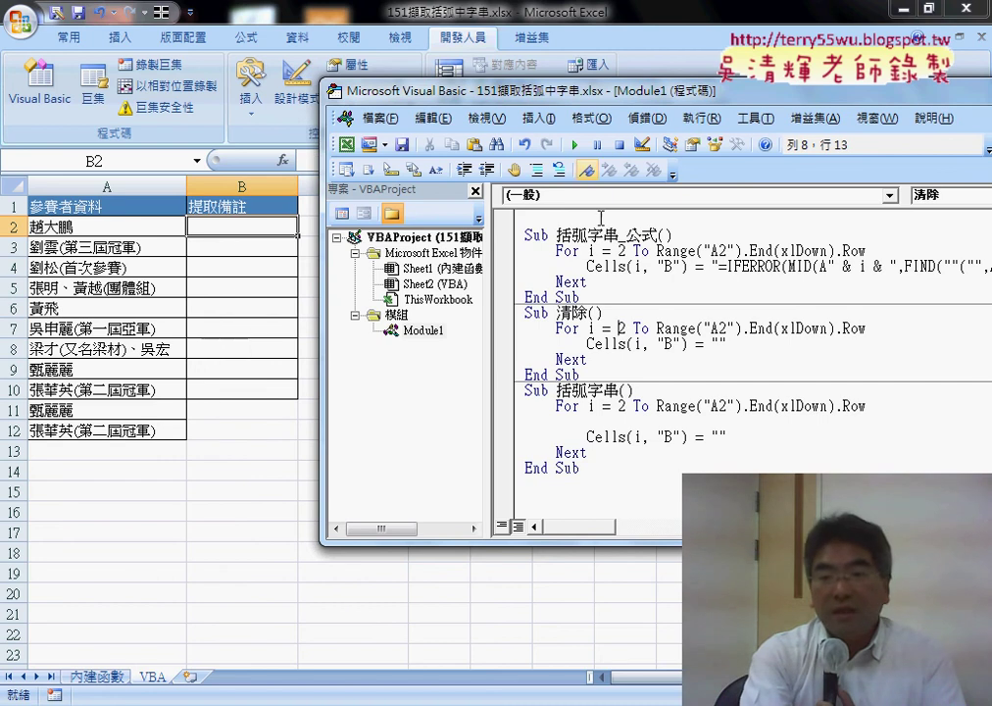
click(629, 419)
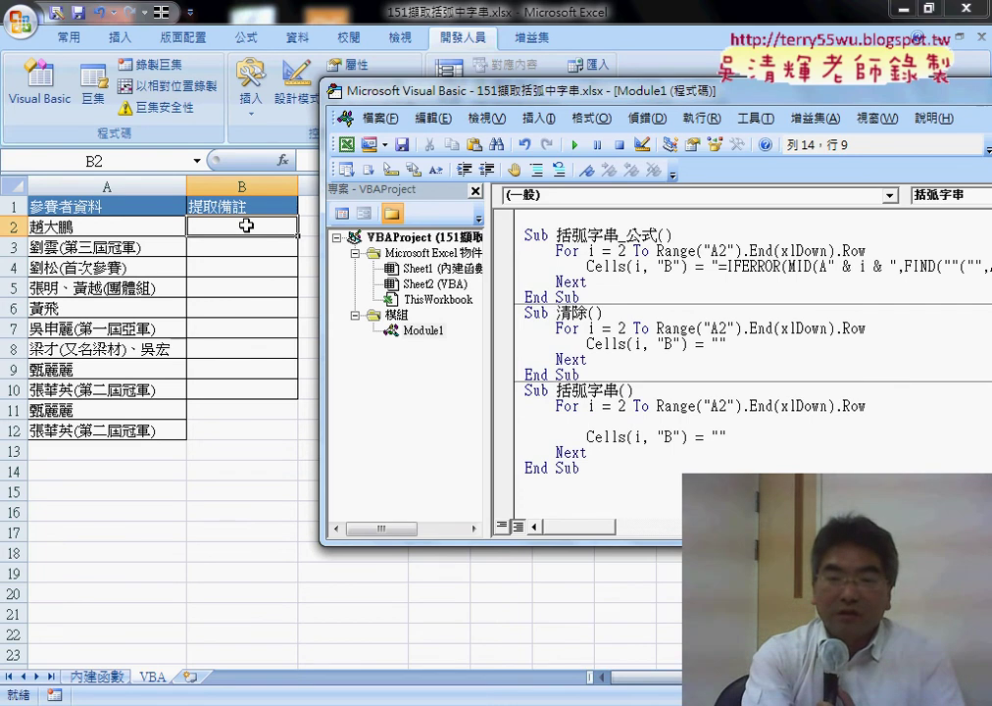
Review the FIND and MID parts of B2's formula on 內建函數, then go to the VBA sheet.
click(98, 678)
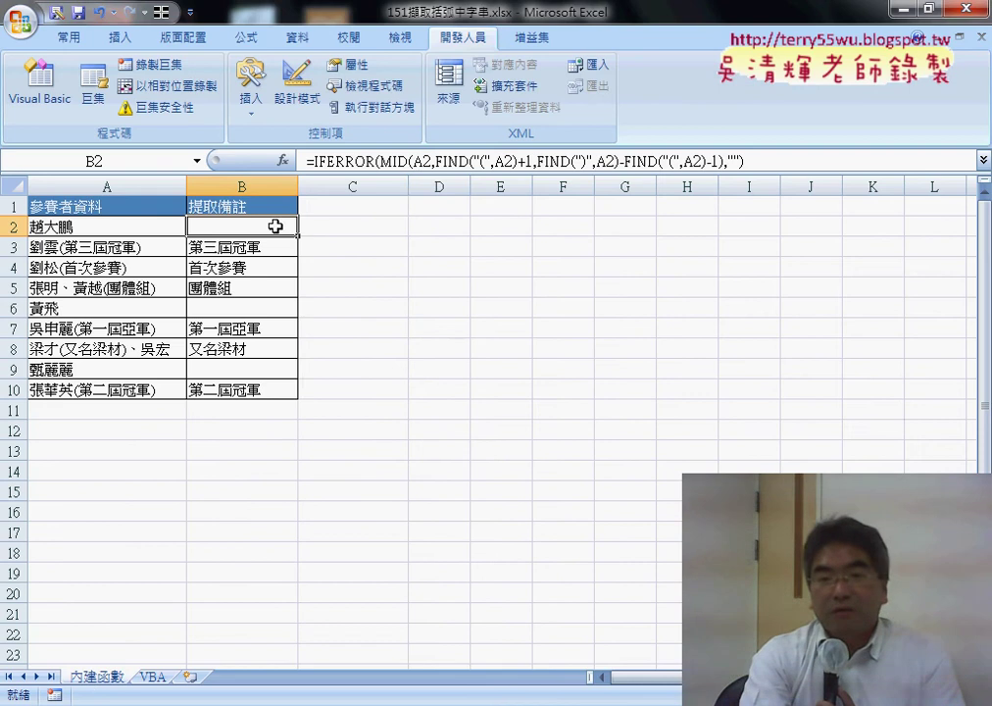
drag(461, 161, 522, 161)
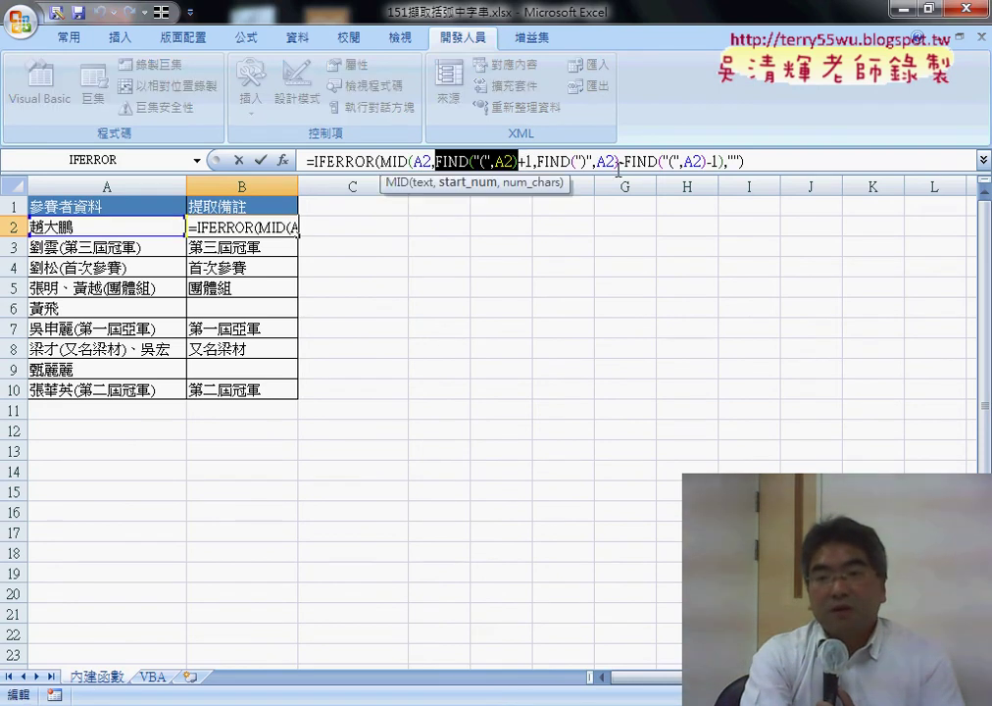
drag(624, 161, 682, 161)
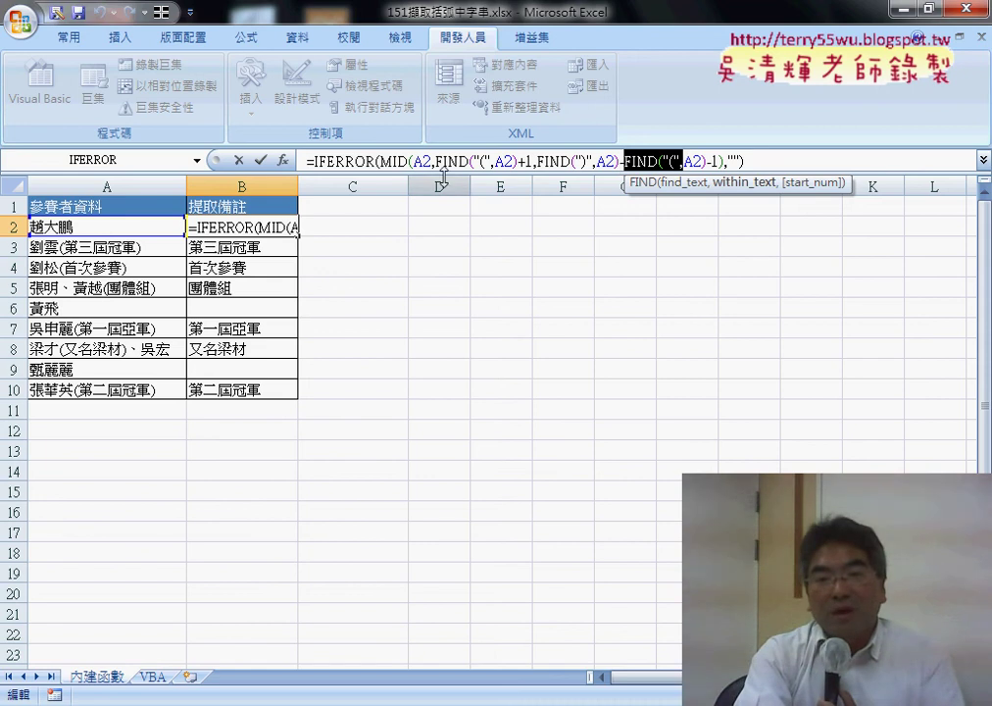
drag(380, 160, 408, 161)
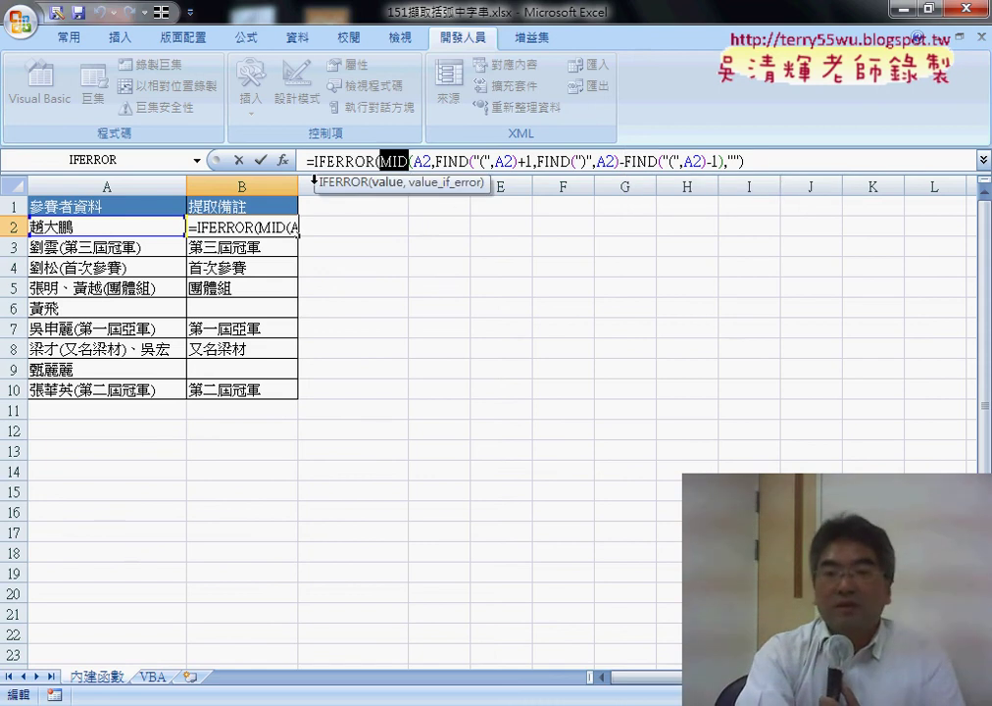
click(238, 160)
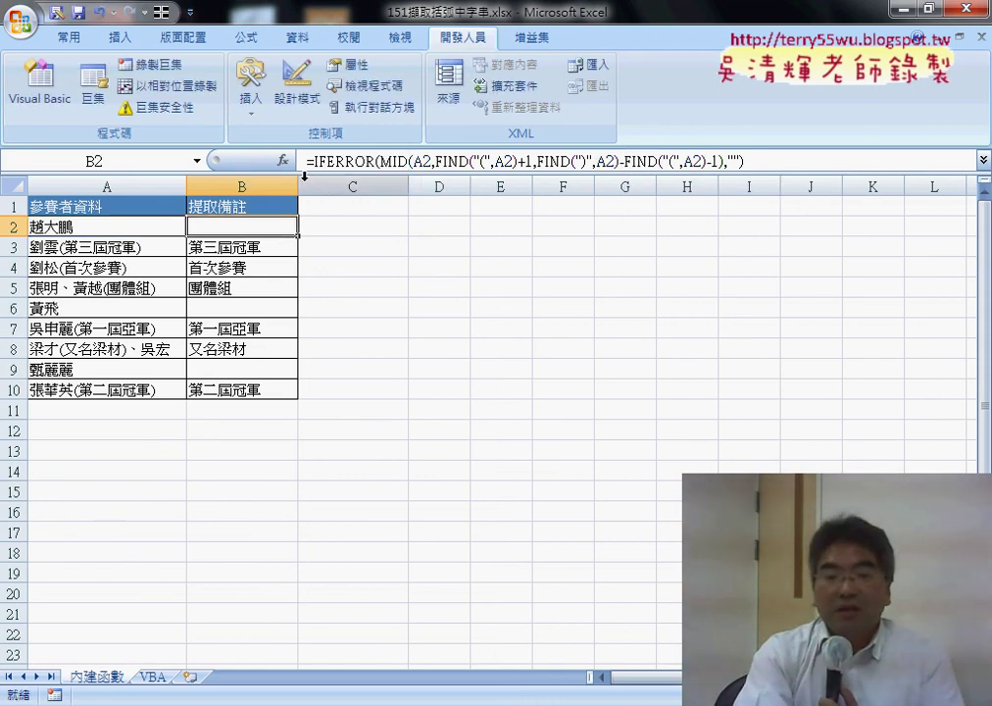
click(152, 676)
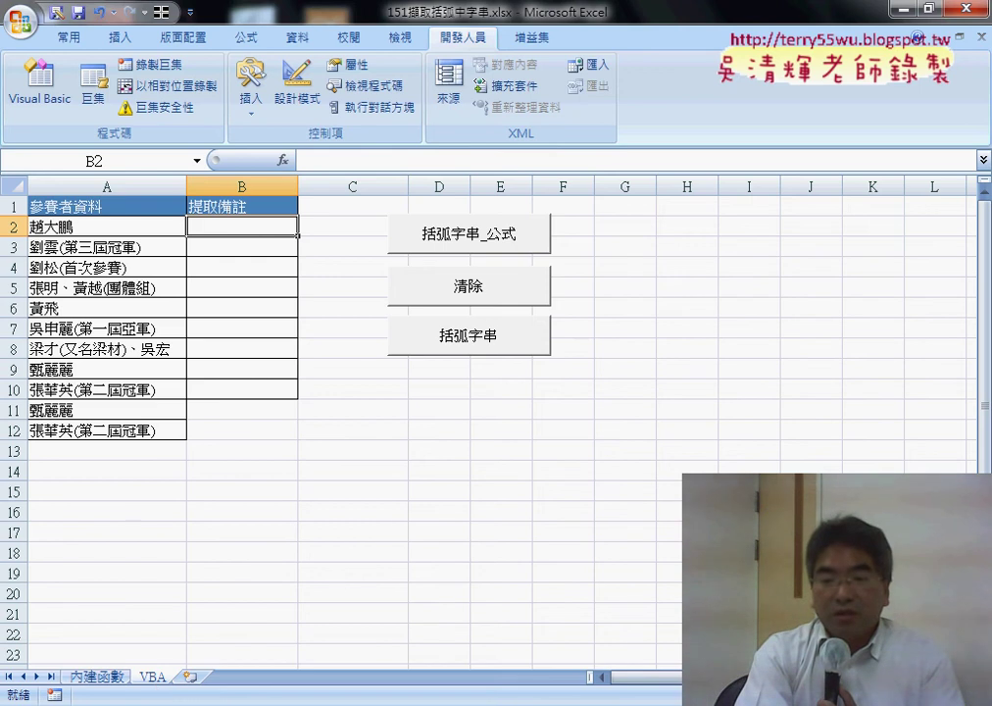
Type a=vba.InStr( on a new indented line below the For statement in 括弧字串.
key(alt+F11)
key(Return)
key(Tab)
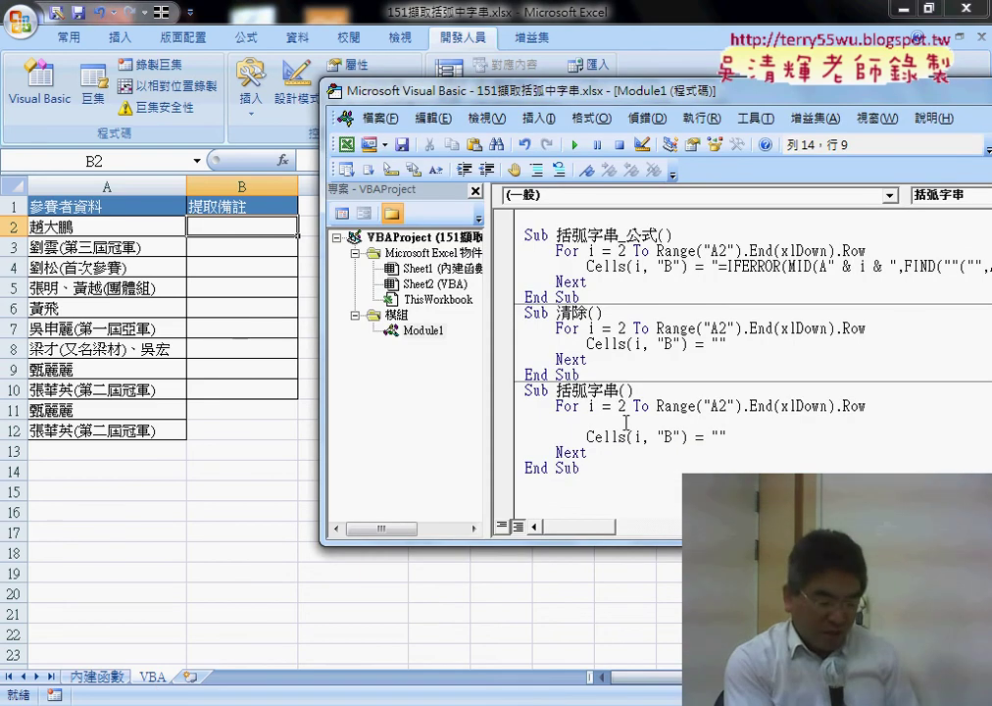
text(a)
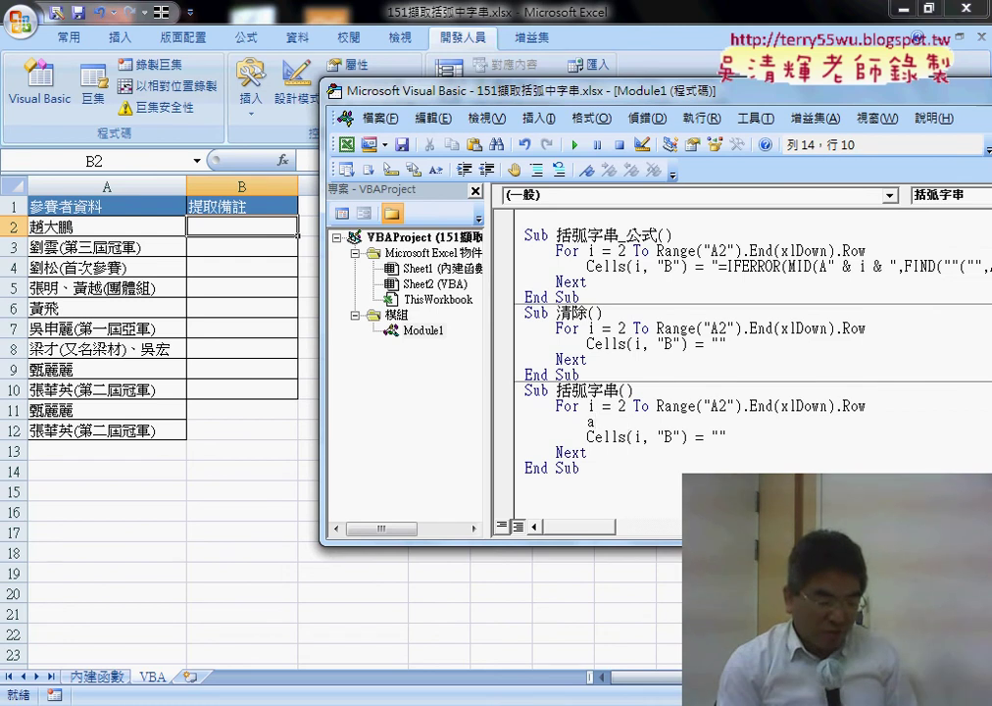
text(=)
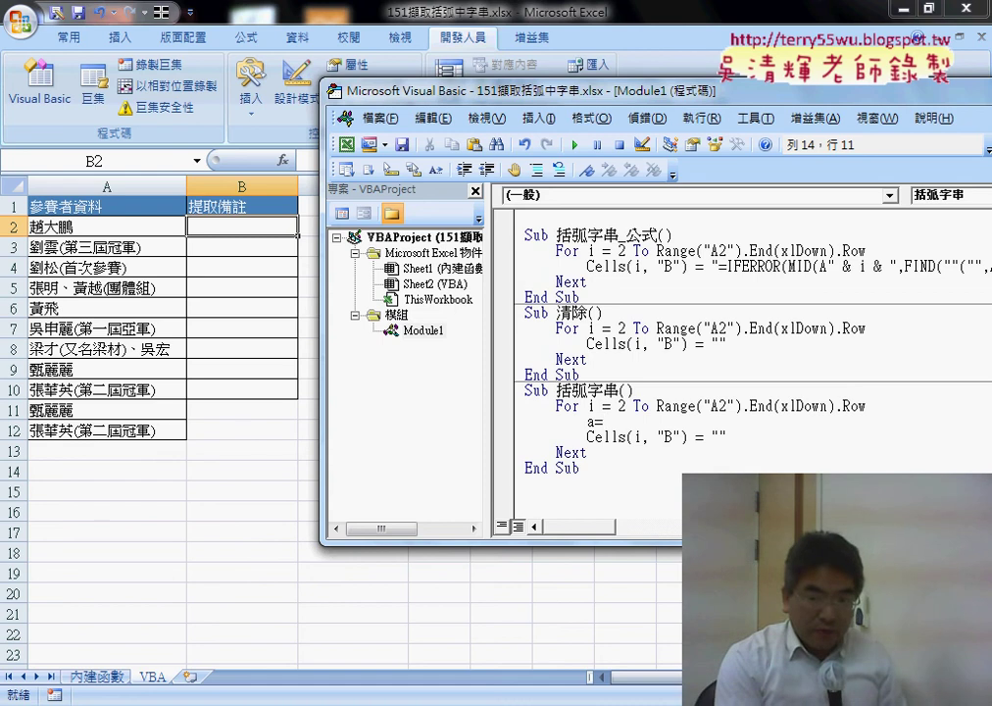
text(ba)
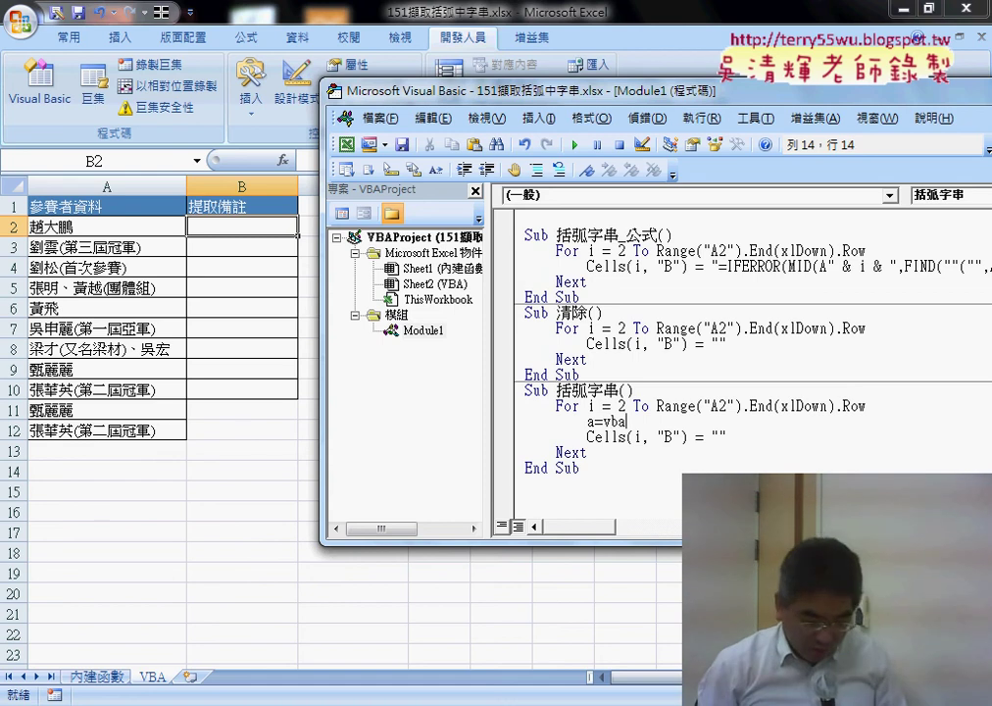
text(.)
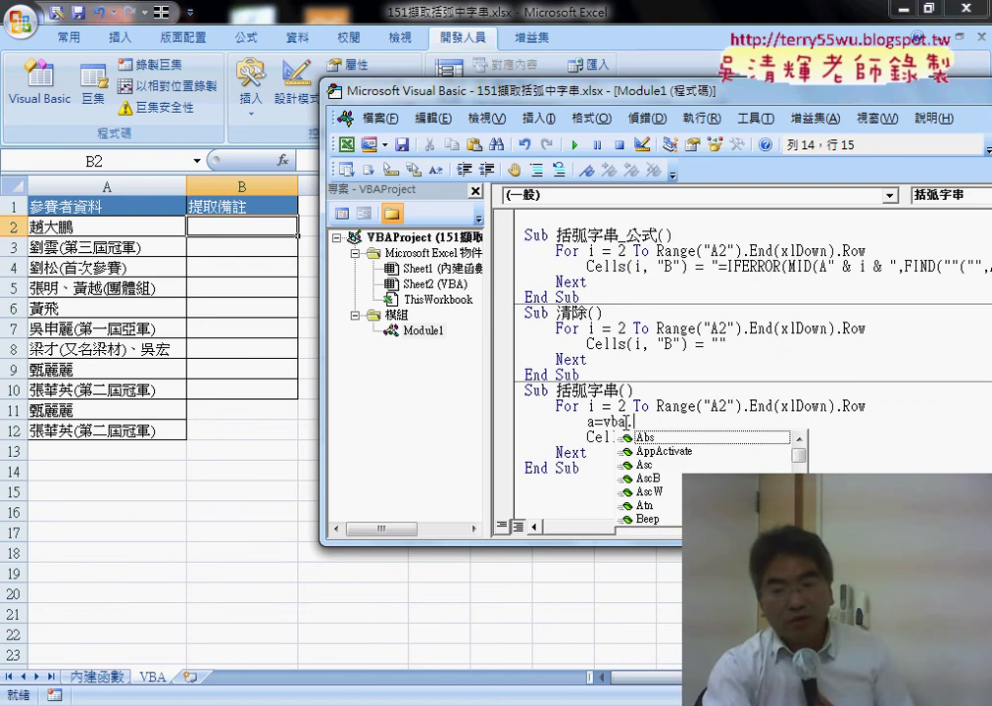
mouse_move(799, 457)
mouse_down()
mouse_move(801, 465)
mouse_move(801, 454)
mouse_up()
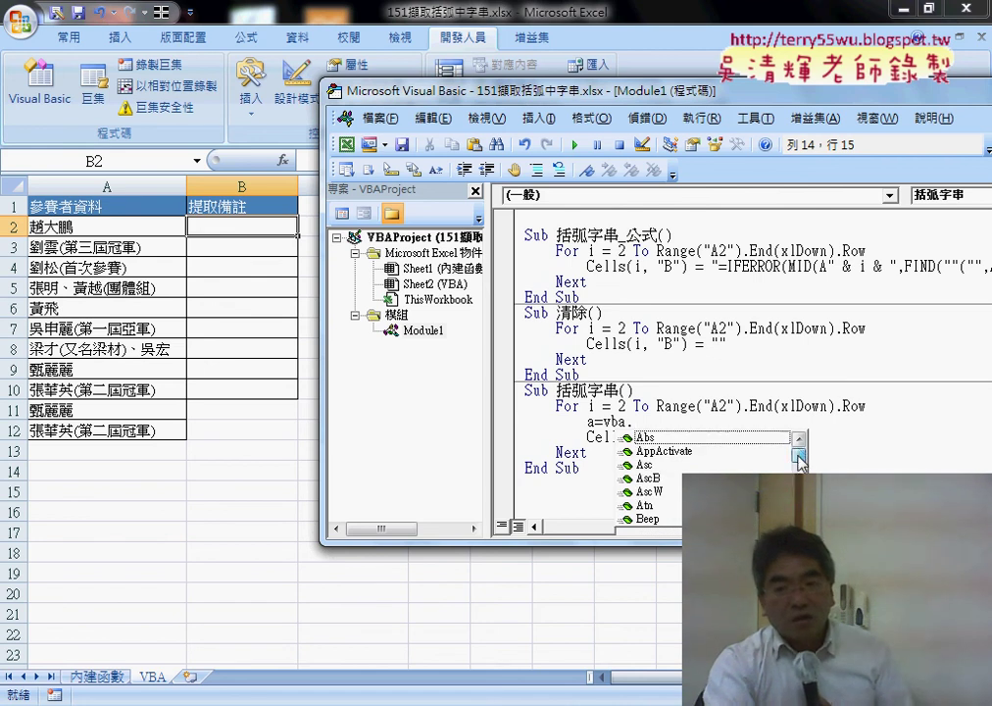
text(i)
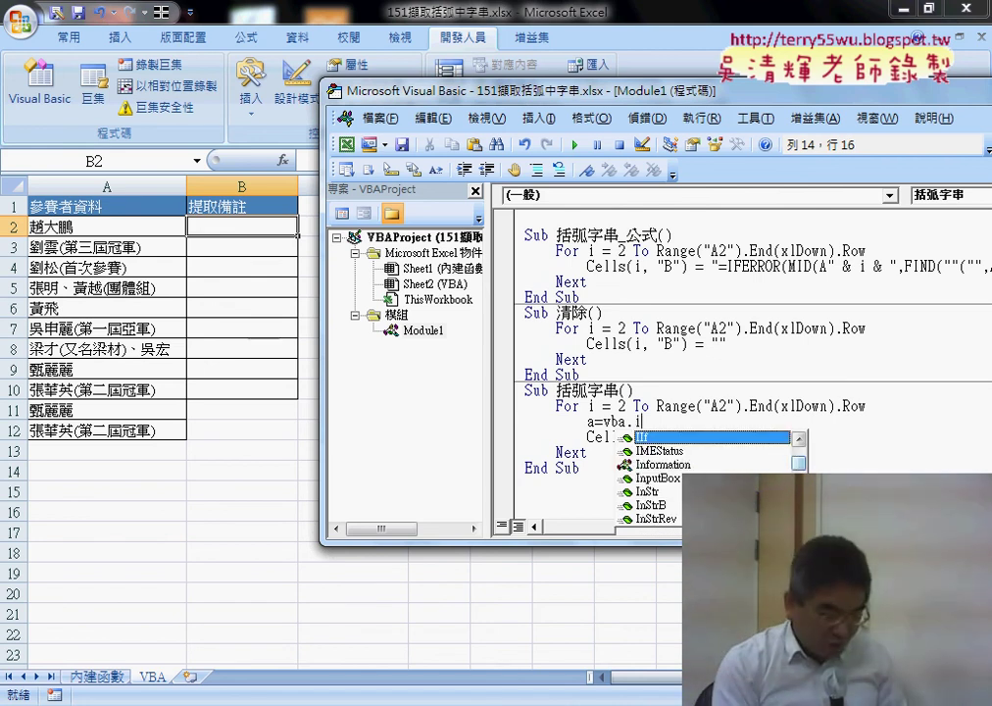
text(n)
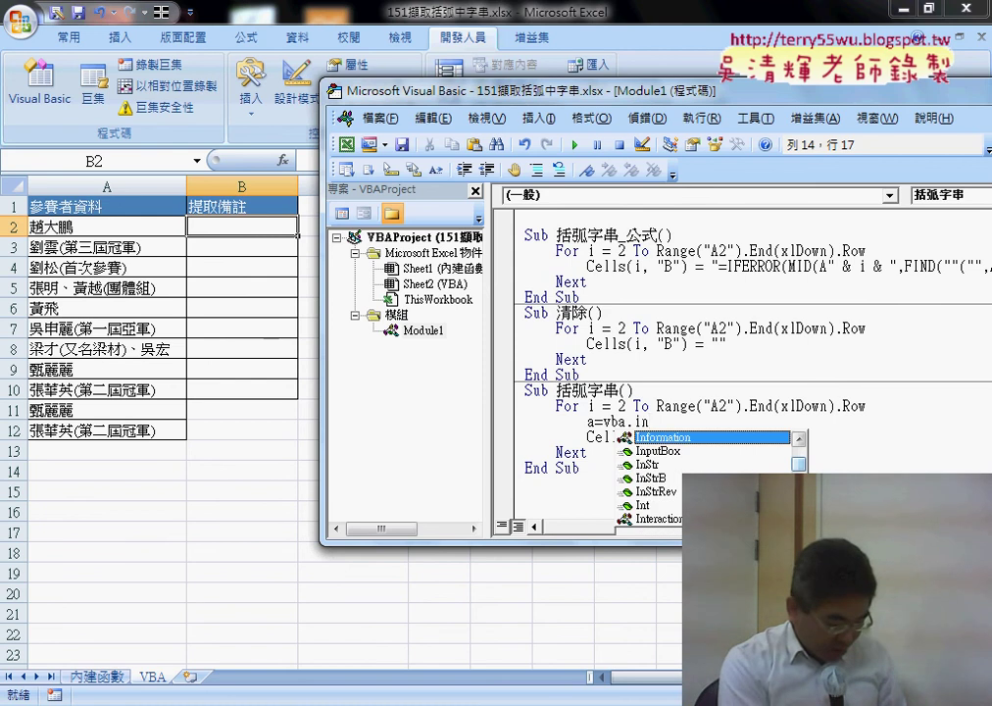
text(str)
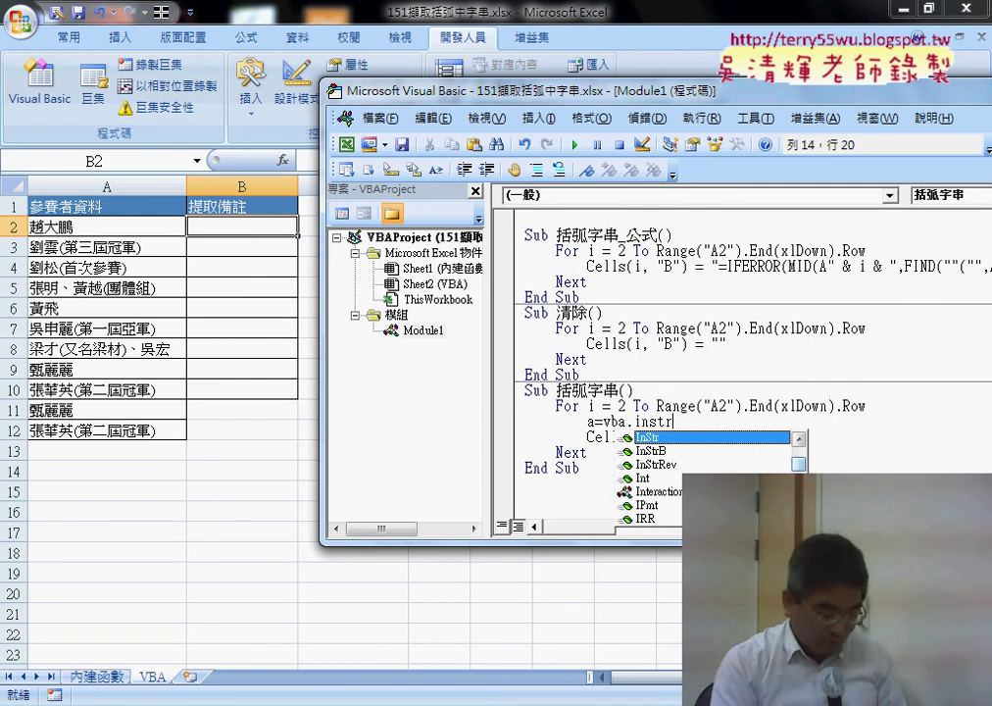
text(()
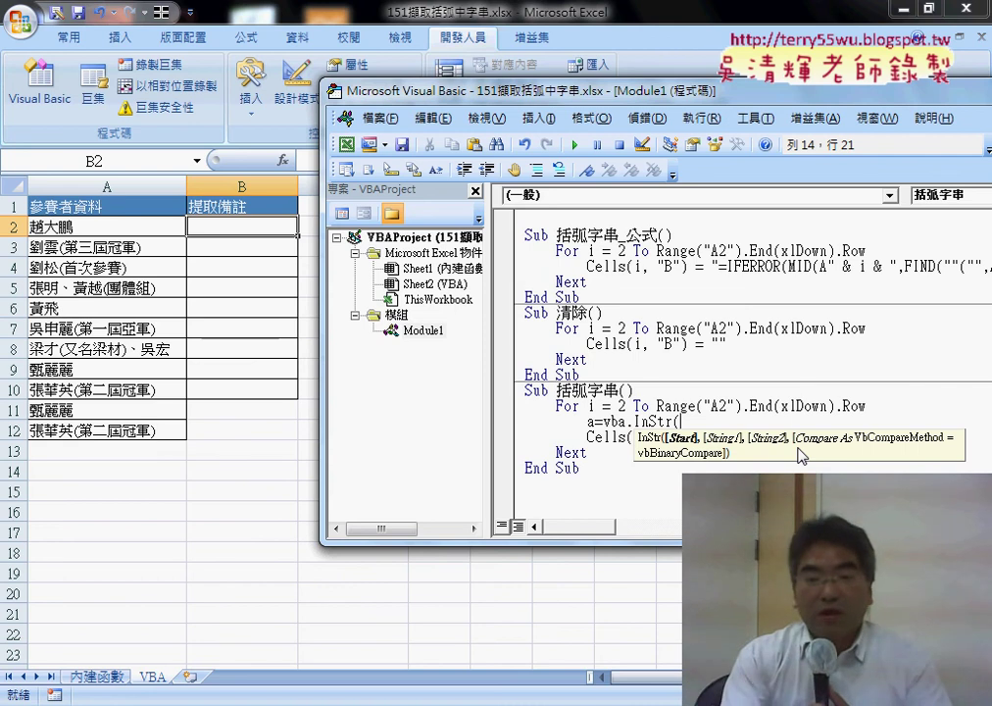
On the 內建函數 sheet, view FIND's Function Arguments for B2 and close without changes.
click(97, 676)
click(97, 677)
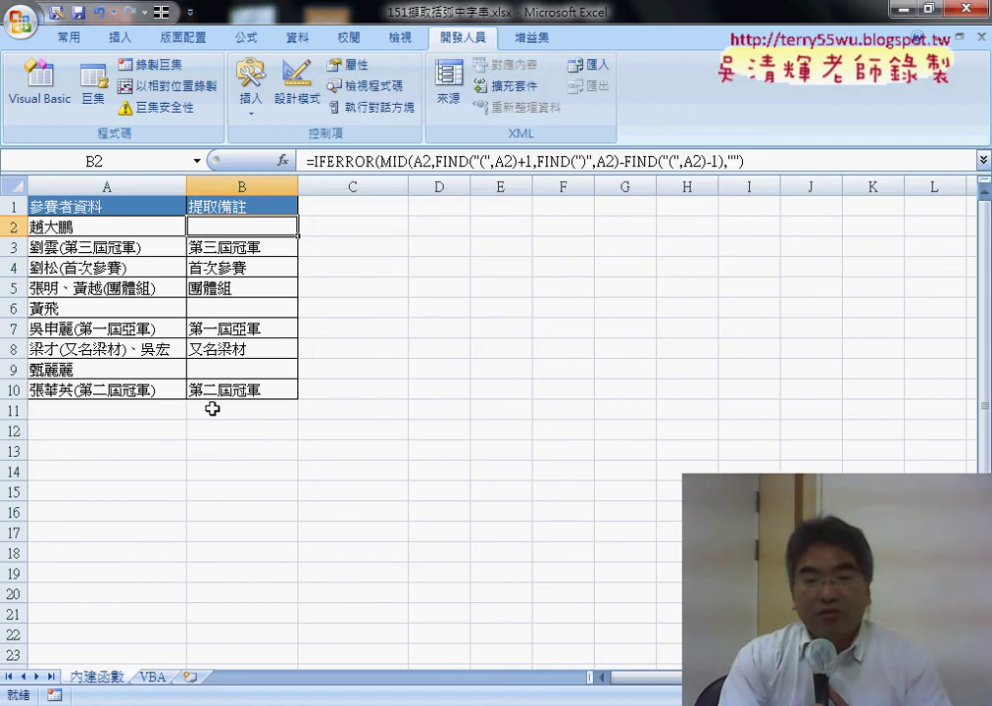
click(450, 161)
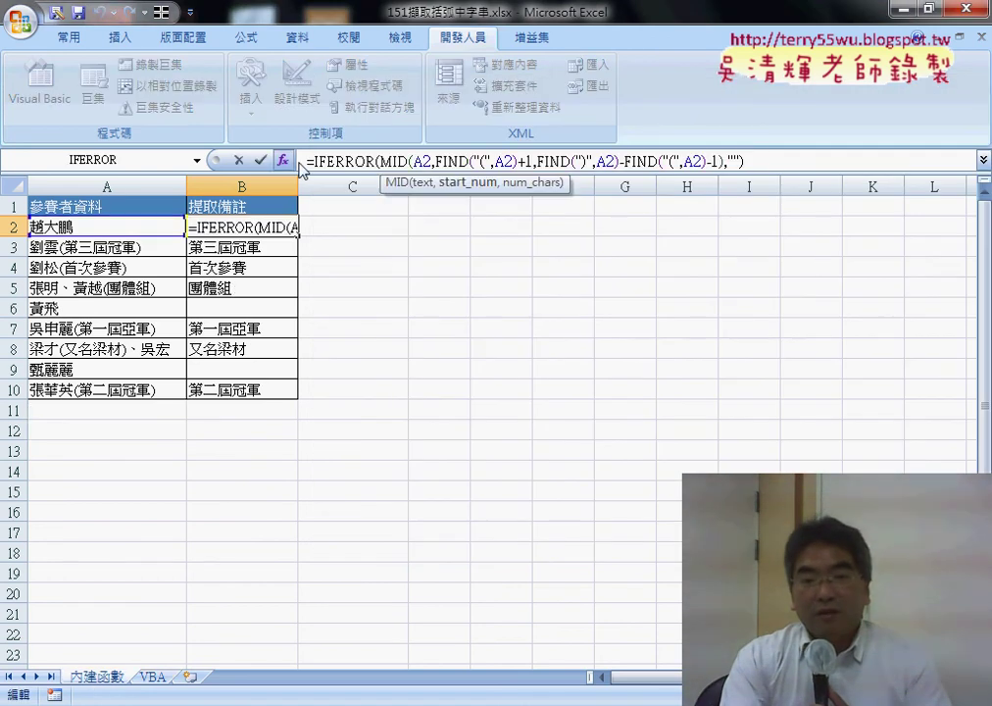
click(282, 159)
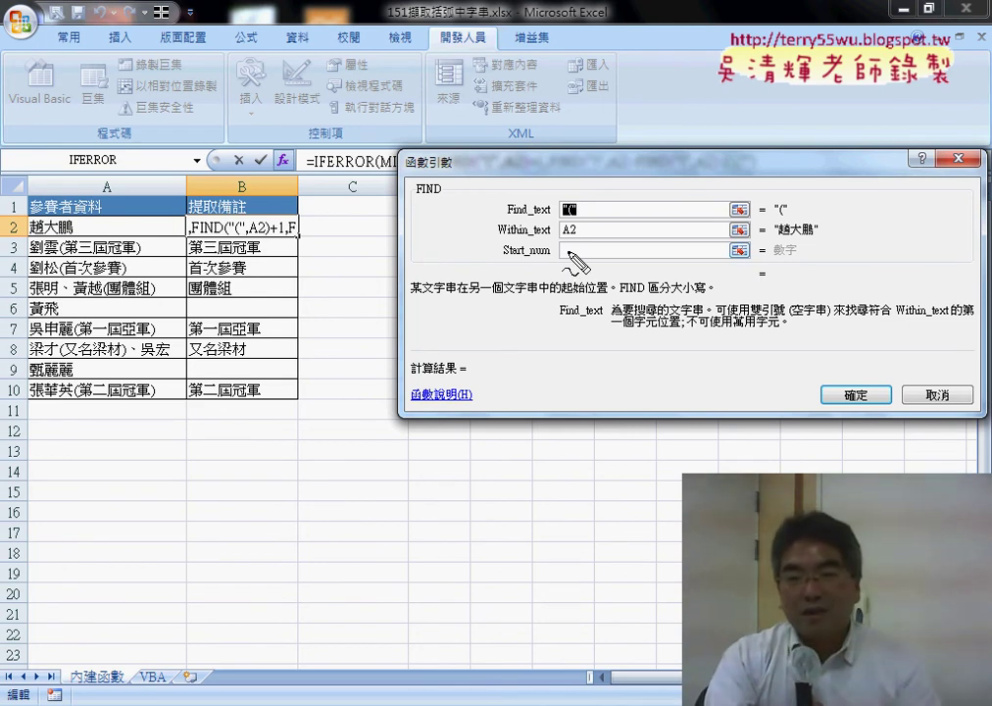
drag(554, 202, 512, 203)
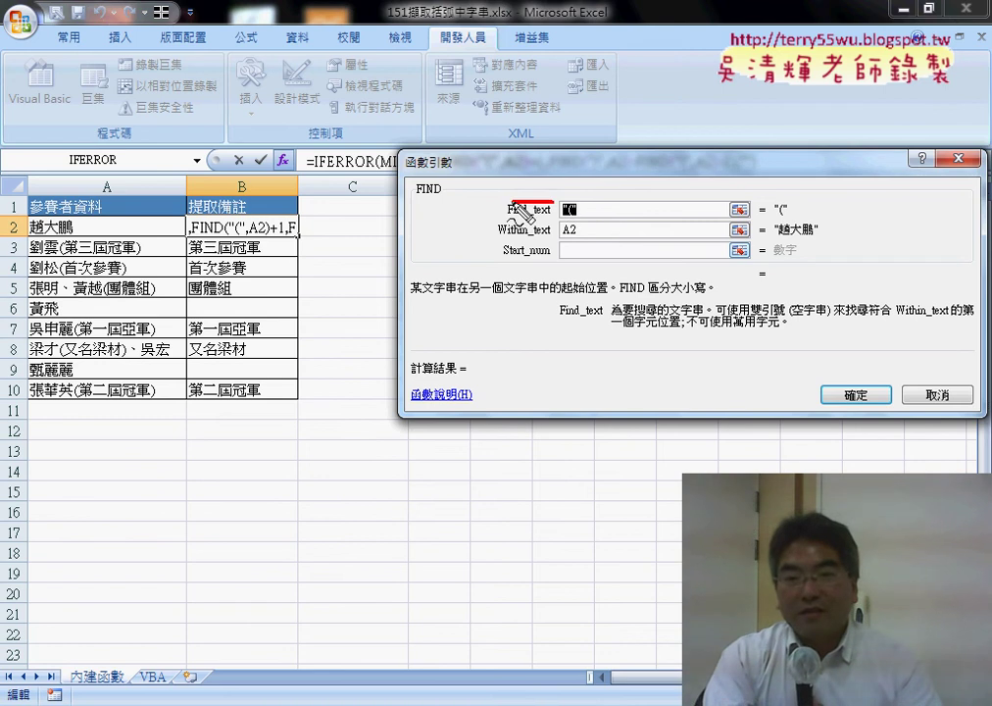
drag(503, 259, 549, 258)
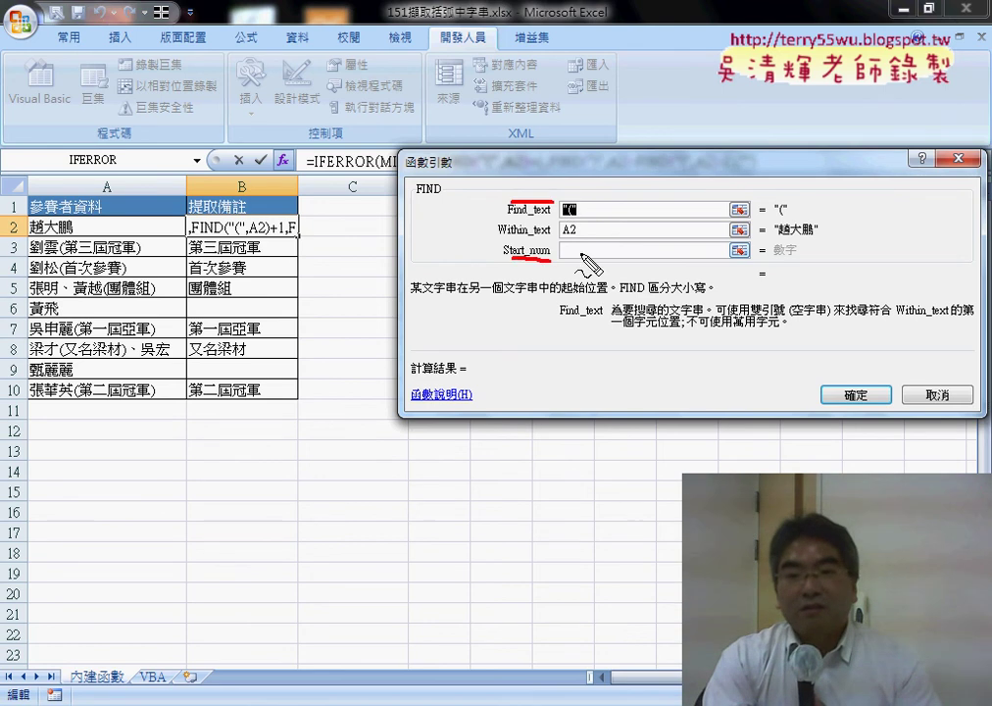
mouse_move(487, 256)
mouse_down()
mouse_move(480, 206)
mouse_move(495, 216)
mouse_up()
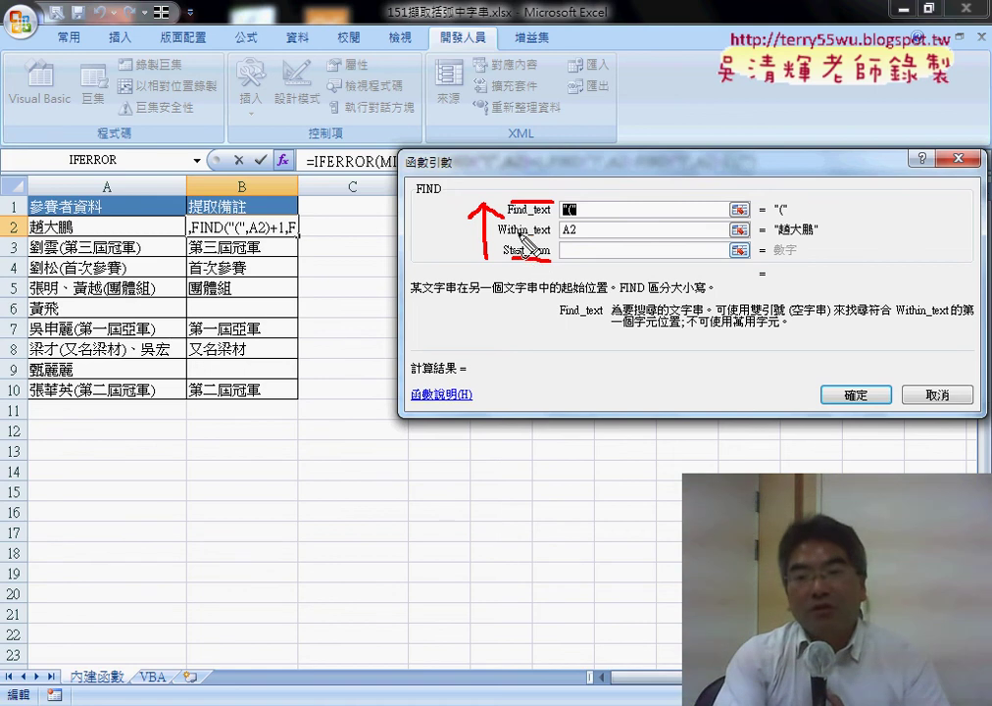
drag(522, 235, 546, 239)
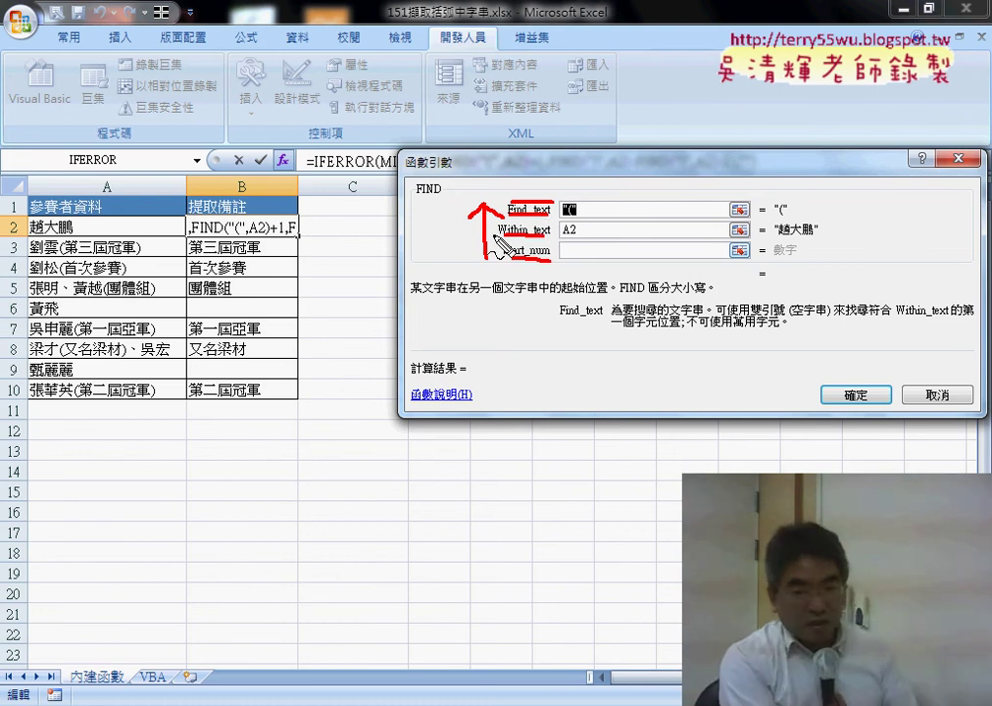
key(Escape)
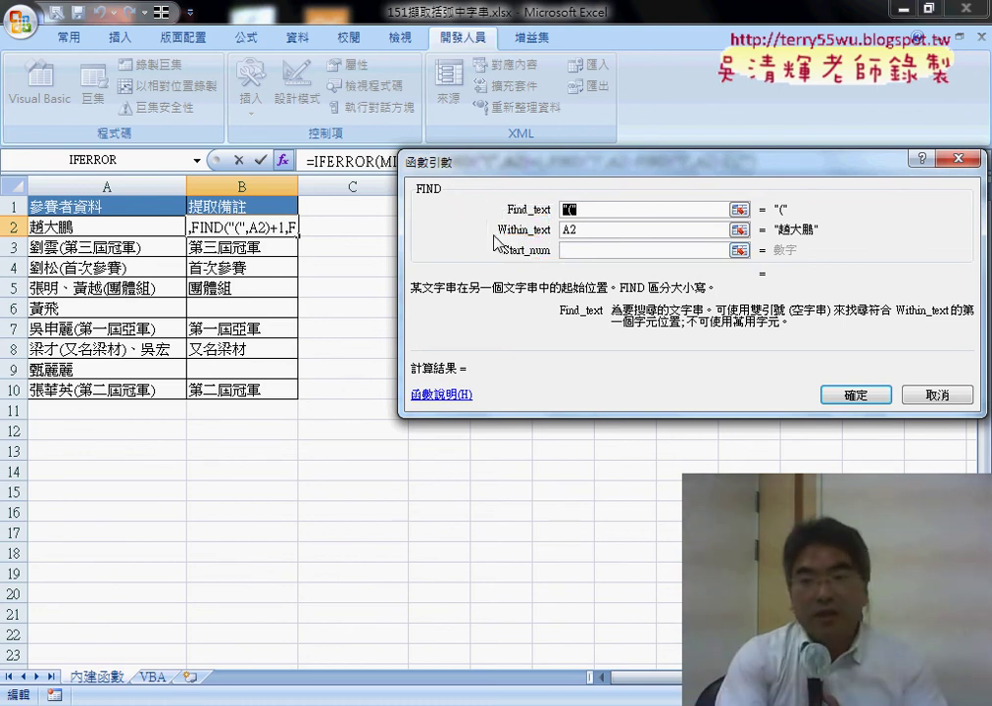
click(953, 159)
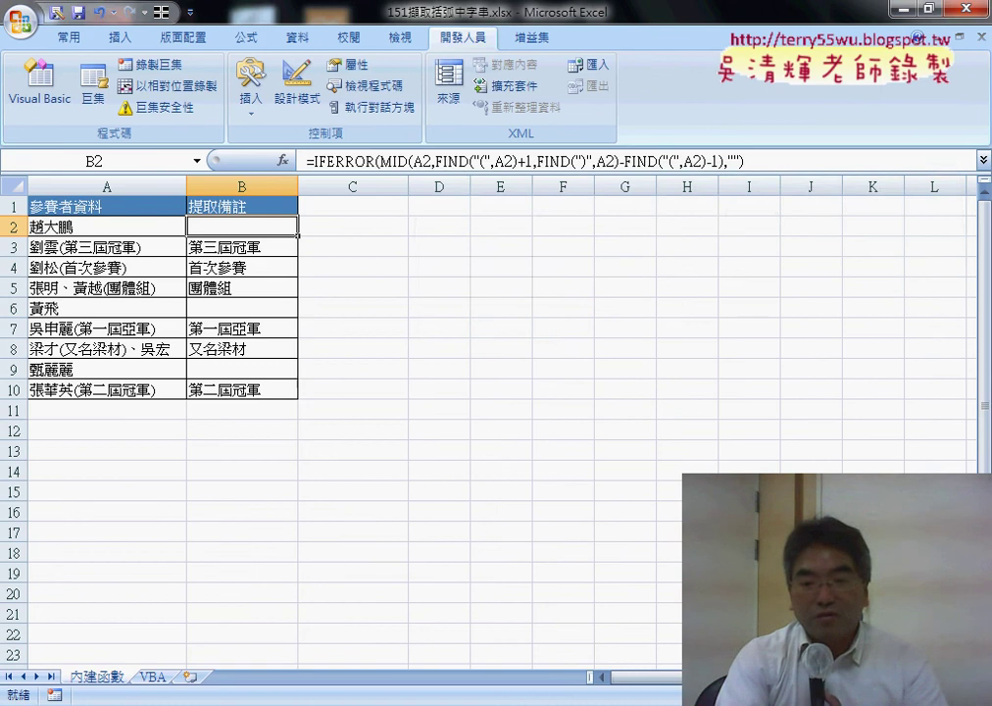
Complete the line a = VBA.InStr(Cells(i, "A"), "(") and start a new line.
key(alt+F11)
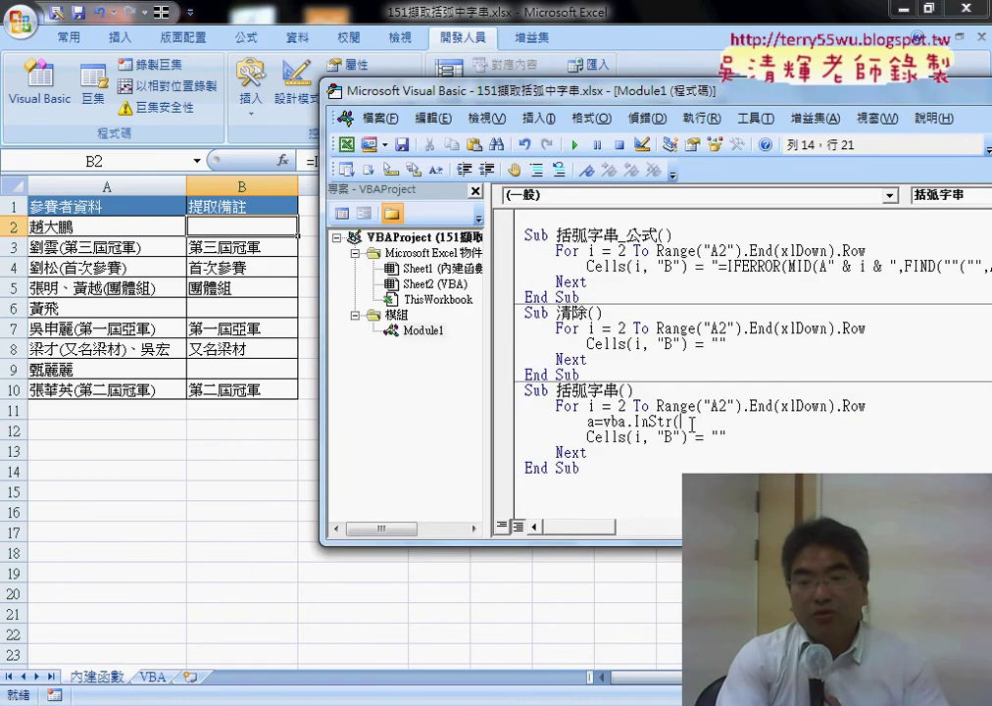
key(BackSpace)
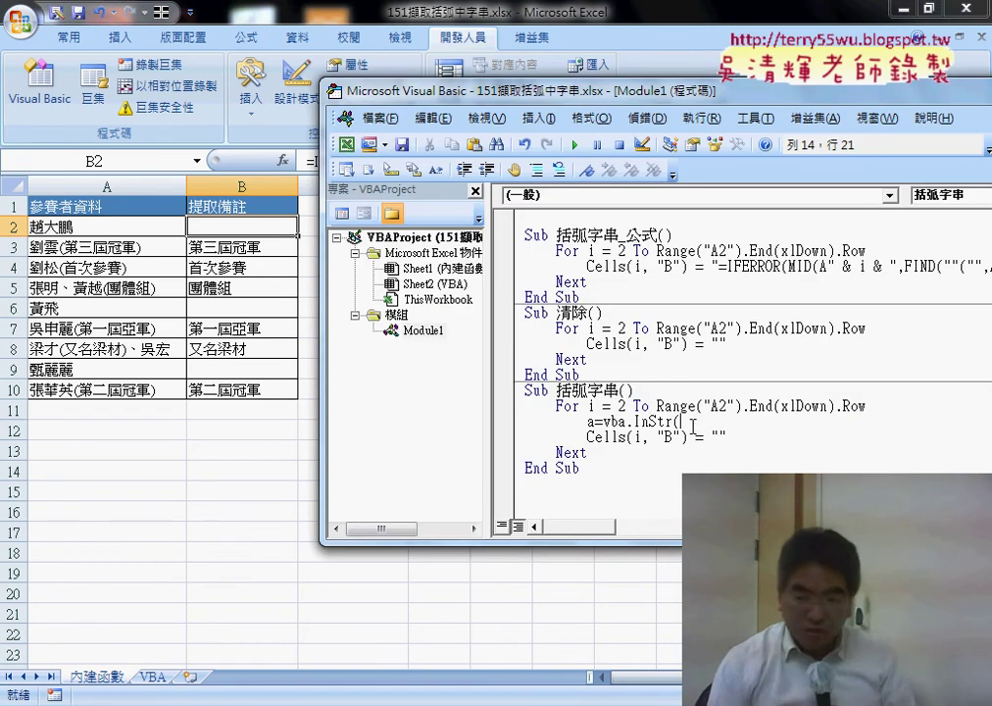
text(()
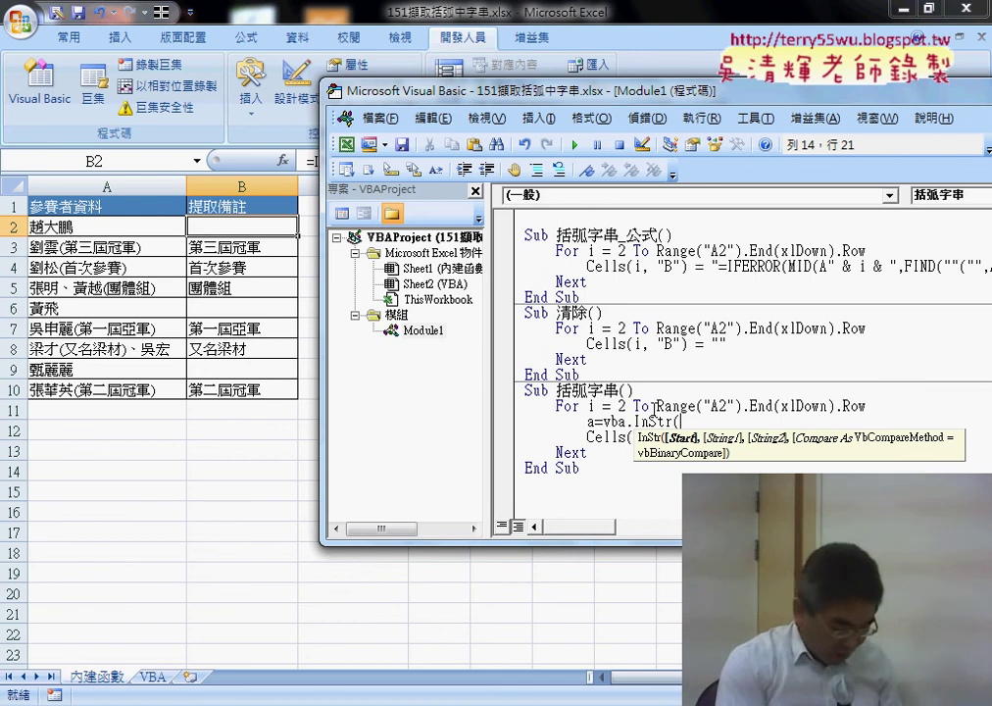
text(cel)
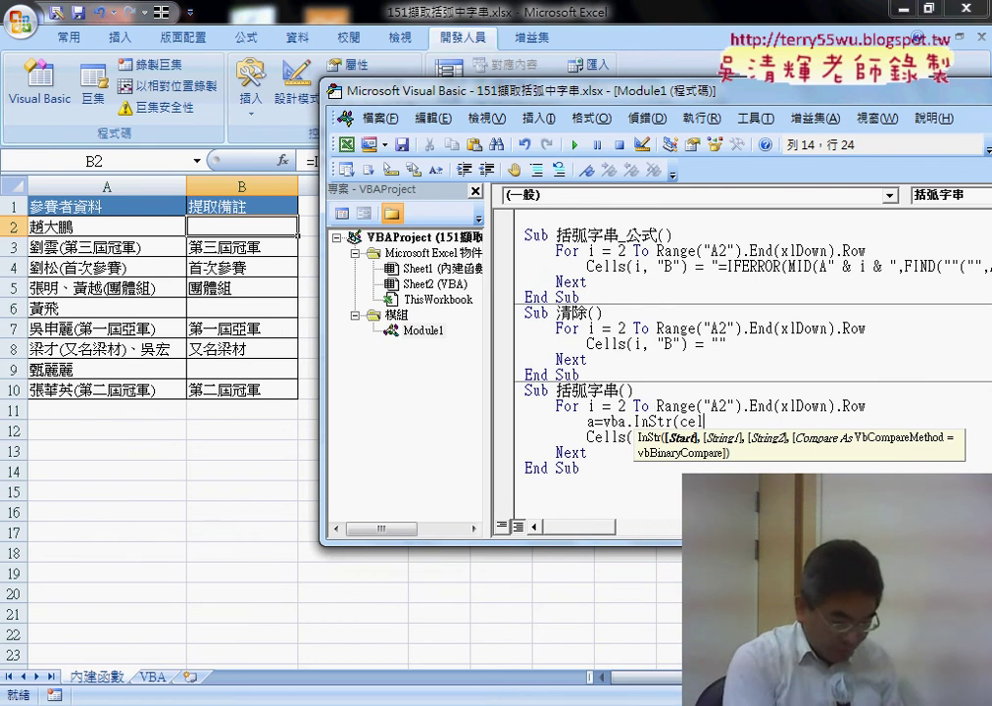
text(ls()
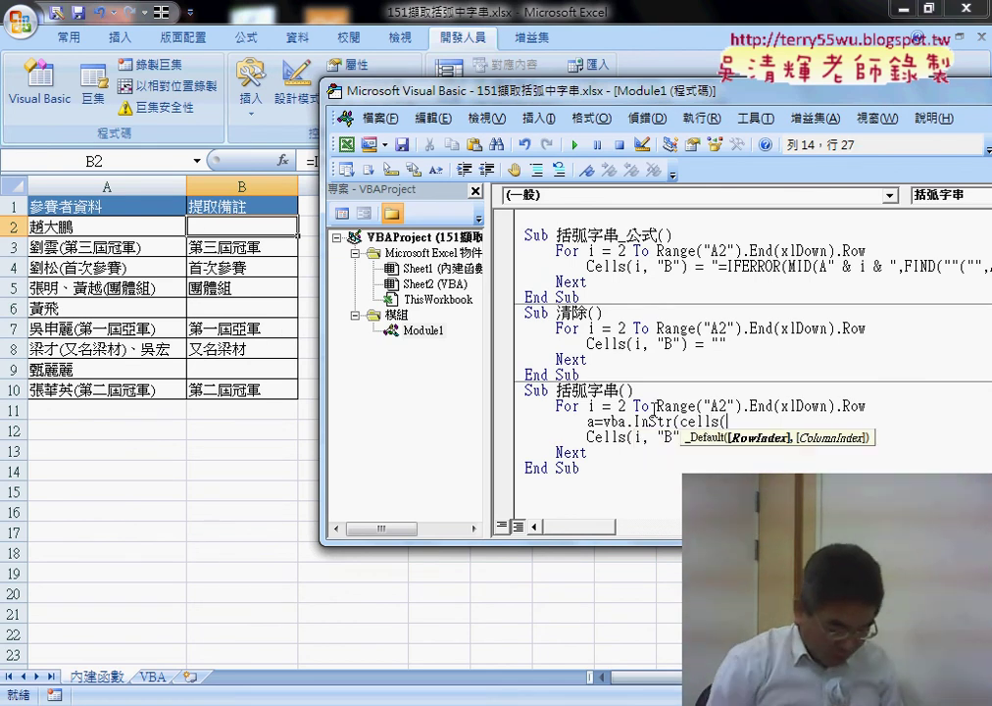
text(i)
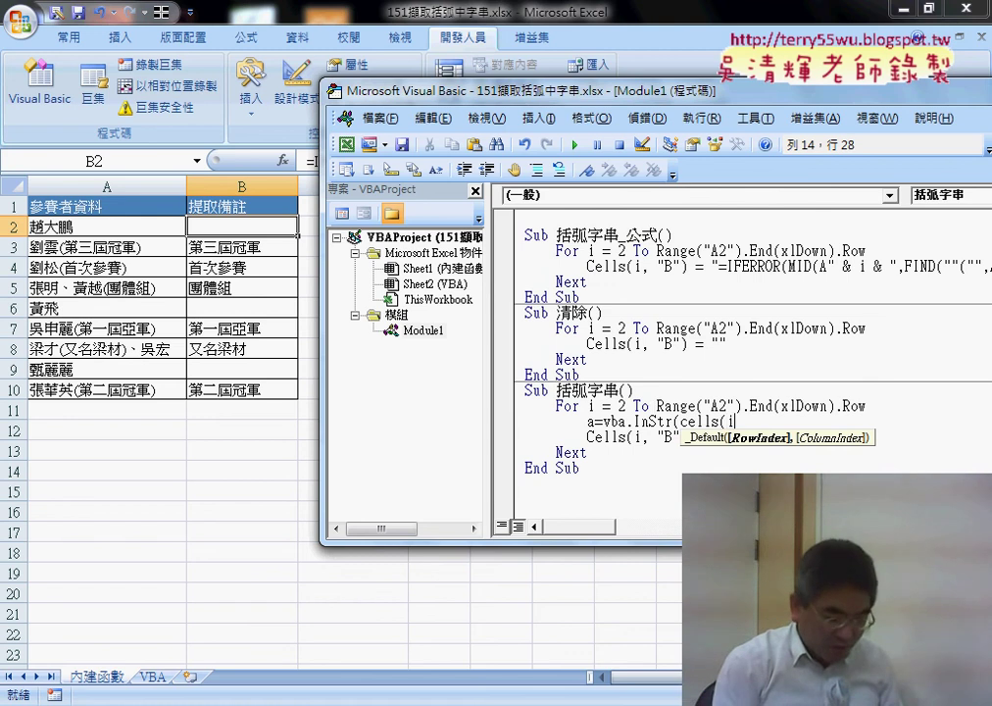
text(,)
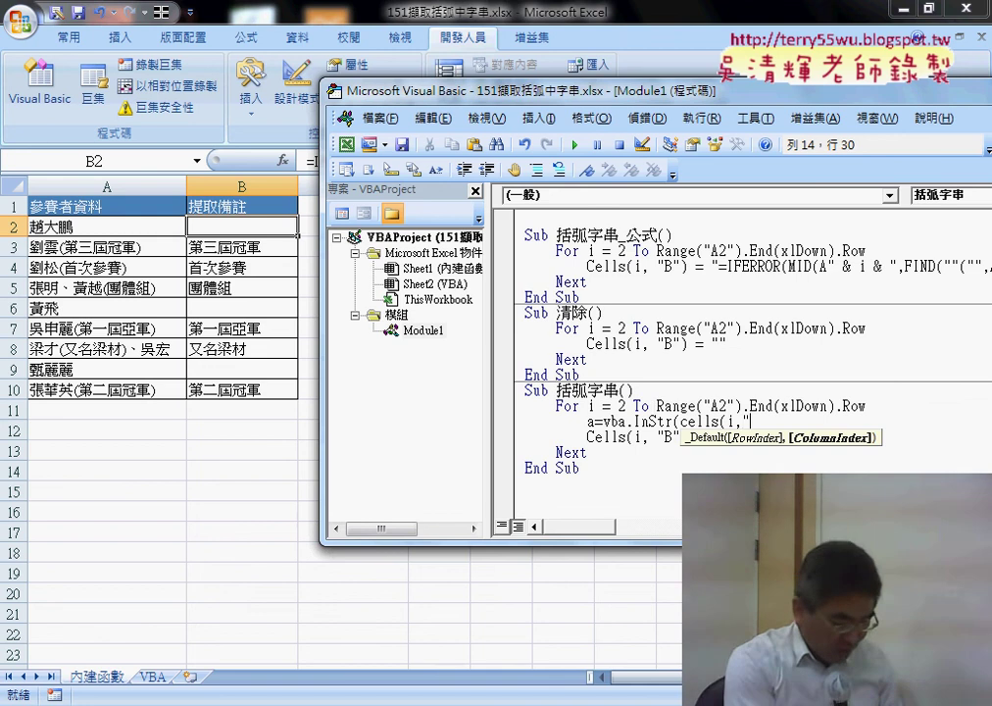
text("A)
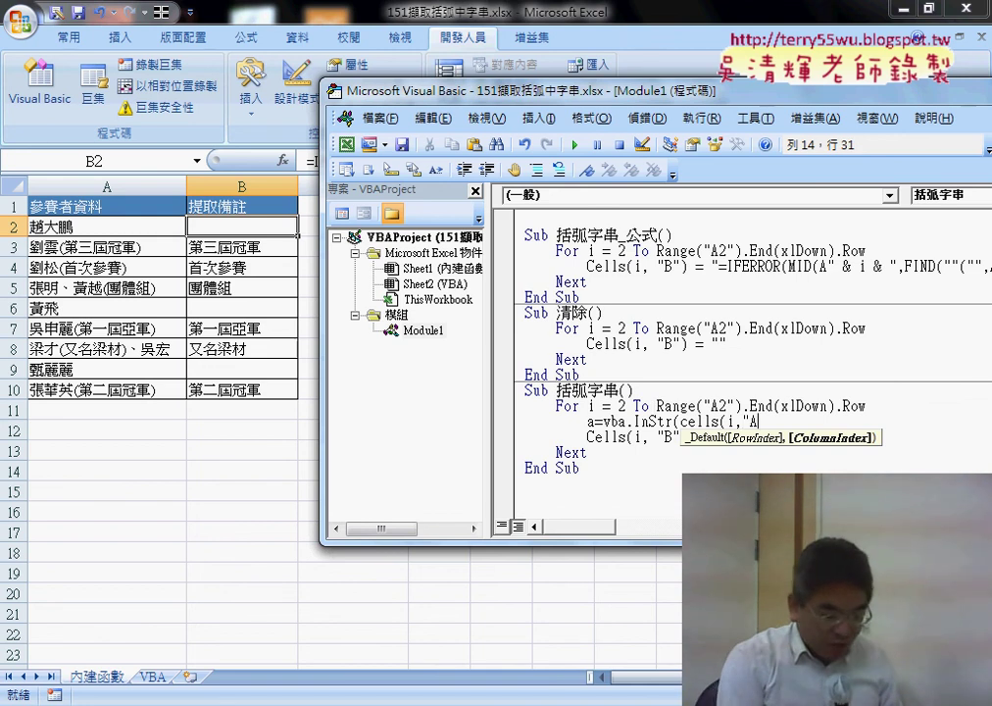
text("))
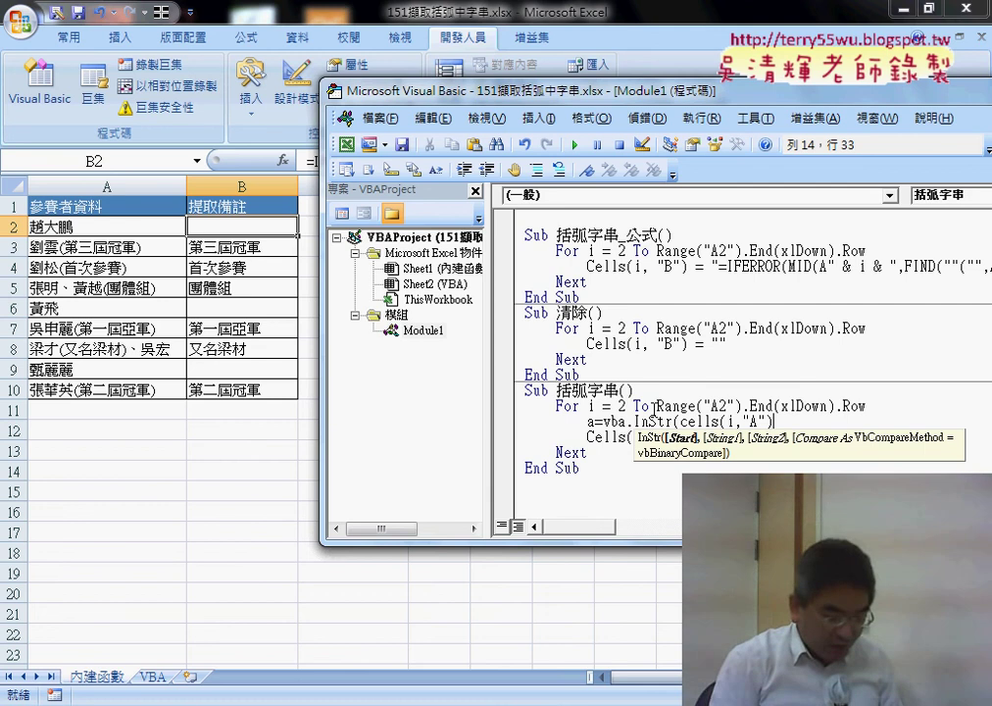
text(,)
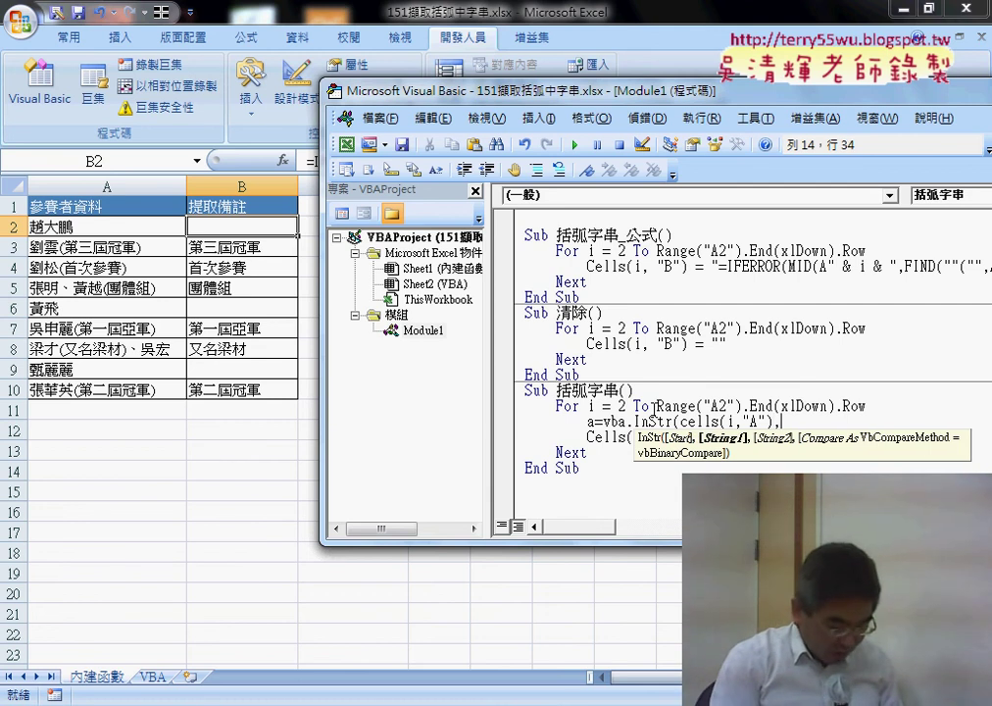
text(")
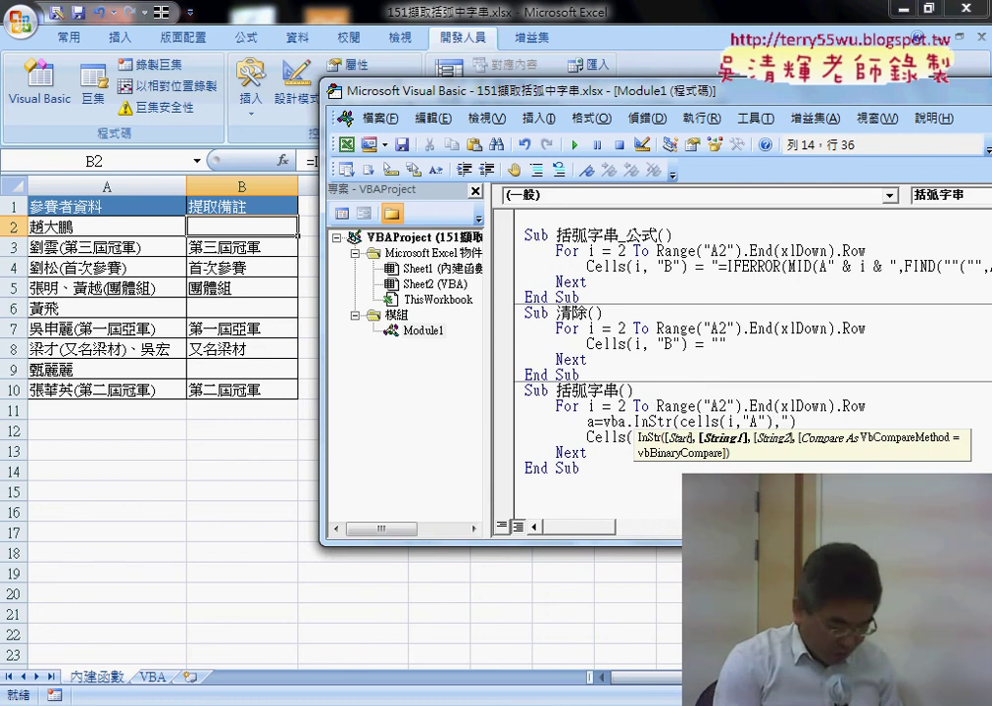
key(BackSpace)
text(()
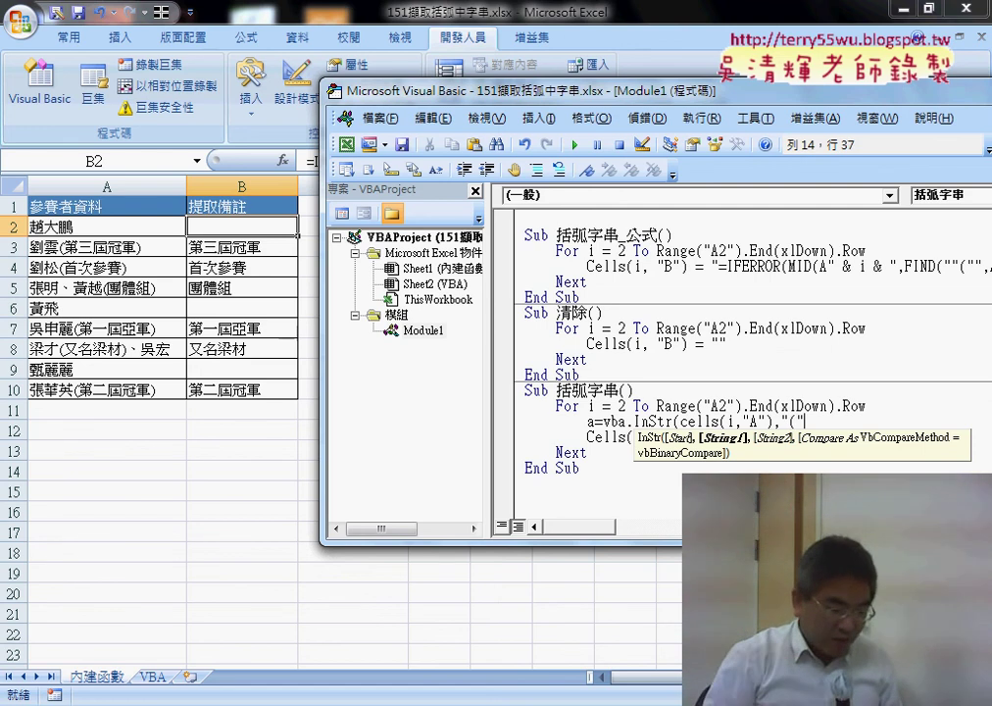
text("))
key(Return)
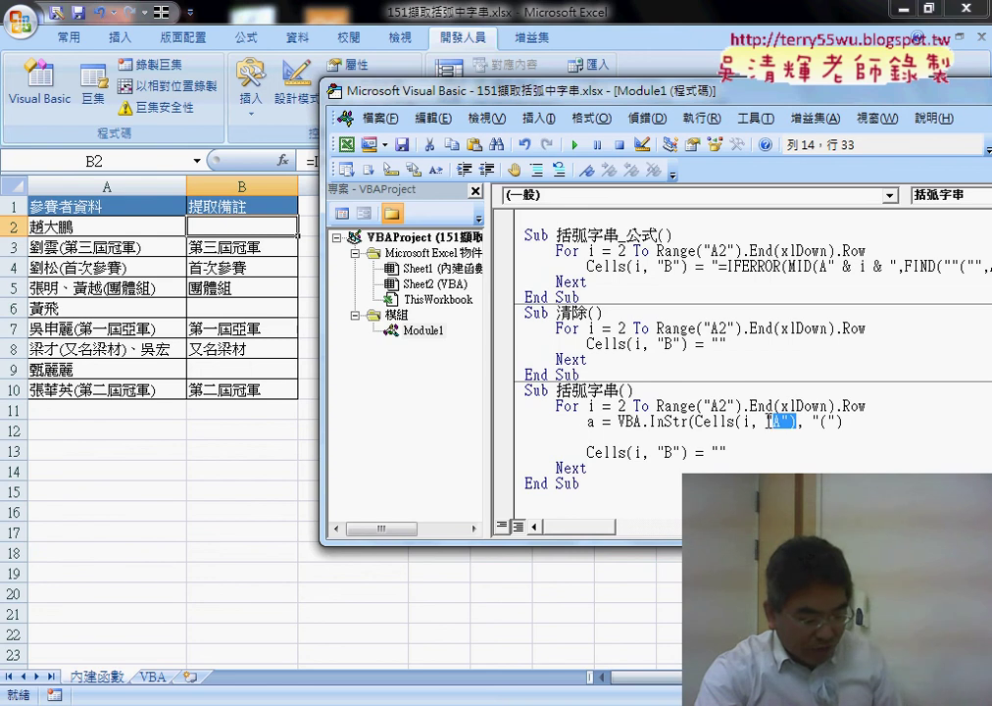
Highlight the InStr line's column A cell, its "(" character and the whole expression.
drag(794, 421, 696, 421)
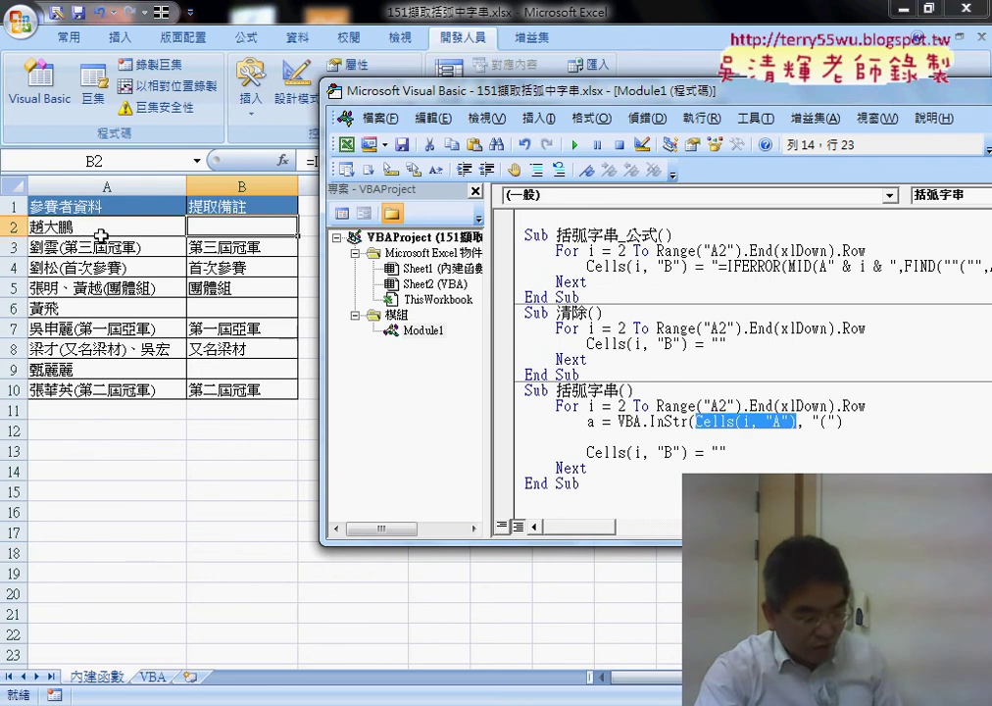
drag(838, 422, 812, 422)
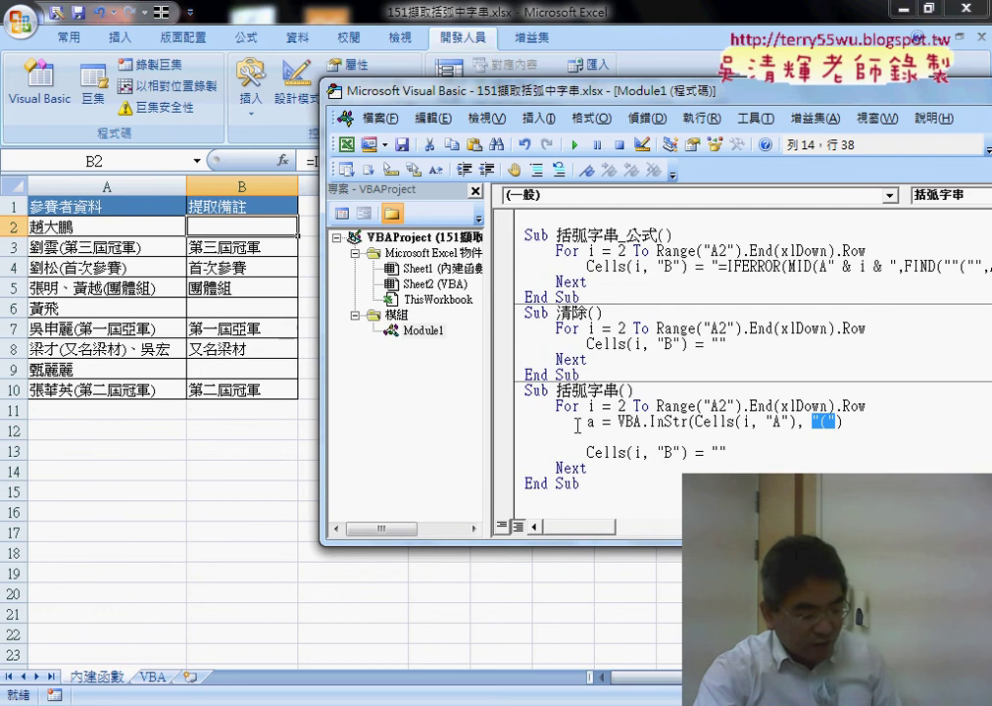
drag(616, 421, 844, 421)
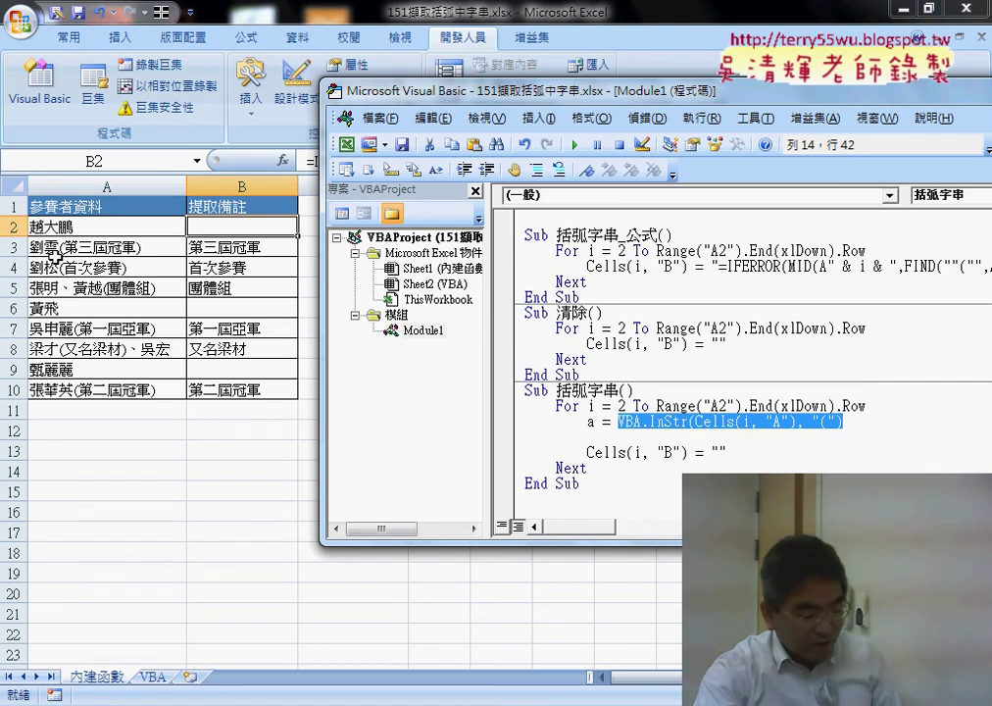
click(601, 423)
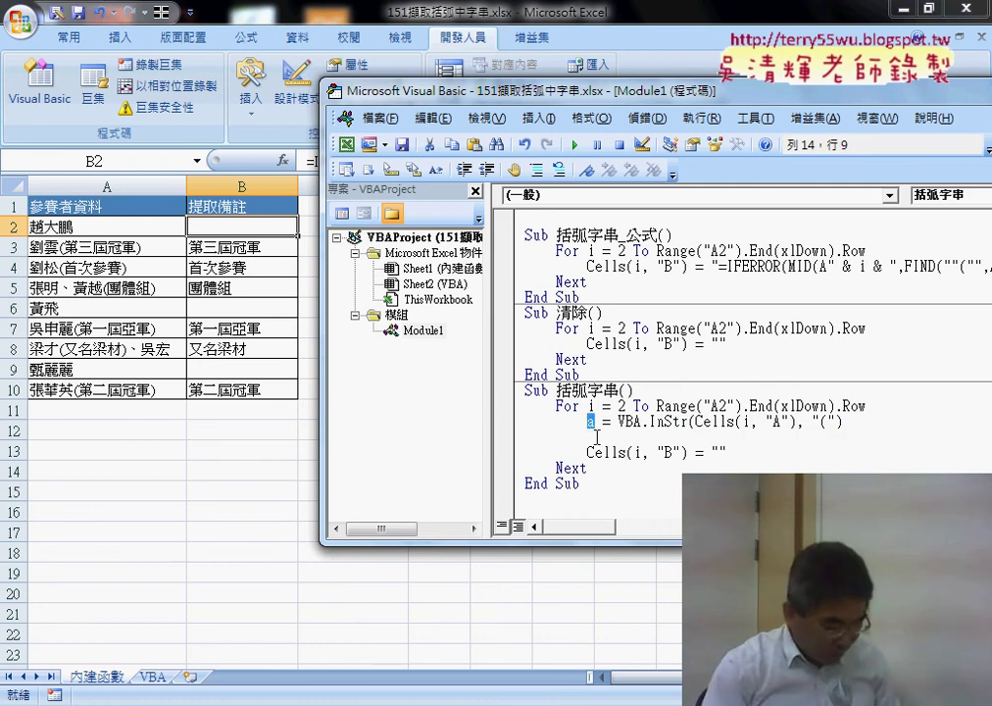
click(653, 441)
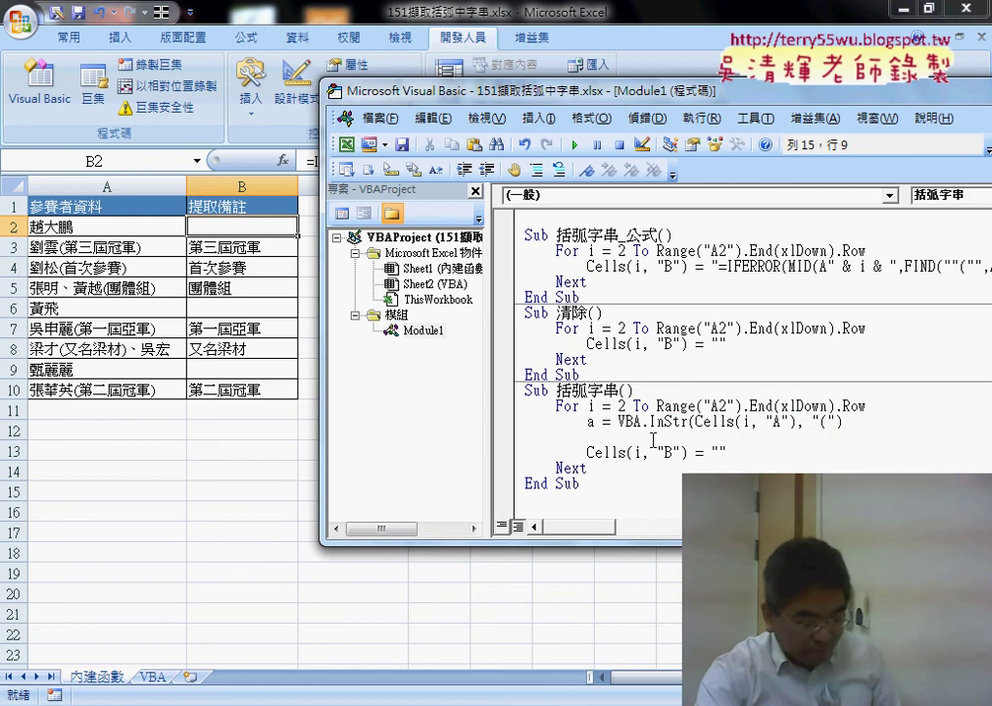
Duplicate the InStr line below, rename its variable to b, and select its bracket character.
drag(845, 422, 588, 422)
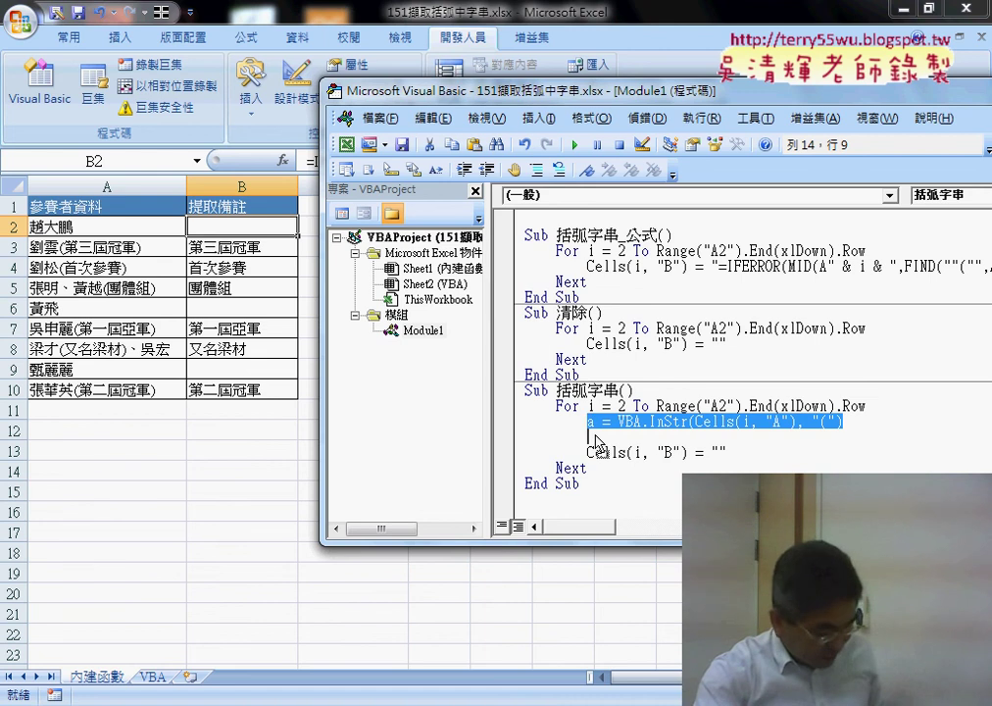
key(ctrl+c)
click(590, 438)
key(ctrl+v)
click(593, 438)
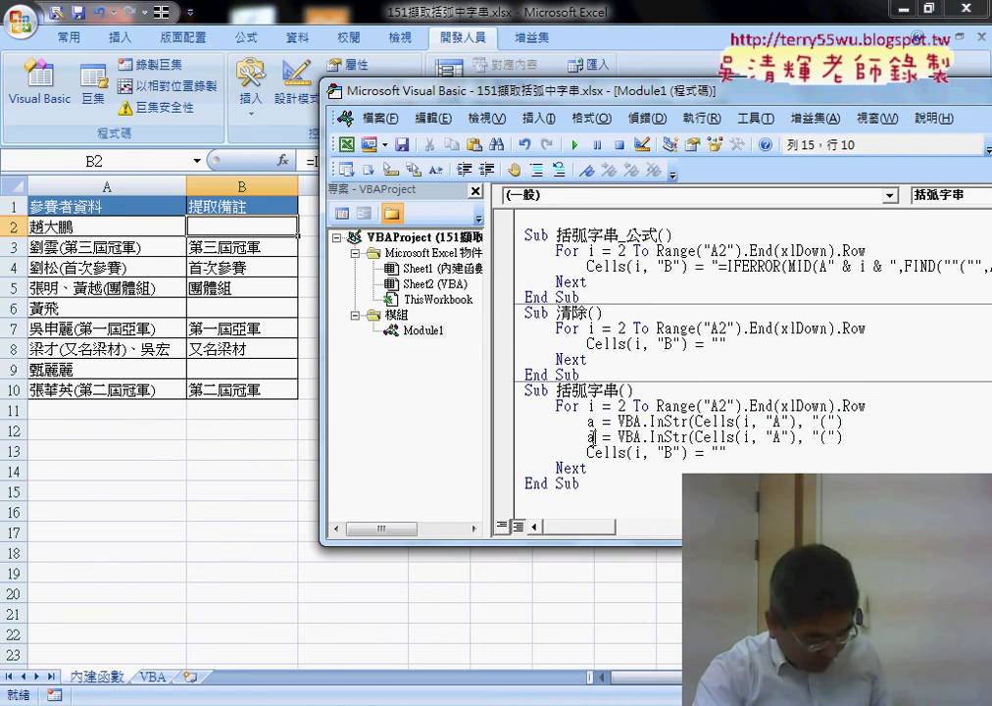
text(b)
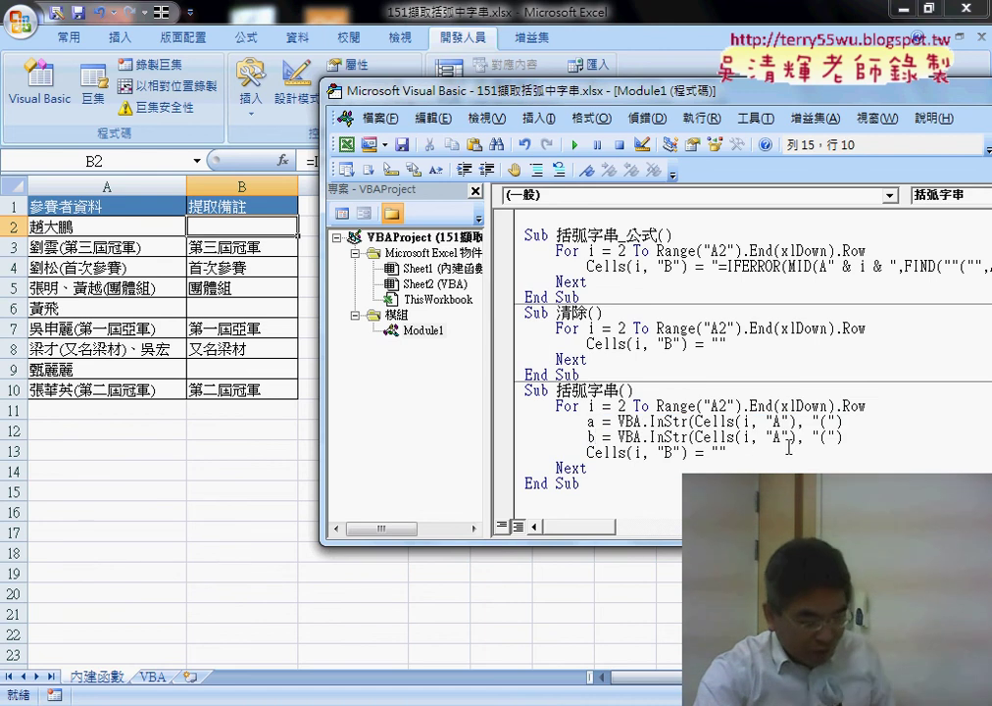
double_click(823, 436)
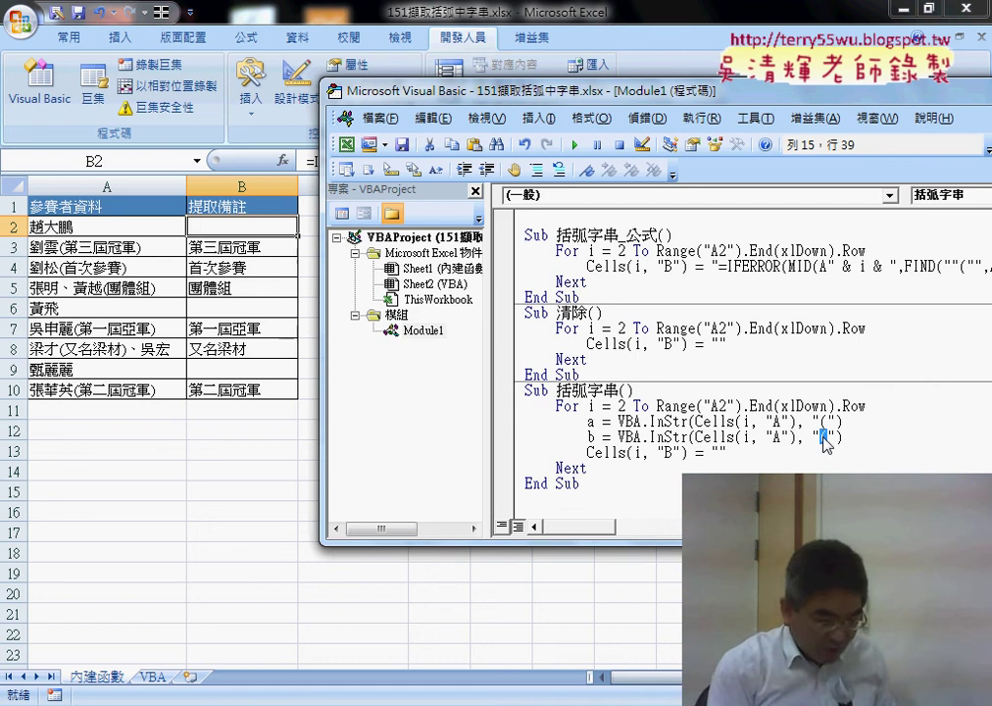
Replace the empty-quotes value on the column B line with a VBA.Mid( call.
text())
key(Return)
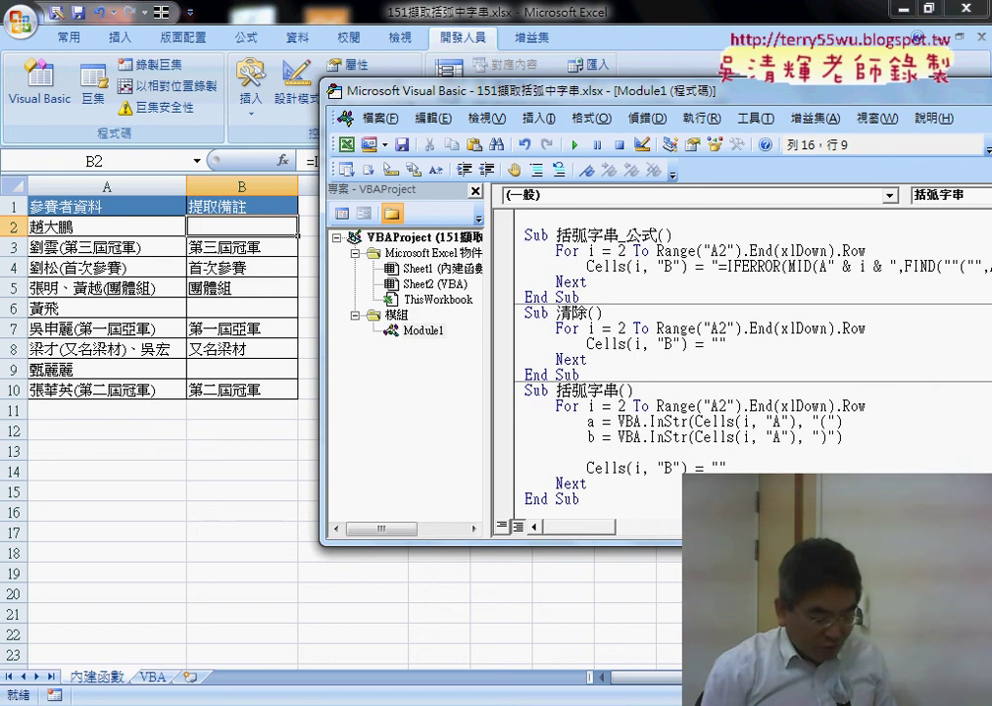
key(Delete)
key(Down)
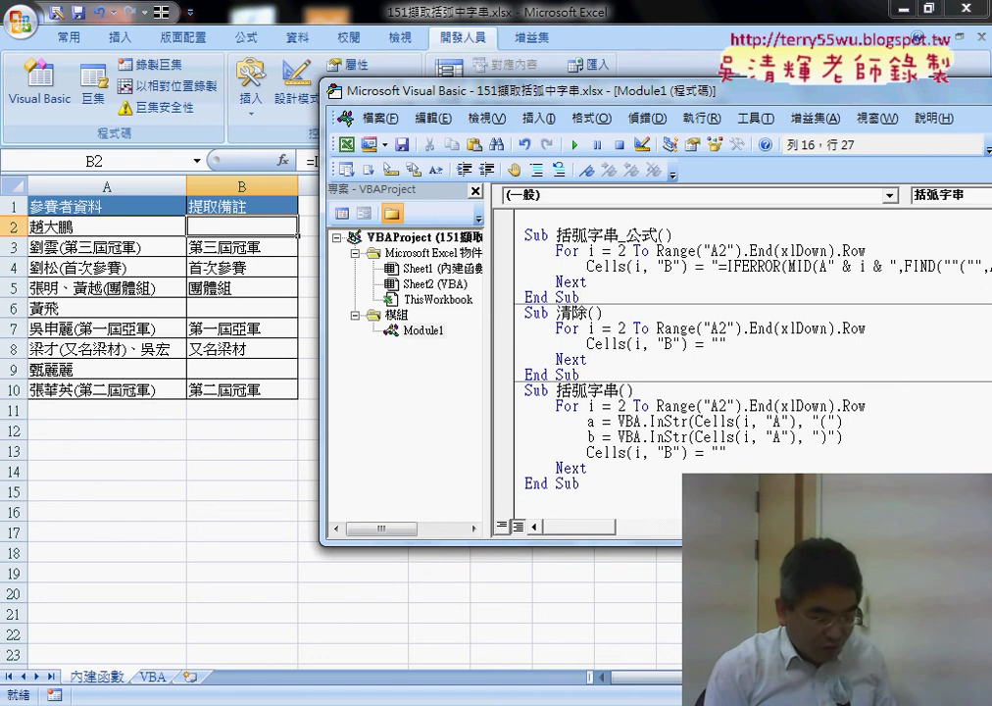
key(BackSpace)
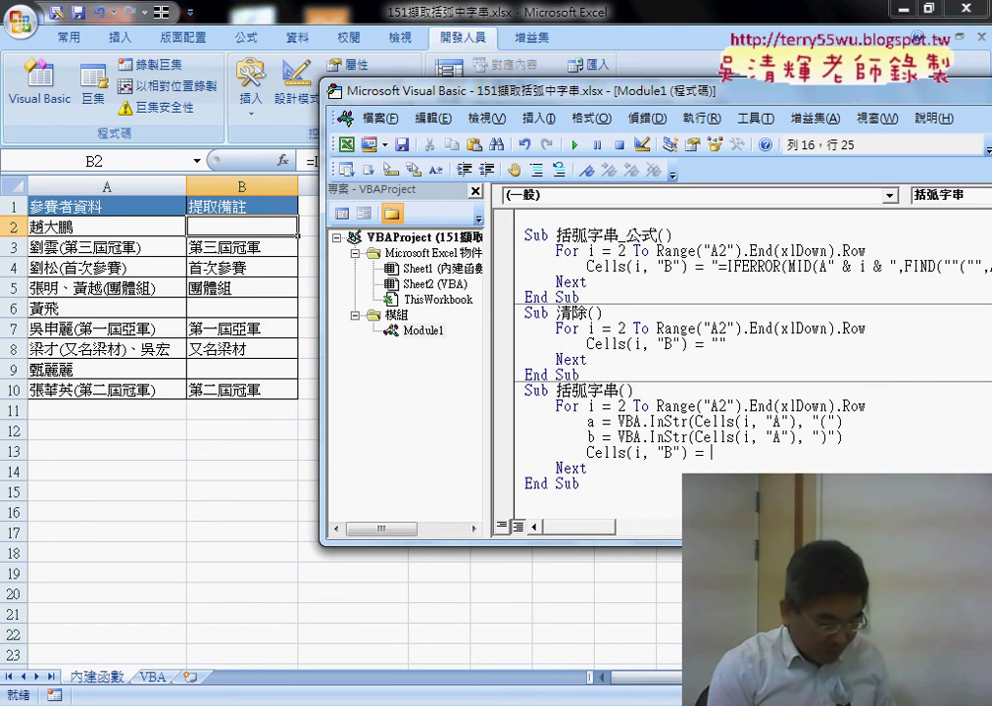
text(mid)
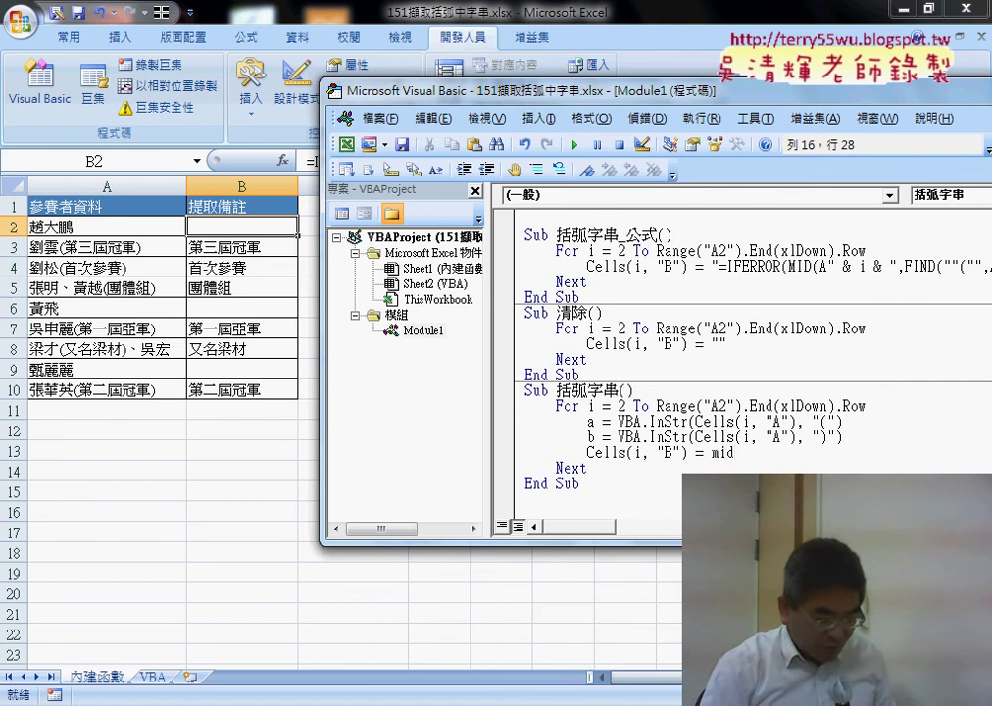
key(BackSpace)
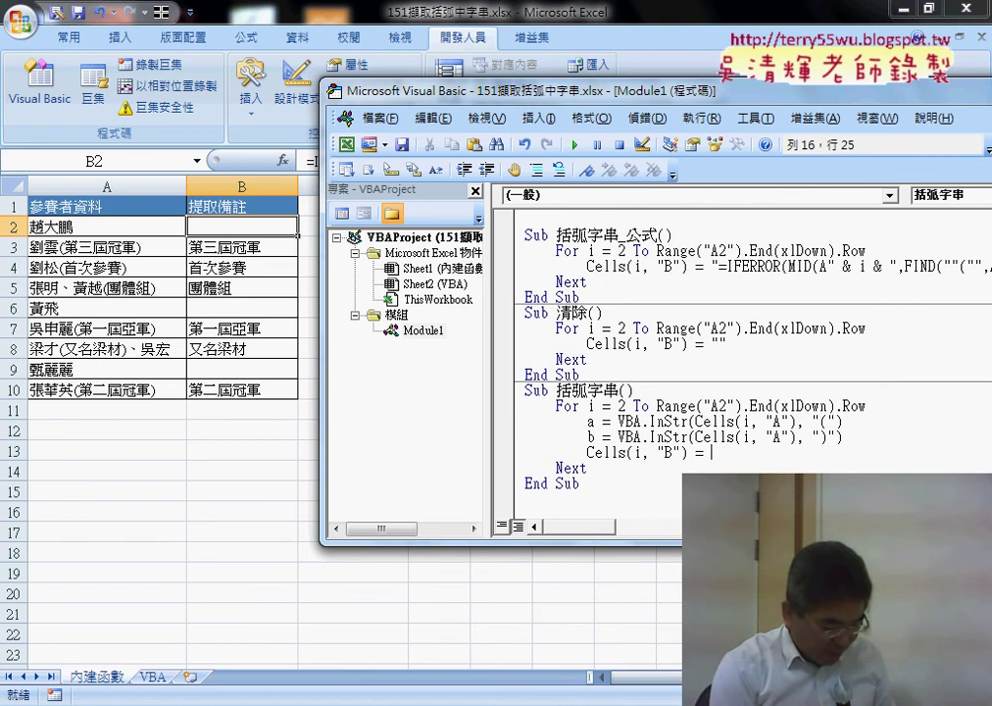
text(vba)
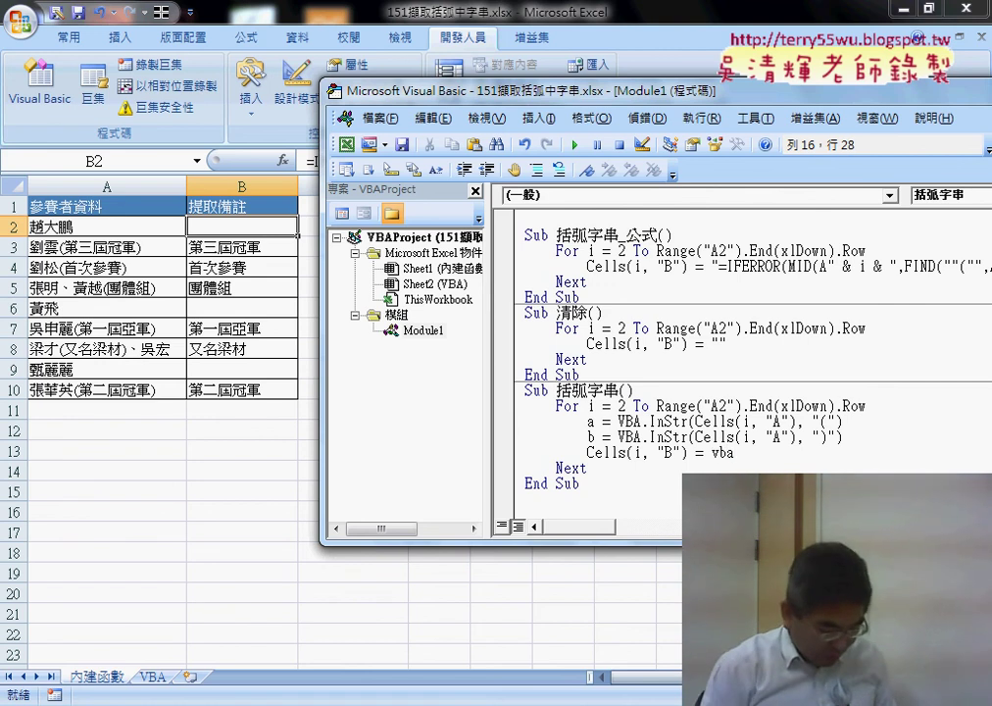
text(.m)
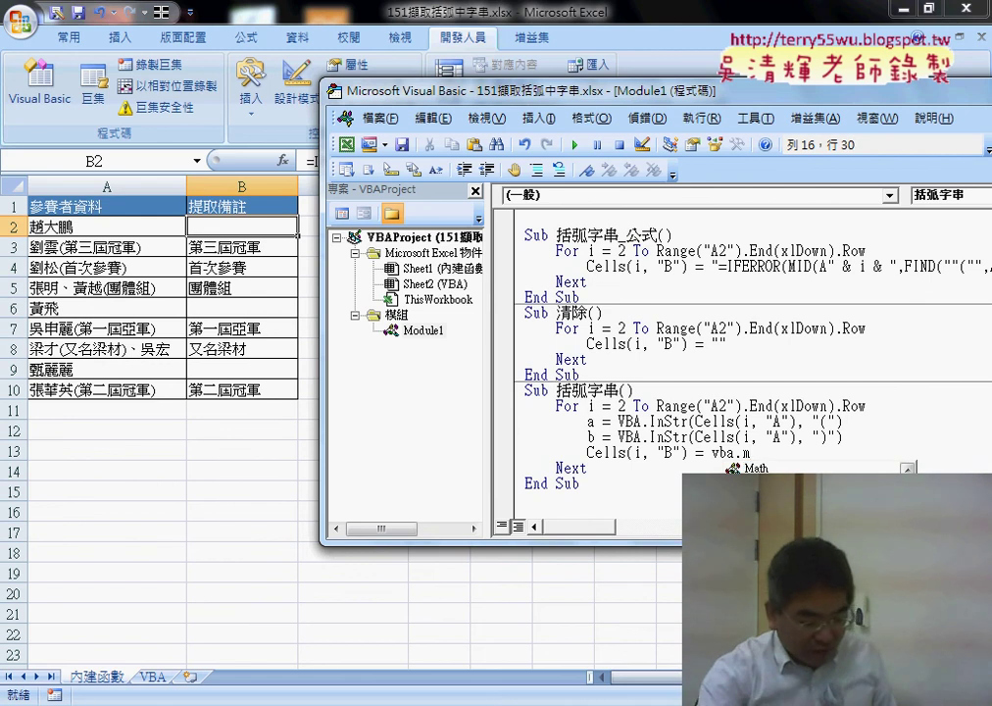
text(i)
key(Tab)
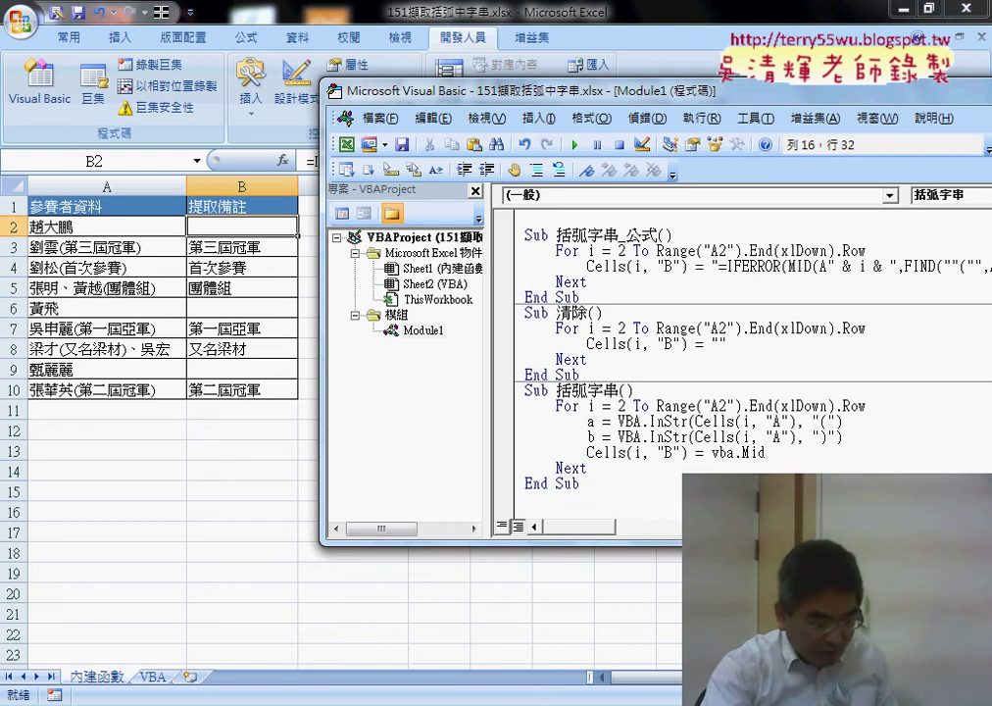
drag(742, 453, 713, 454)
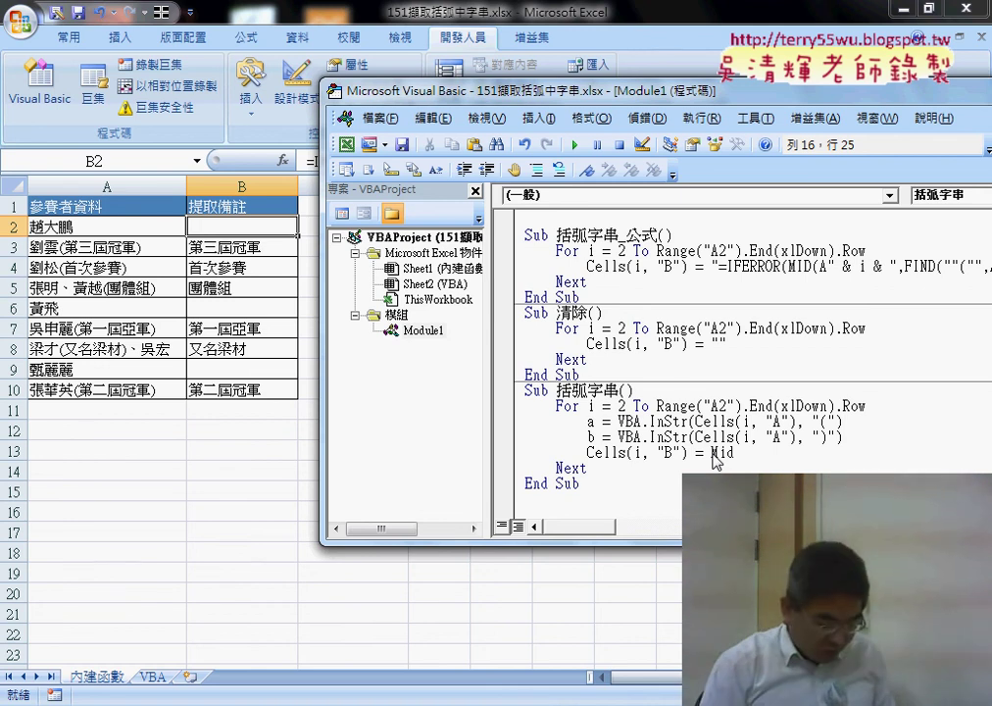
key(Delete)
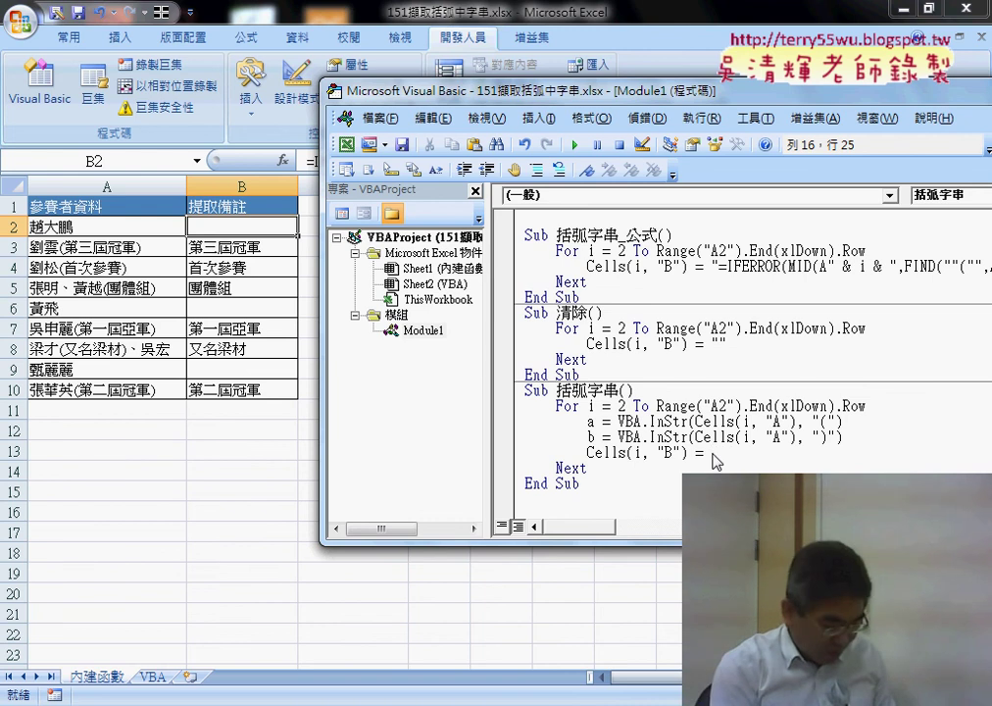
text(vba)
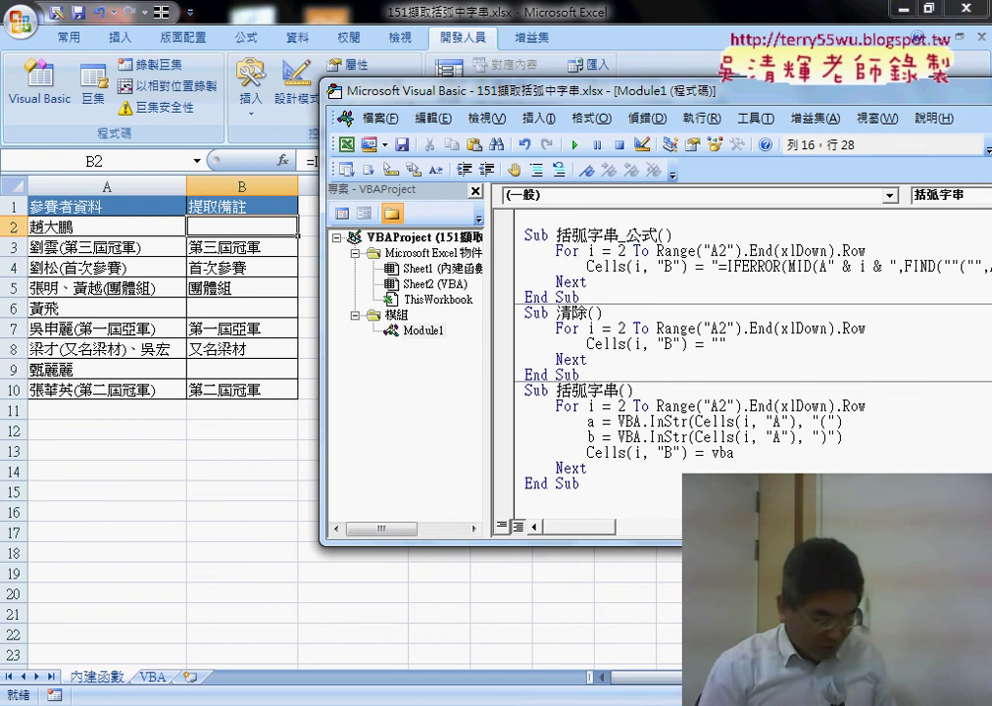
text(.m)
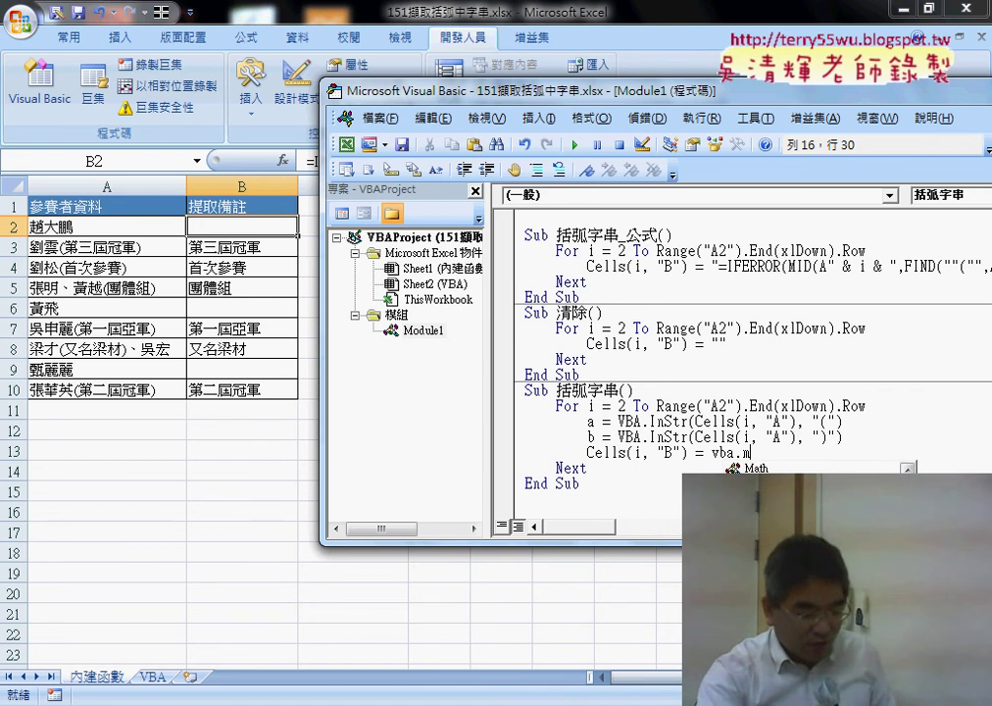
text(i)
key(Tab)
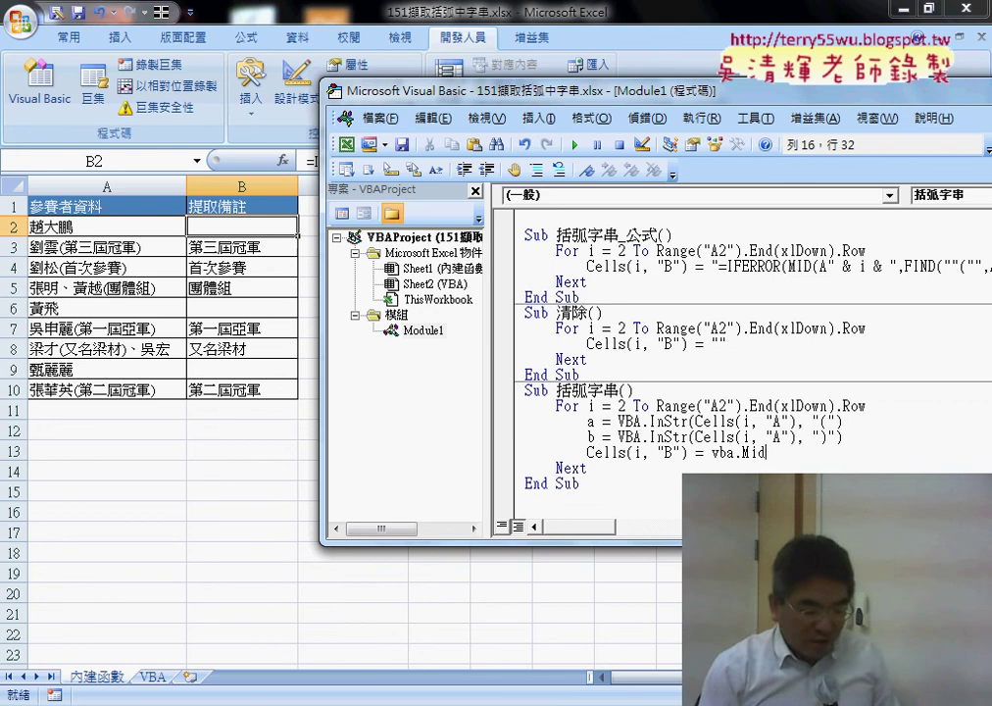
text(()
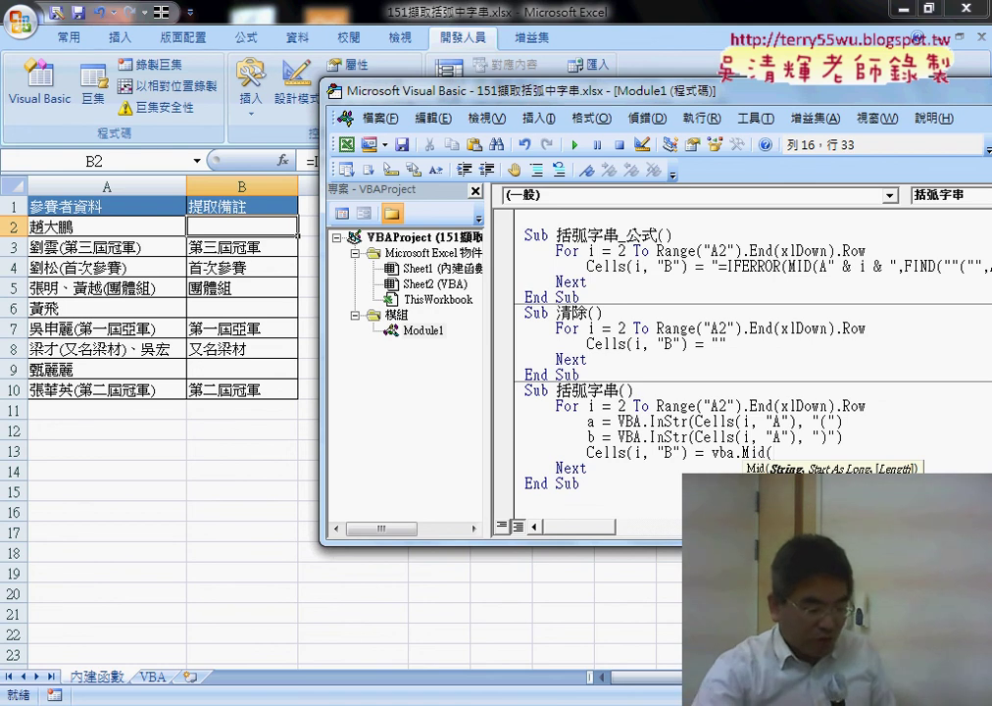
Give Mid the arguments Cells(i, "A"), a + 1 and b - a - 1.
click(691, 452)
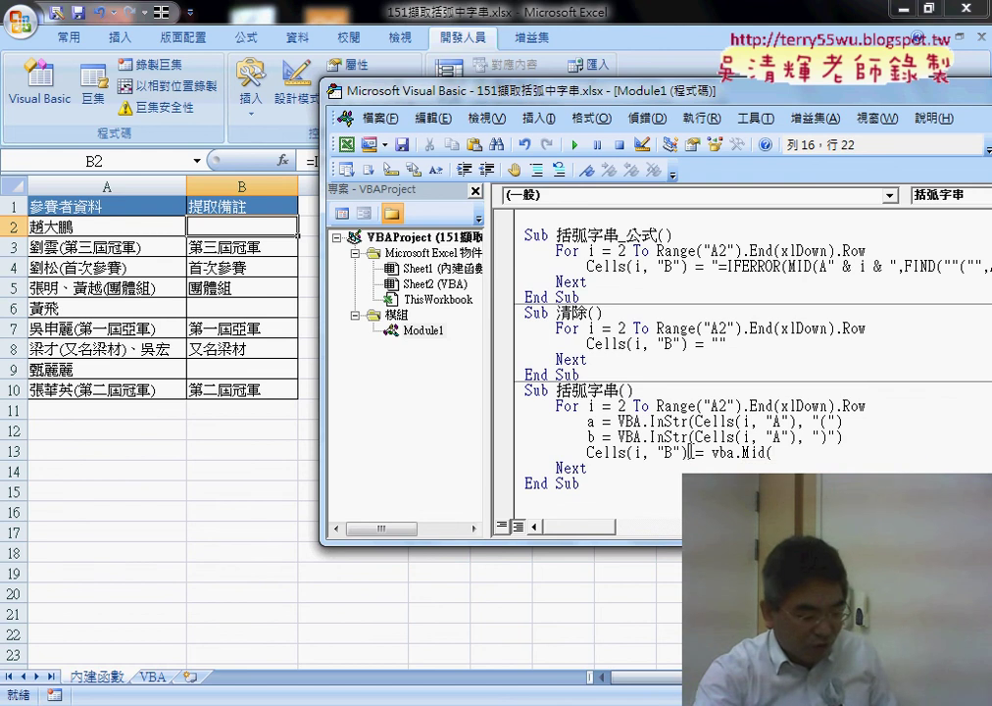
key(shift+Left)
key(shift+Left)
key(shift+Left)
key(ctrl+c)
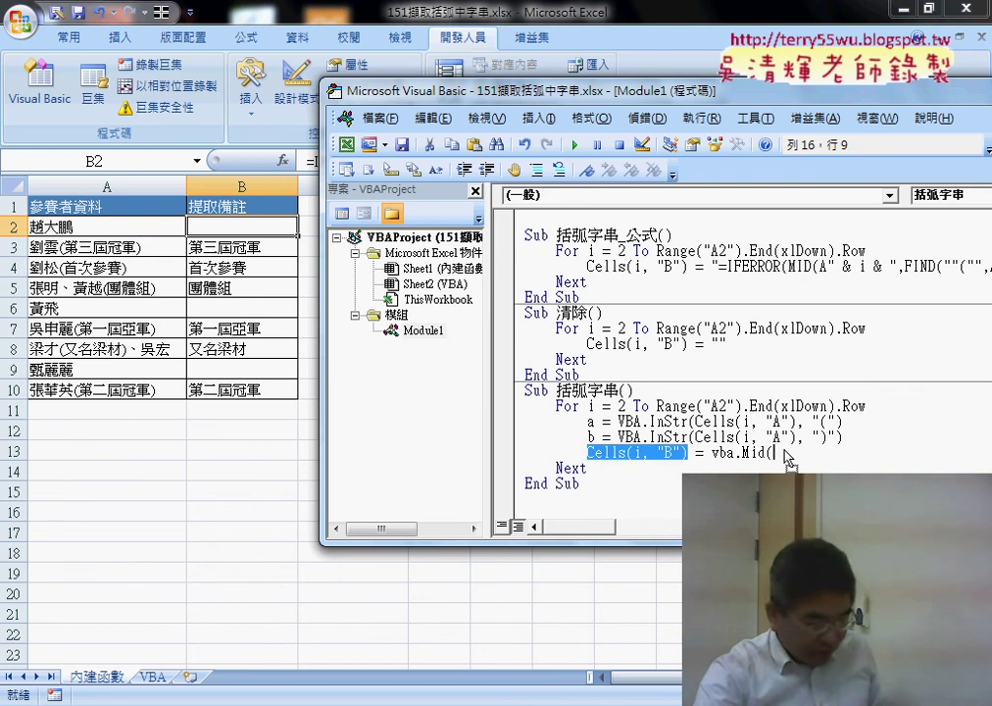
click(774, 453)
key(ctrl+v)
double_click(859, 453)
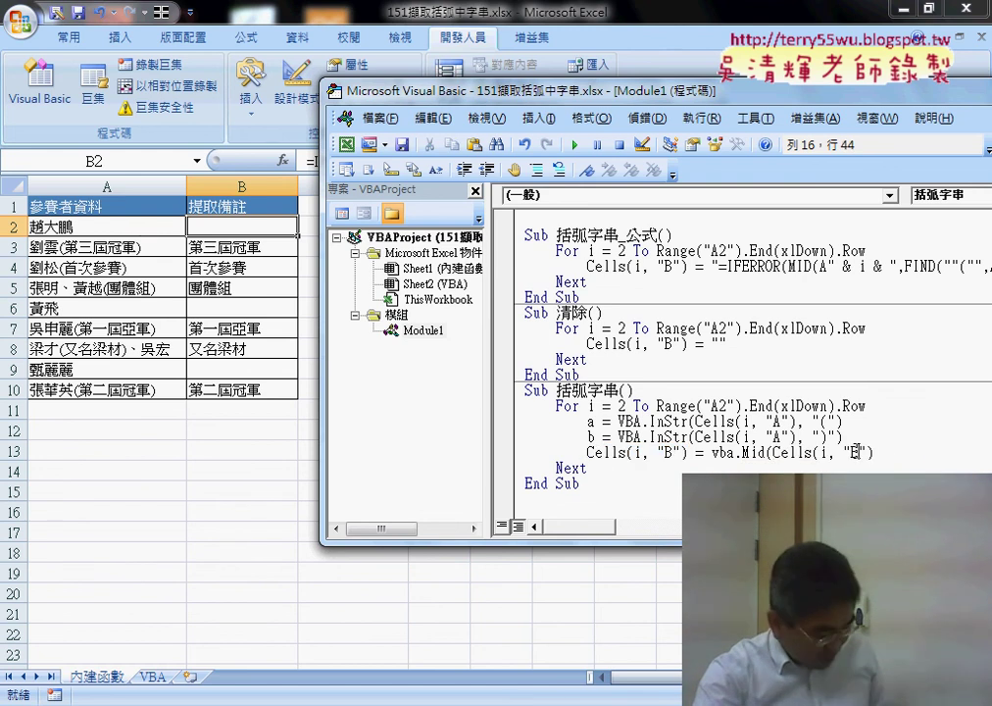
text(A)
click(890, 454)
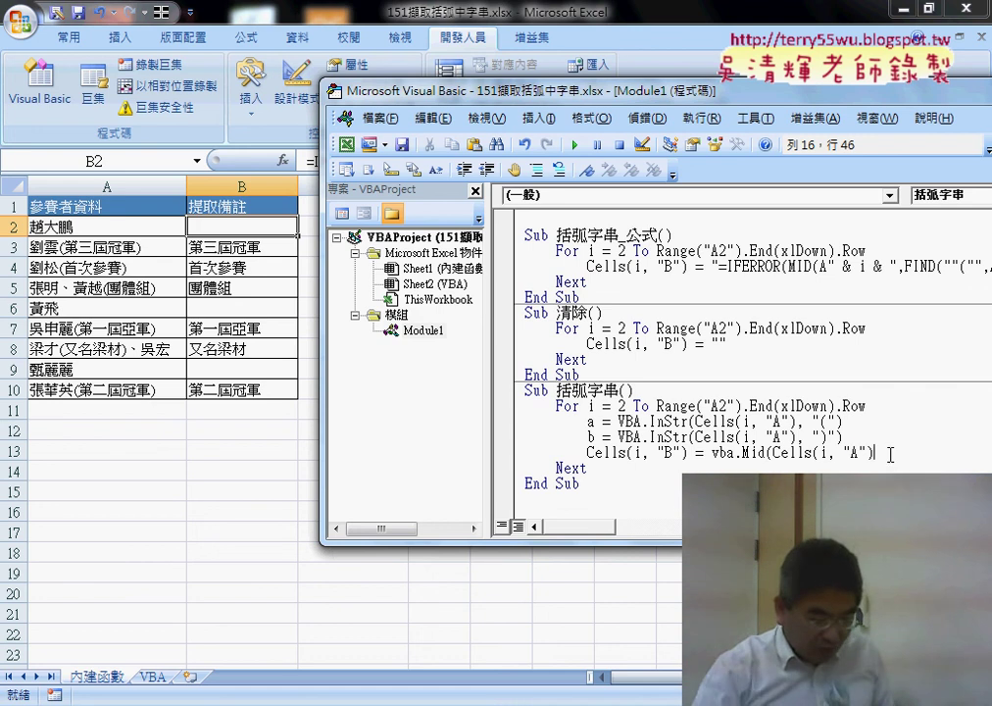
text(,)
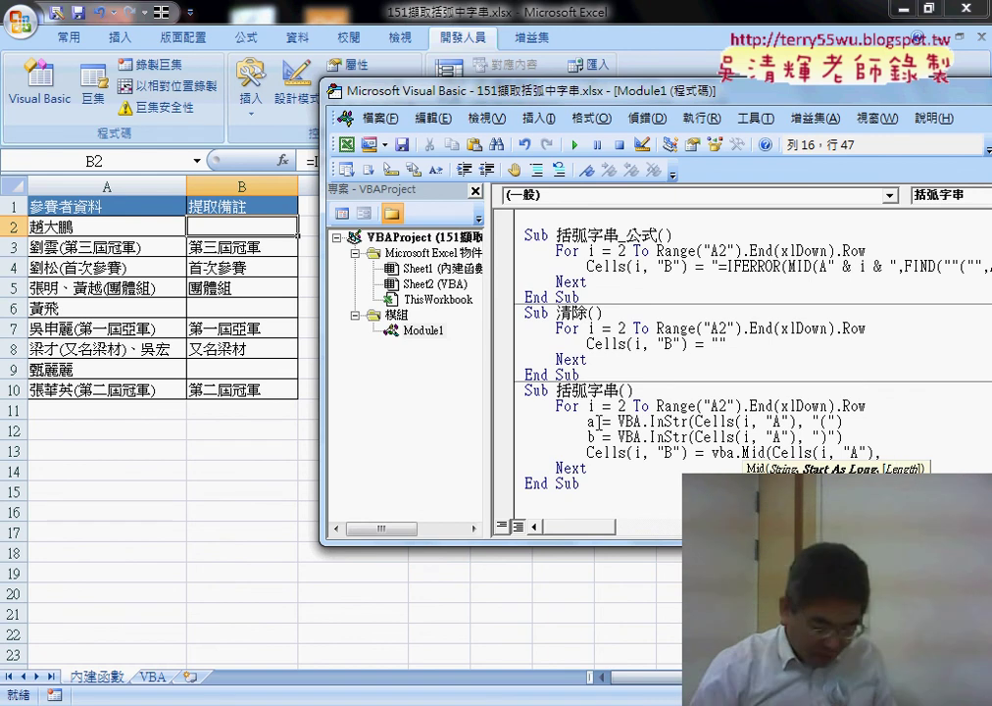
text(a+)
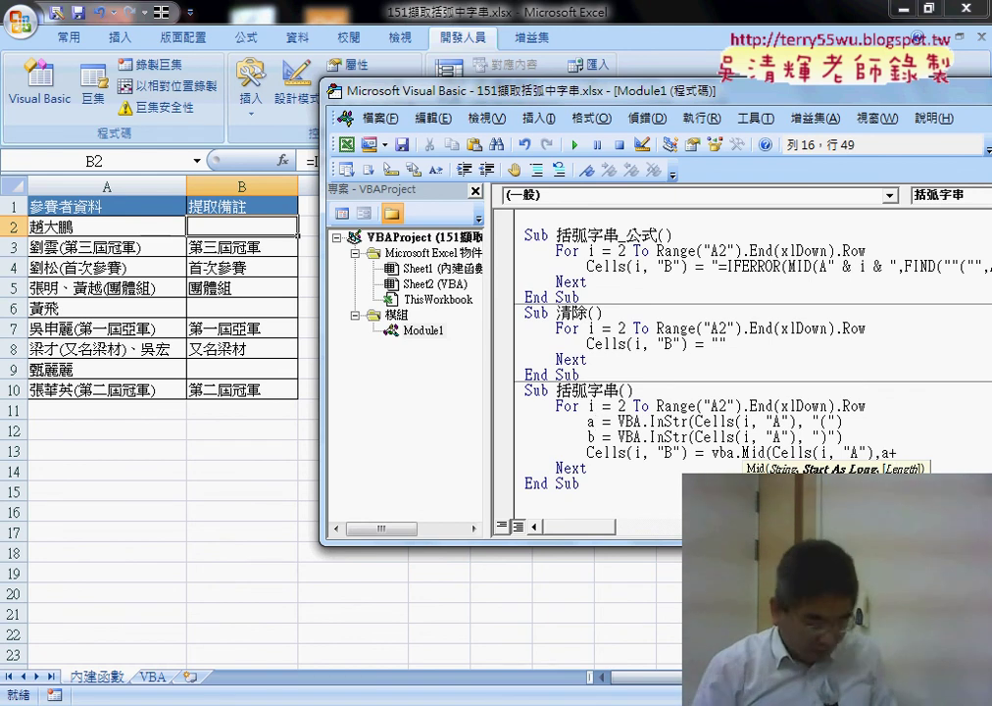
text(1,)
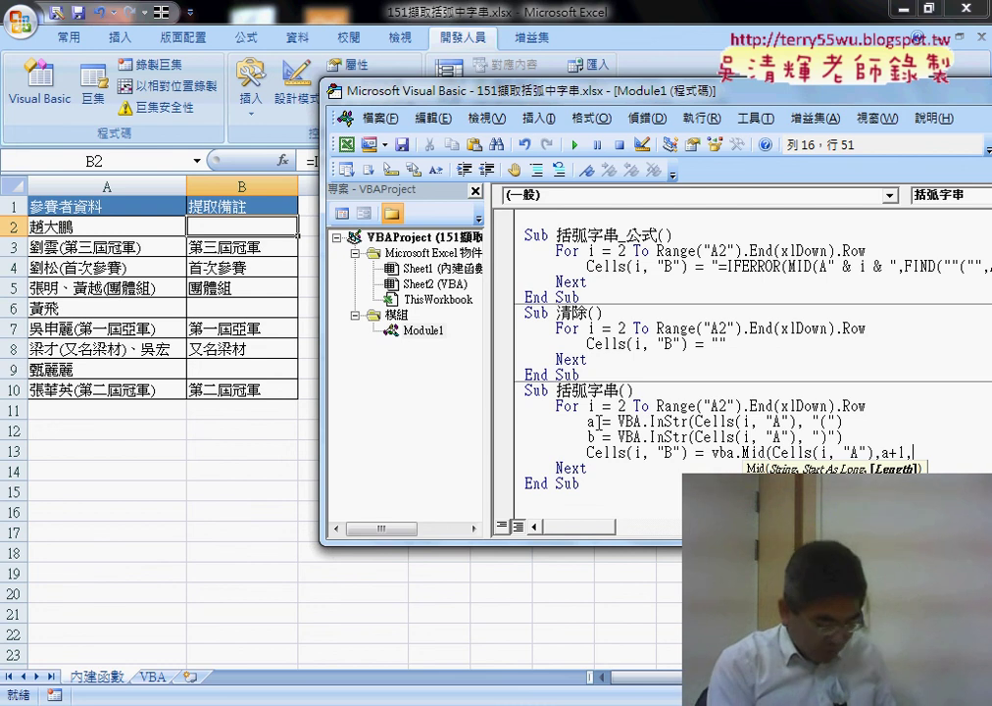
text(b)
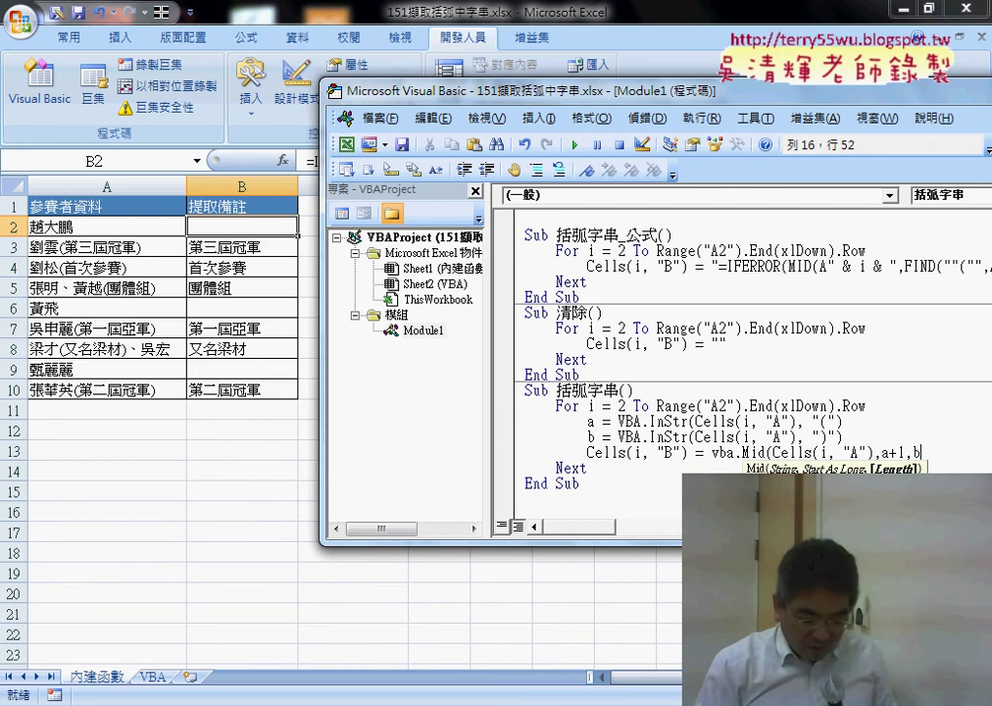
text(-)
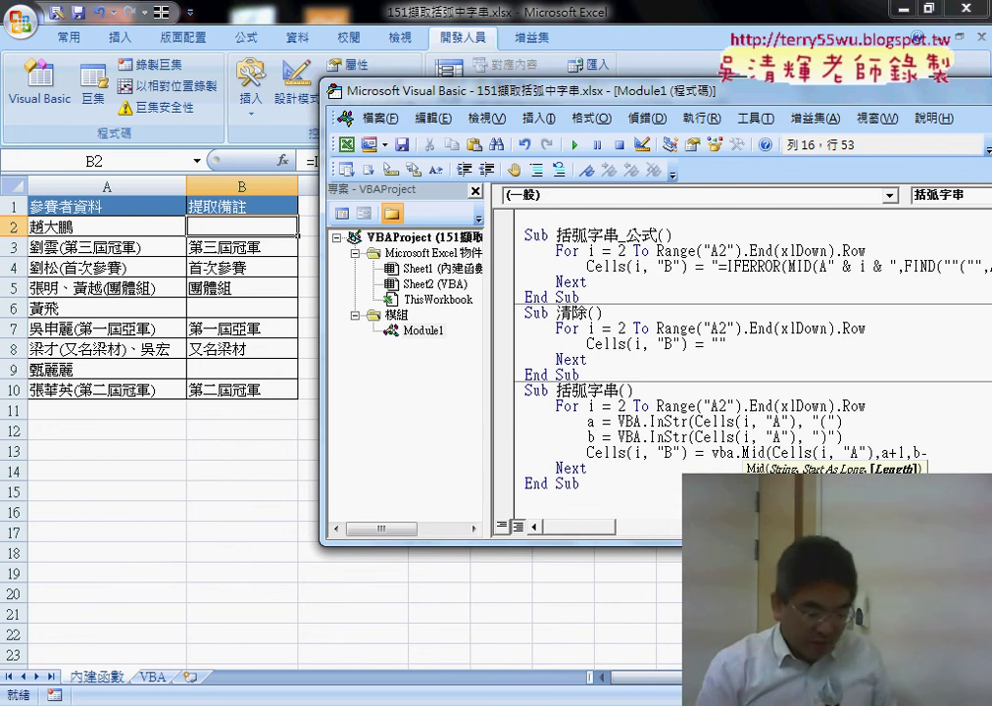
text(a-1)
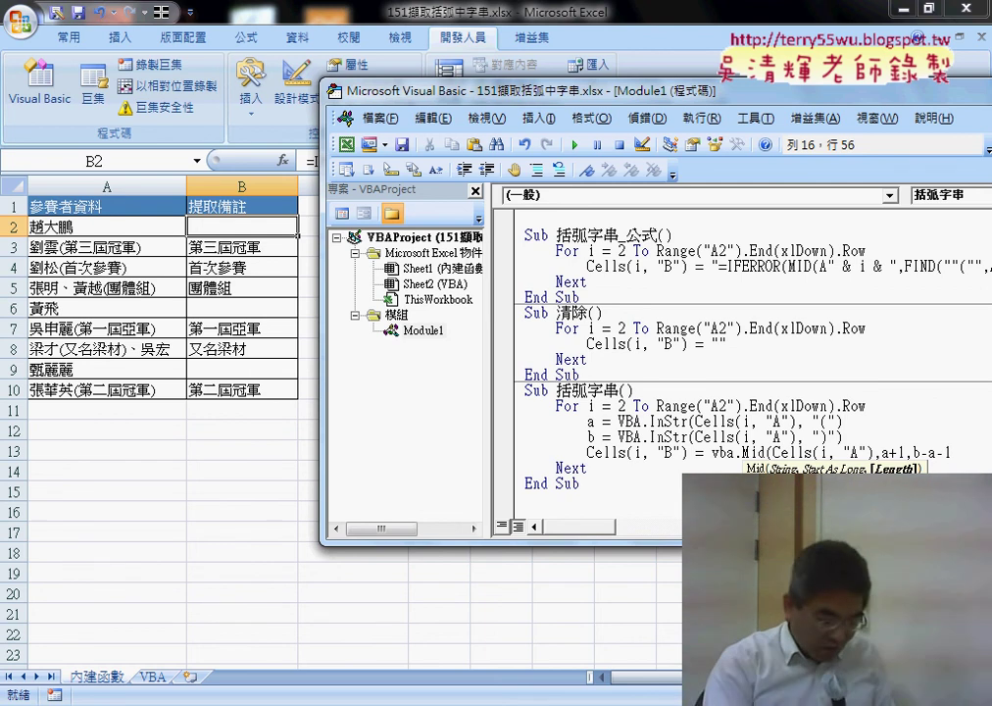
text())
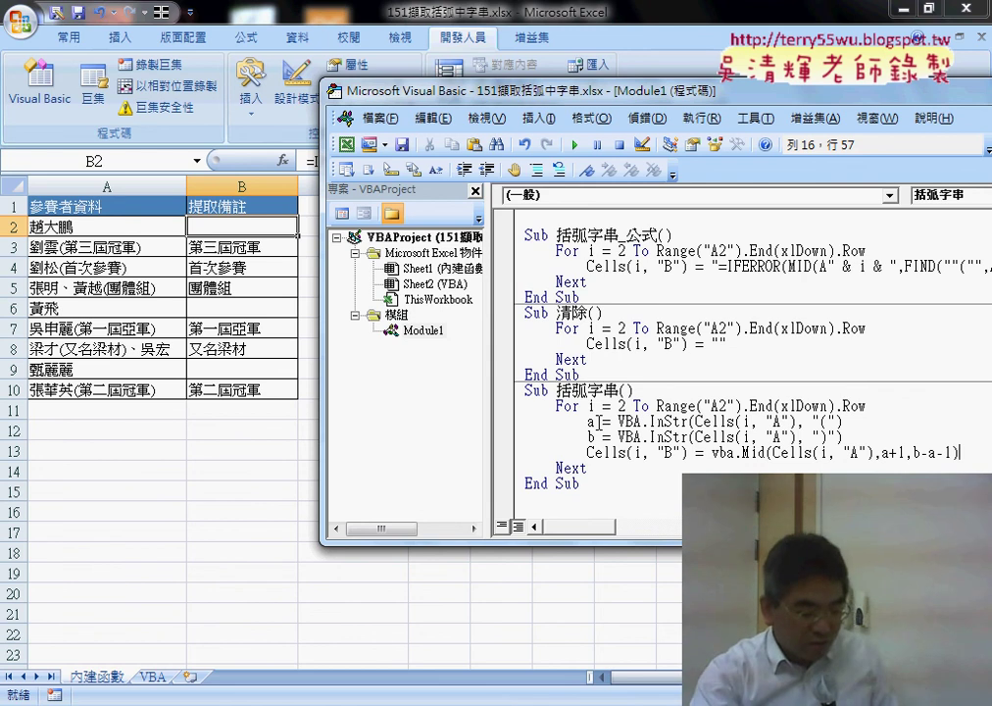
click(680, 497)
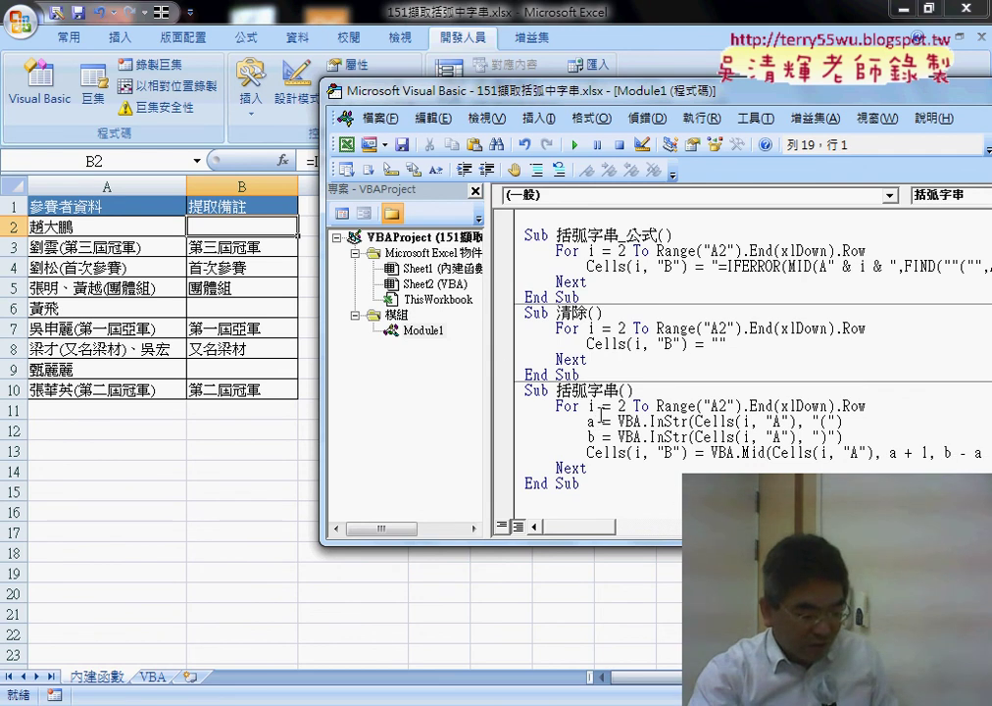
Widen the code pane and highlight the two InStr lines and the Mid expression.
drag(487, 372, 424, 372)
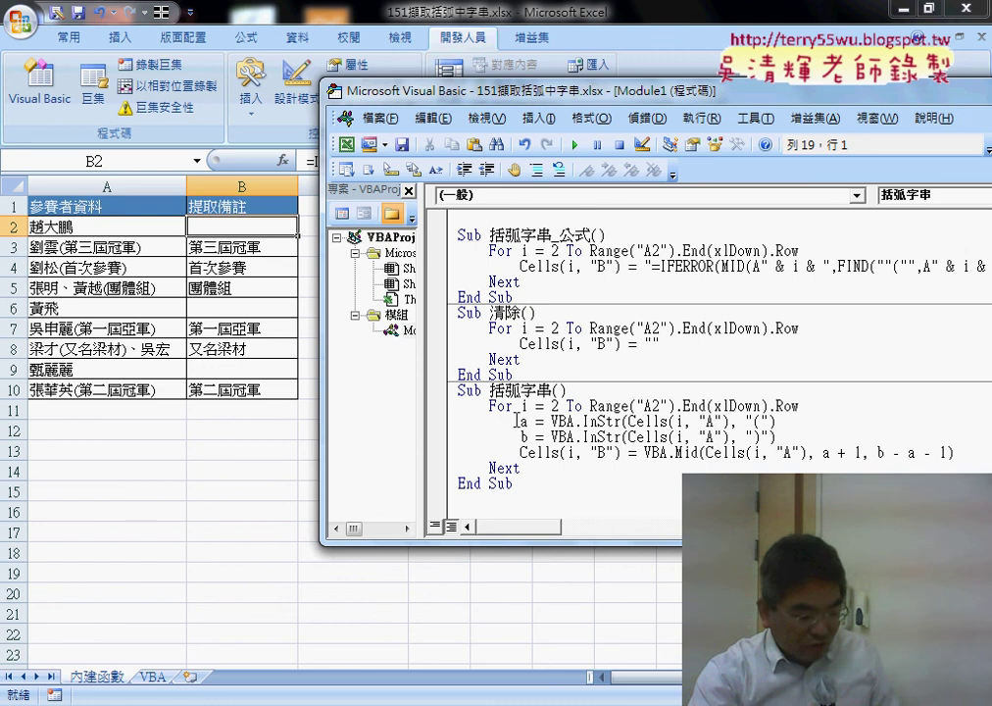
drag(516, 421, 780, 422)
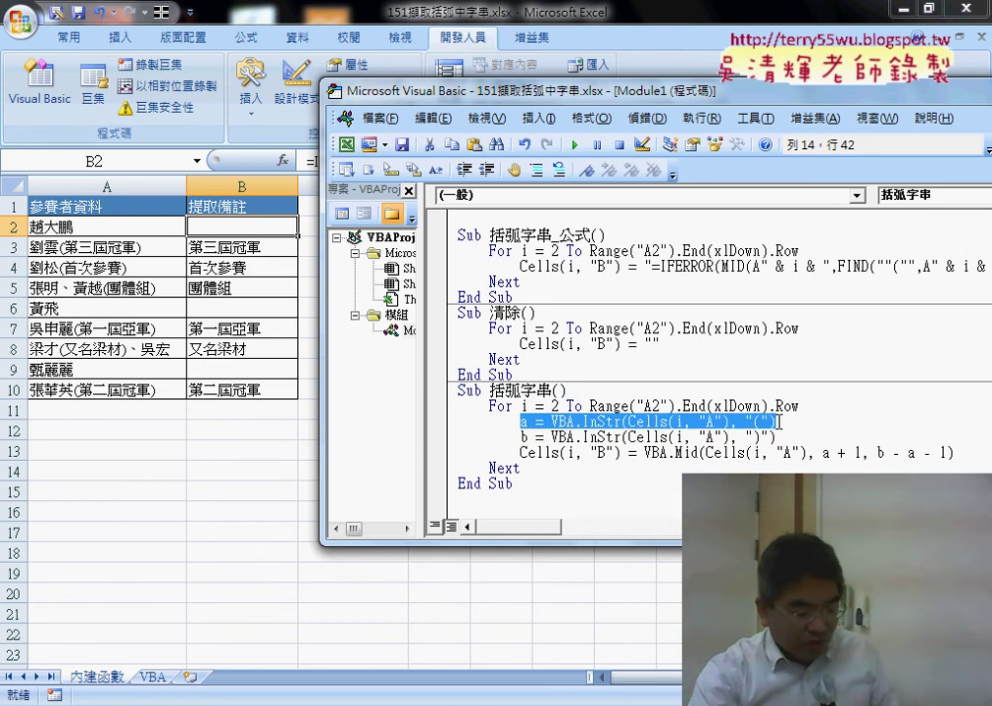
drag(519, 437, 776, 438)
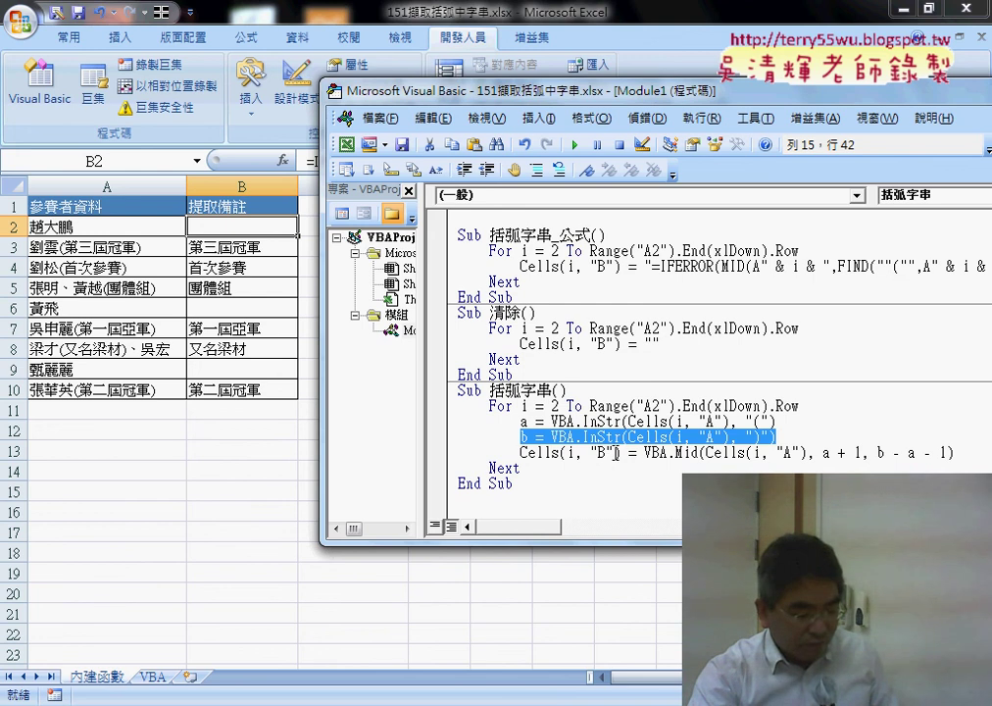
drag(644, 453, 955, 454)
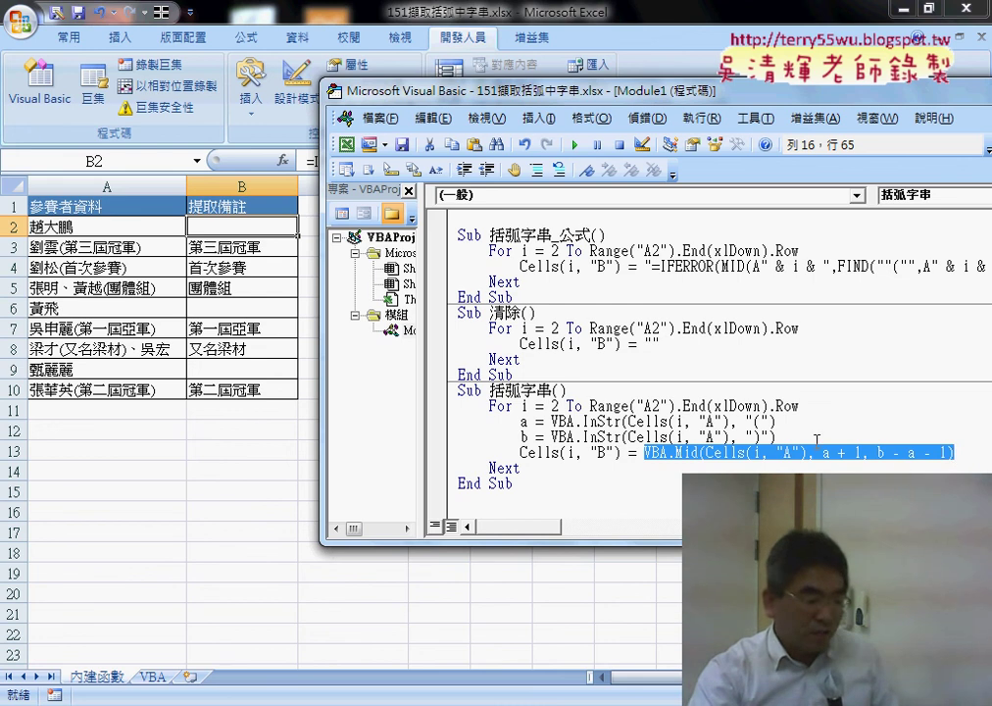
click(631, 435)
Run 清除 then 括弧字串_公式, switch to the VBA sheet, and return to the editor.
click(589, 344)
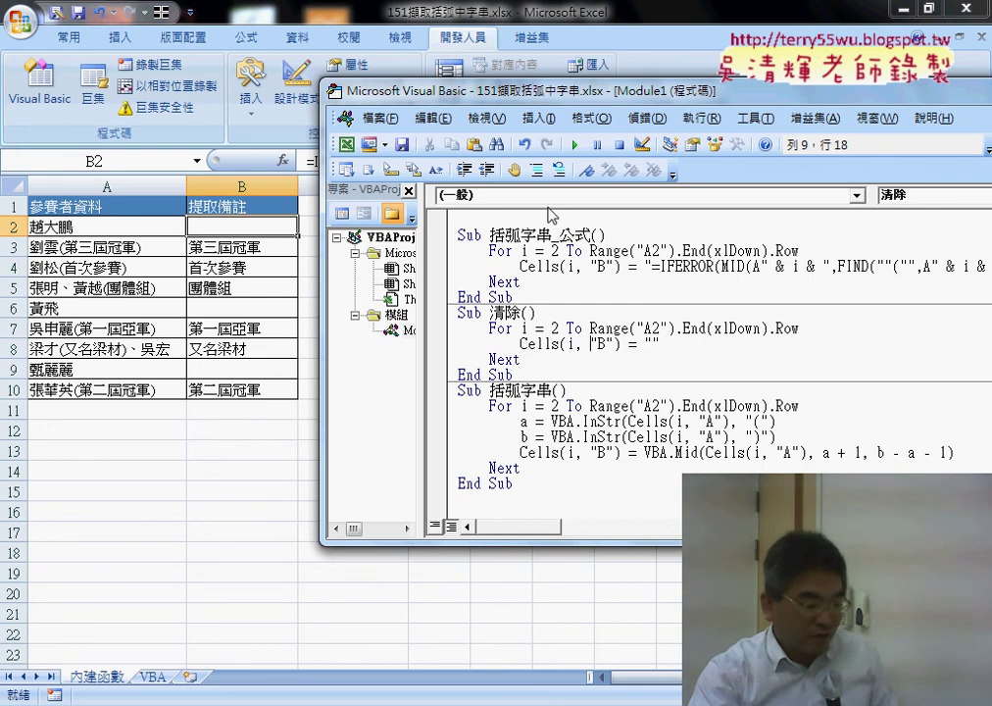
click(575, 144)
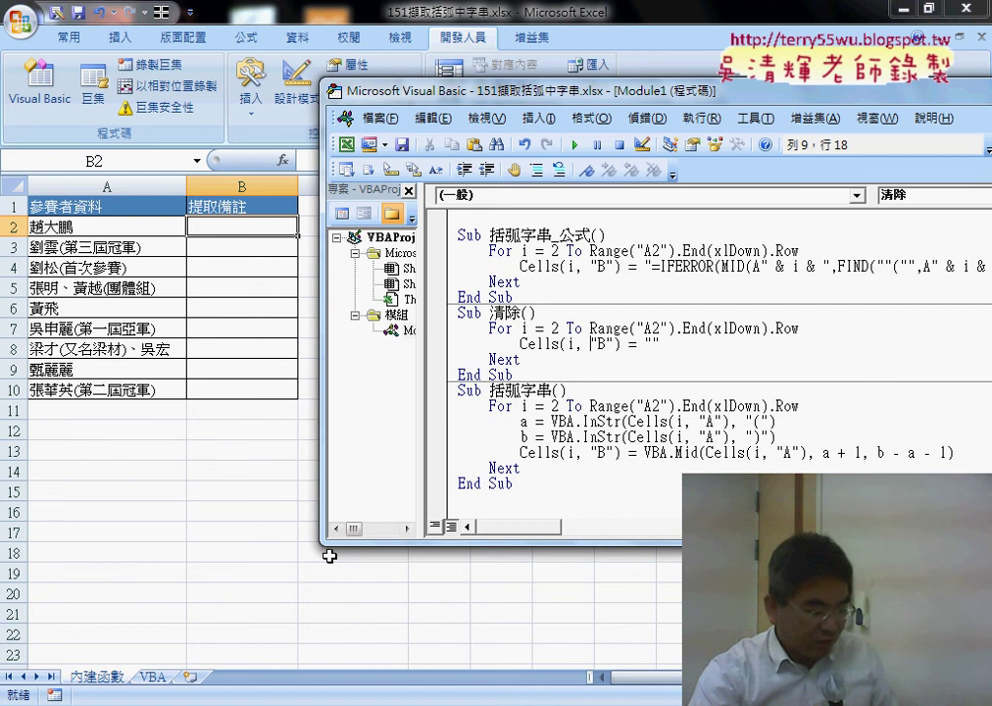
click(566, 265)
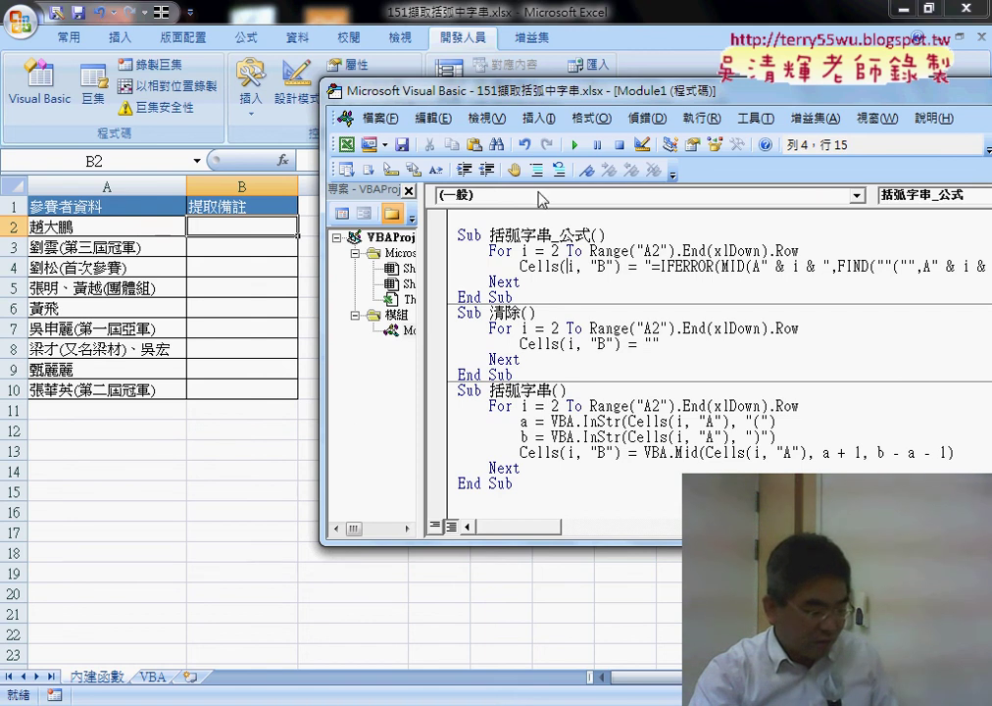
click(575, 144)
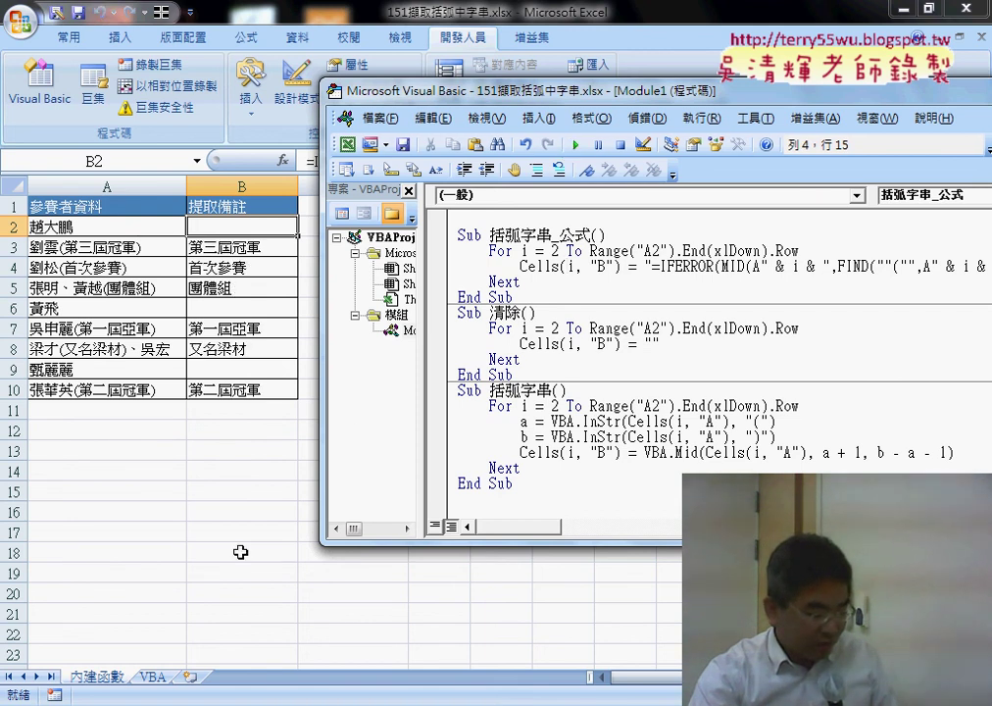
click(152, 677)
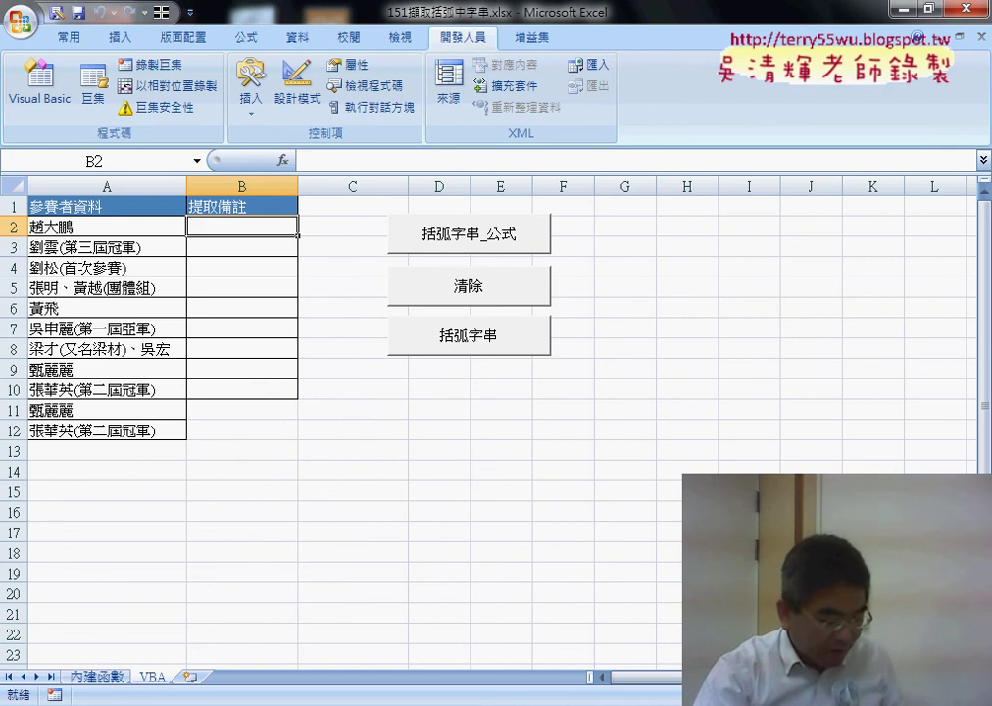
key(alt+F11)
click(628, 452)
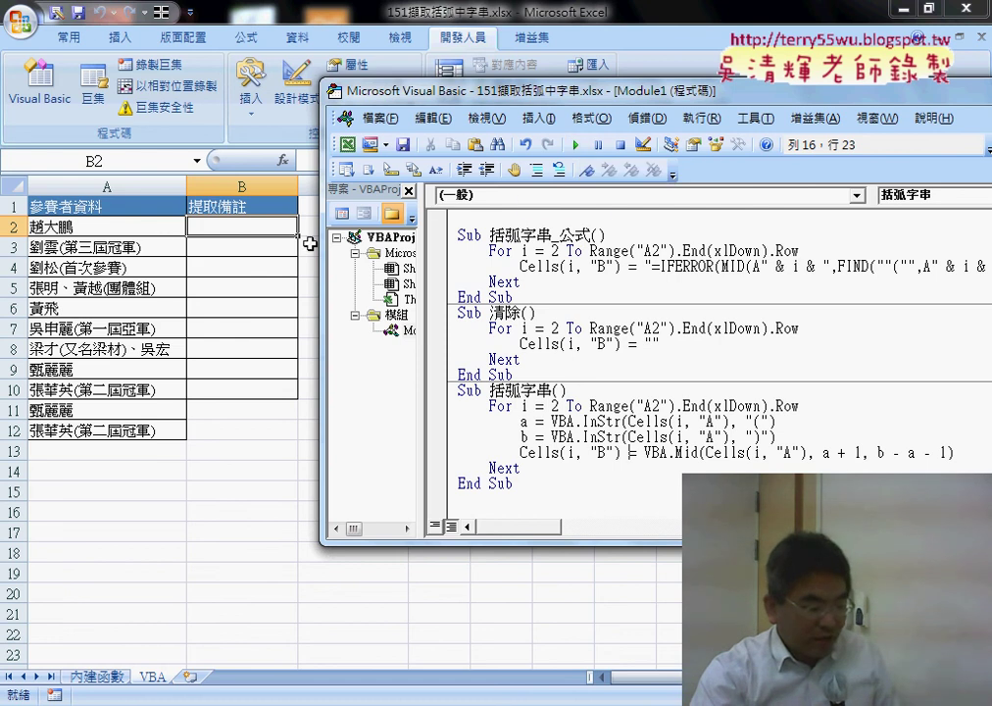
Run 括弧字串, debug its failing Mid line's a + 1 and b - a - 1, then add a line after b = InStr.
click(575, 147)
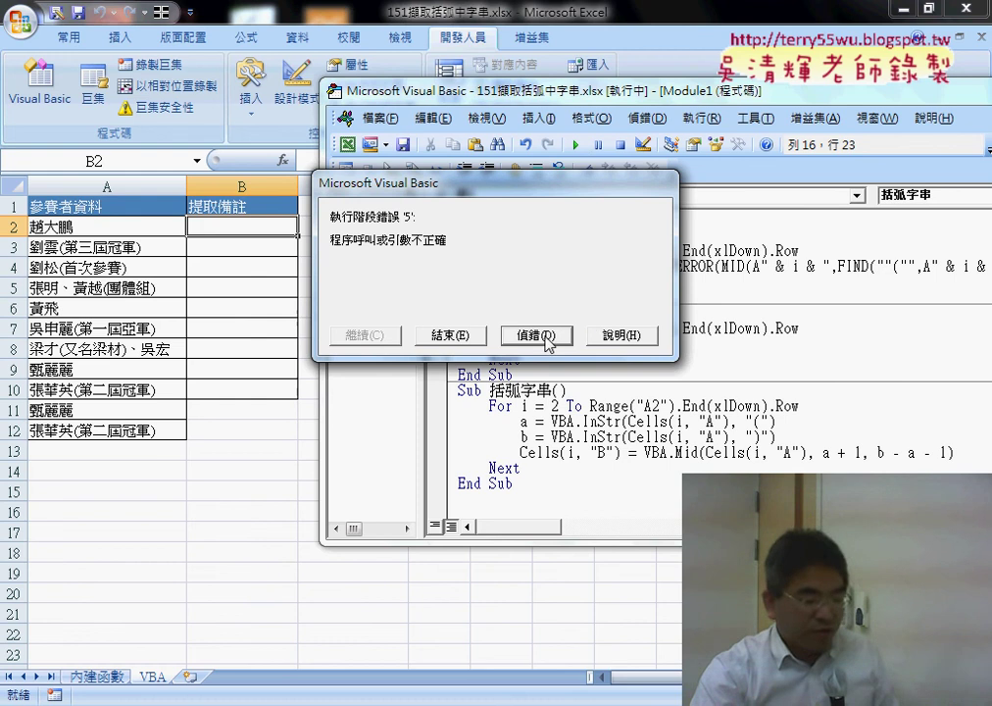
click(539, 334)
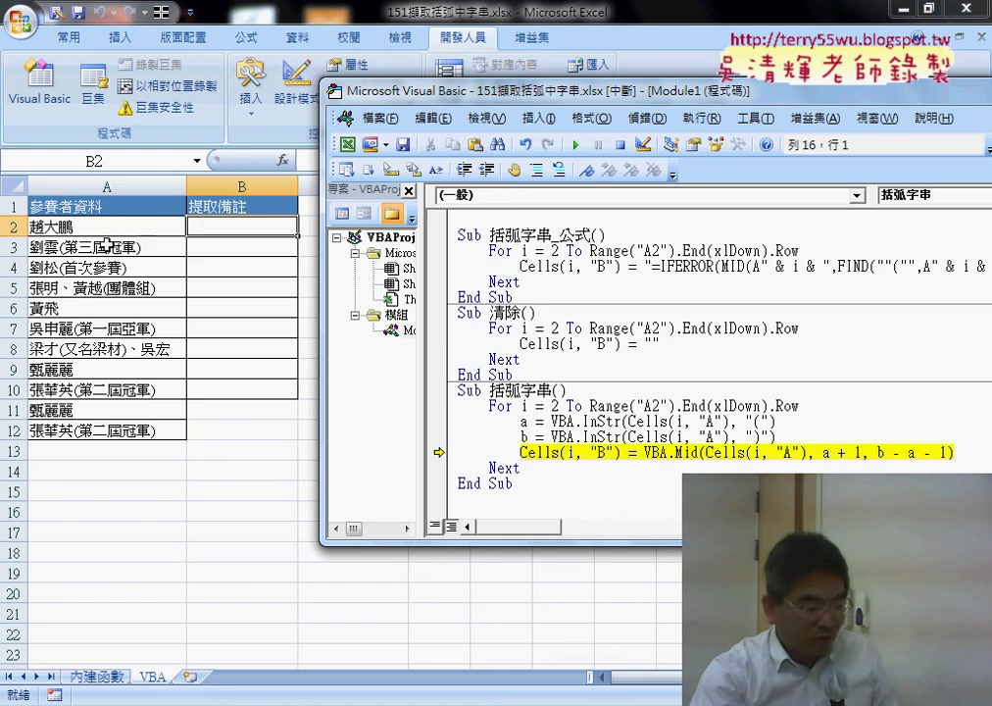
mouse_move(524, 423)
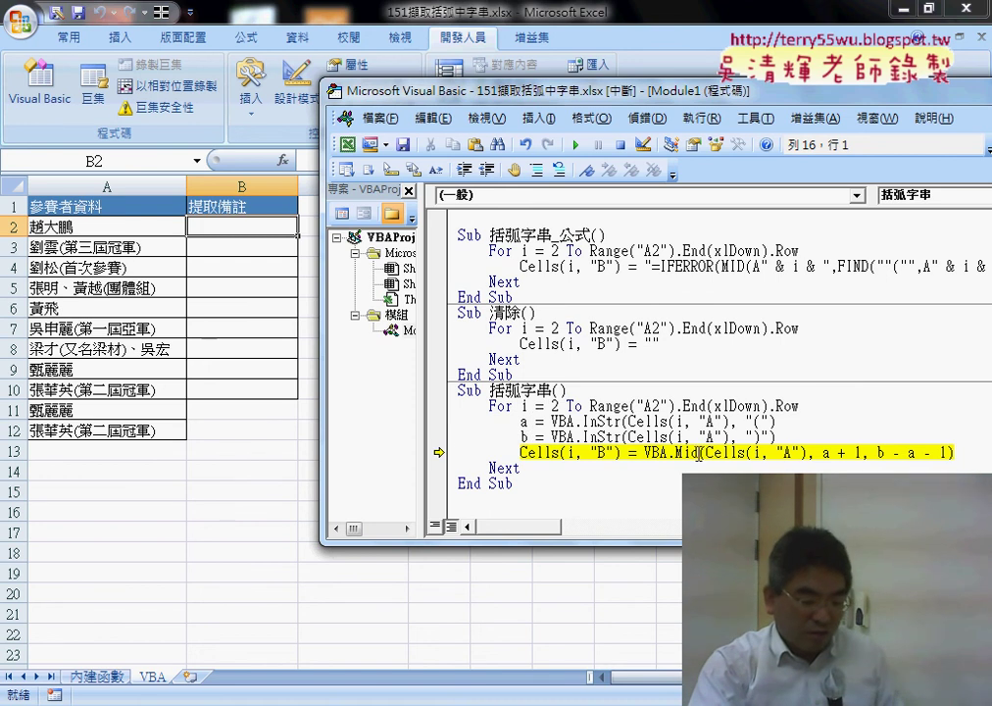
mouse_move(827, 454)
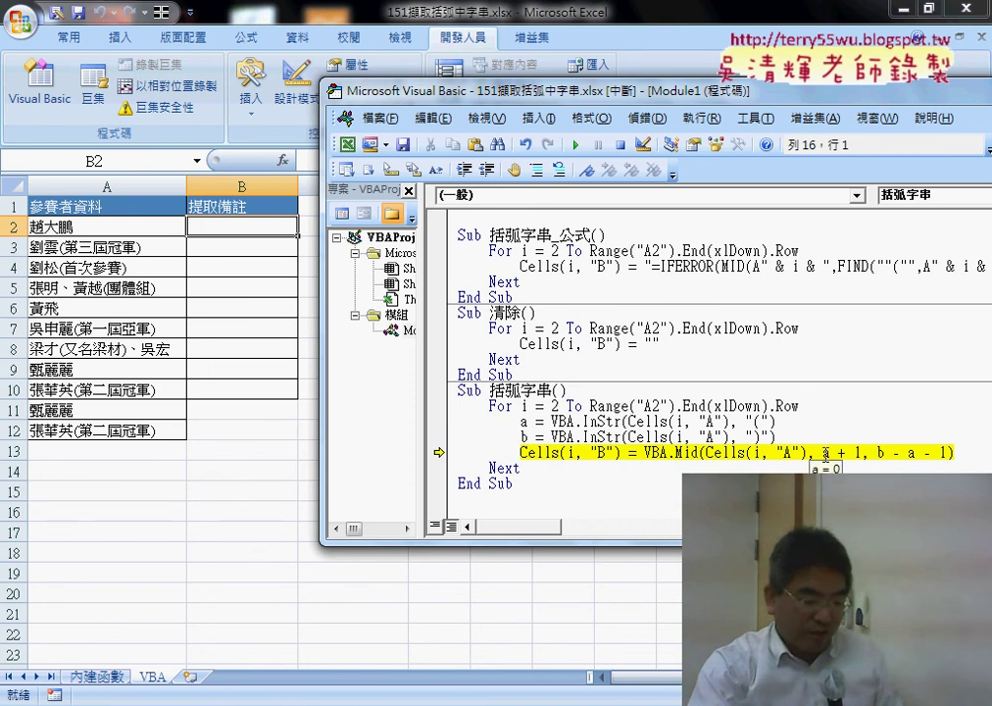
drag(861, 452, 821, 452)
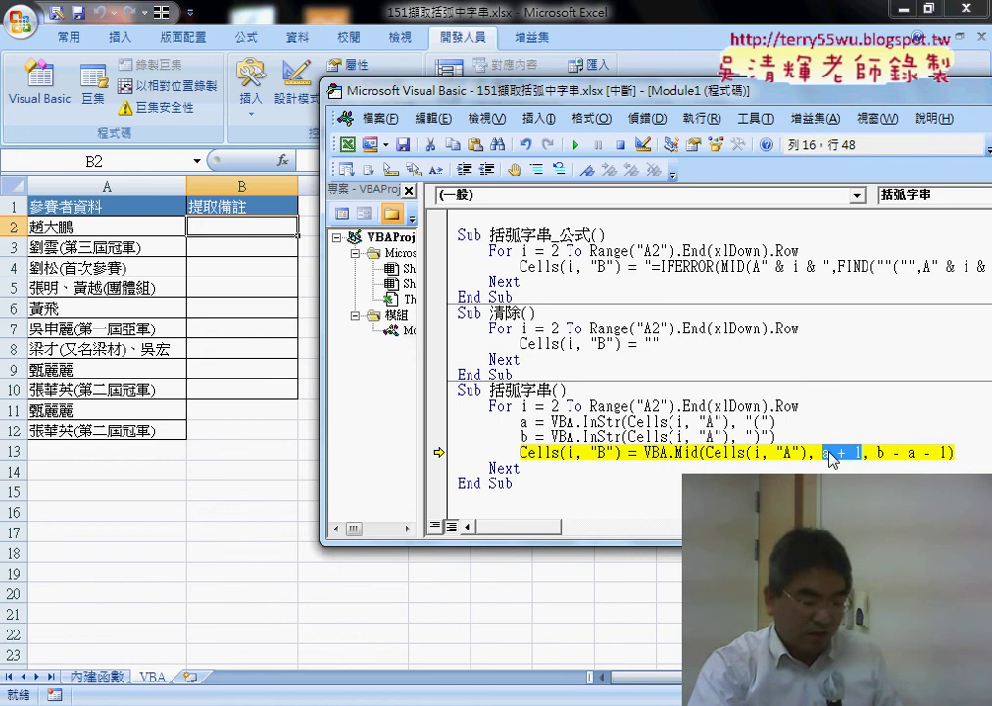
mouse_move(831, 459)
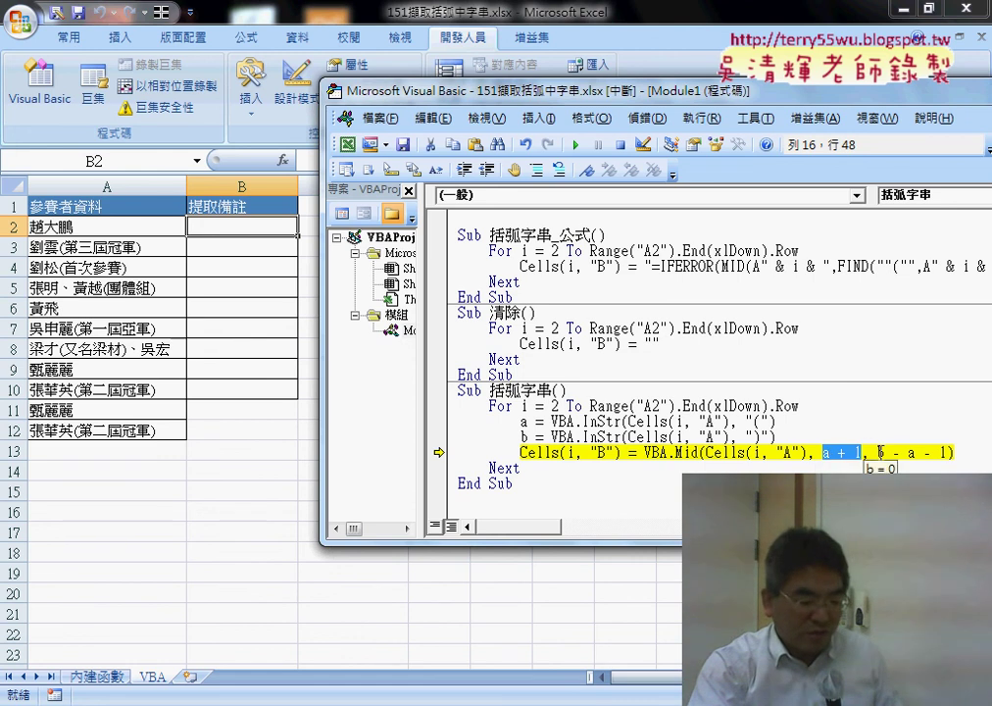
drag(947, 453, 876, 453)
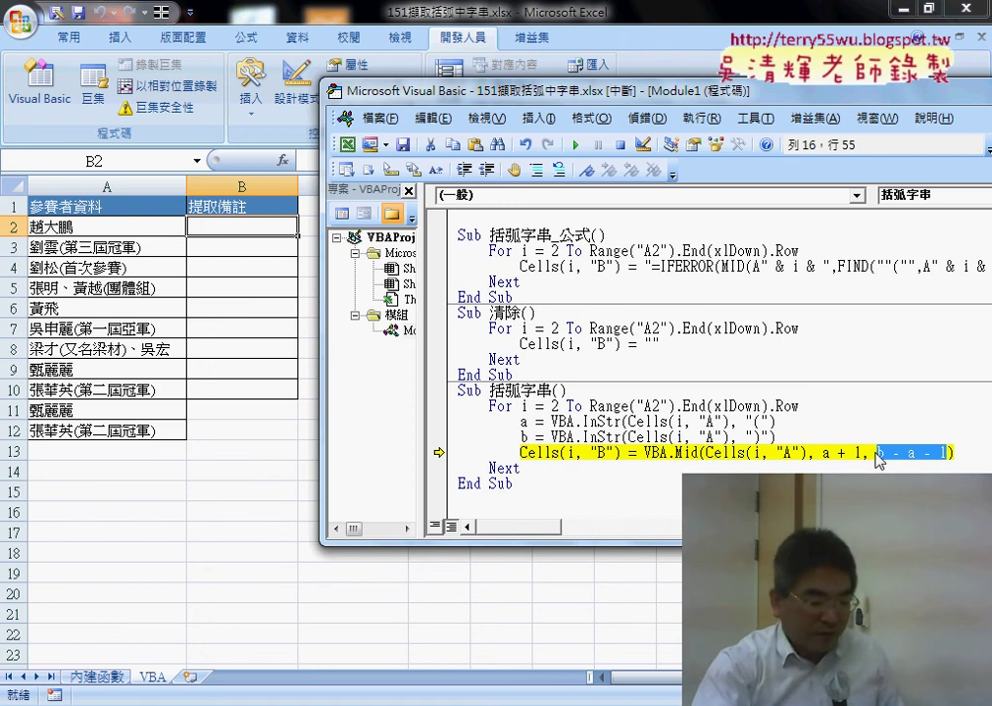
click(795, 439)
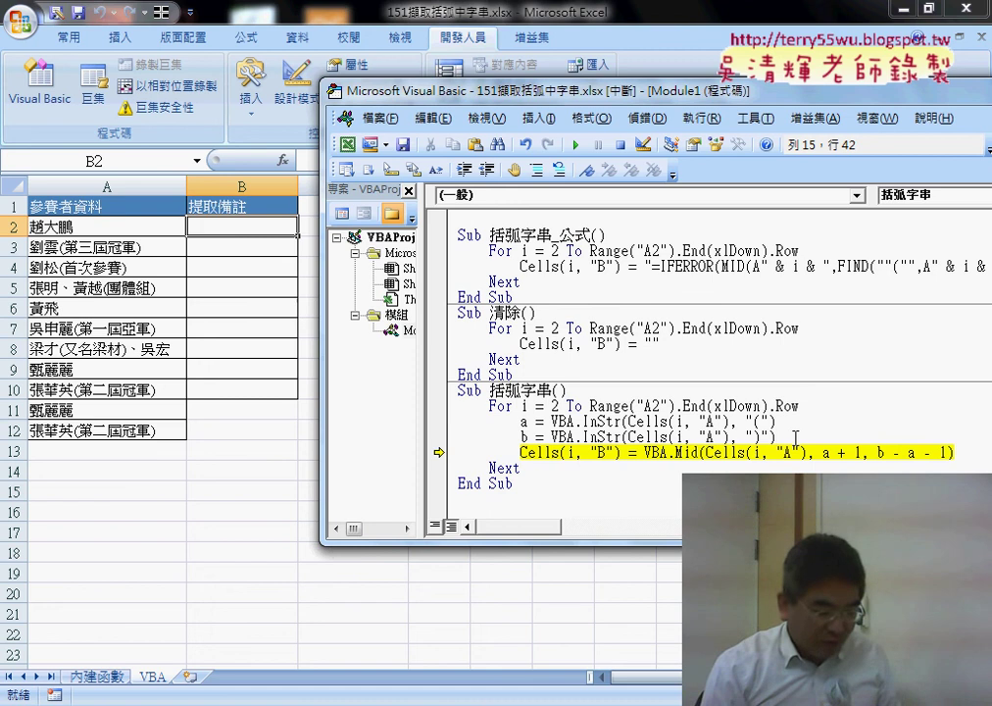
key(Return)
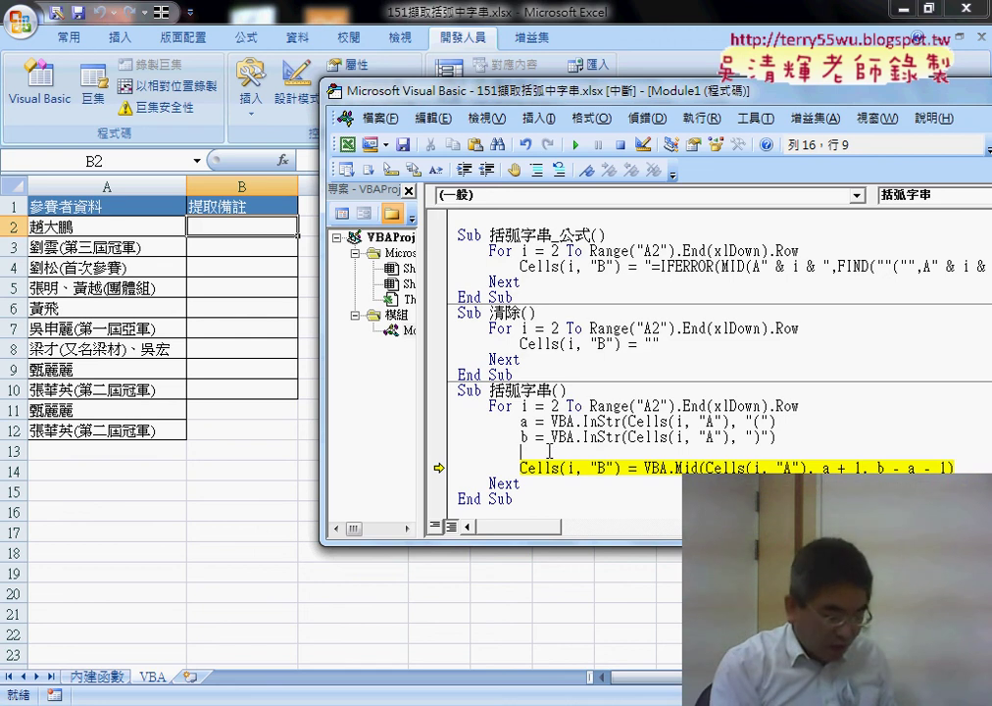
Type an If a = 0 Then line with a matching End If below it.
text(i)
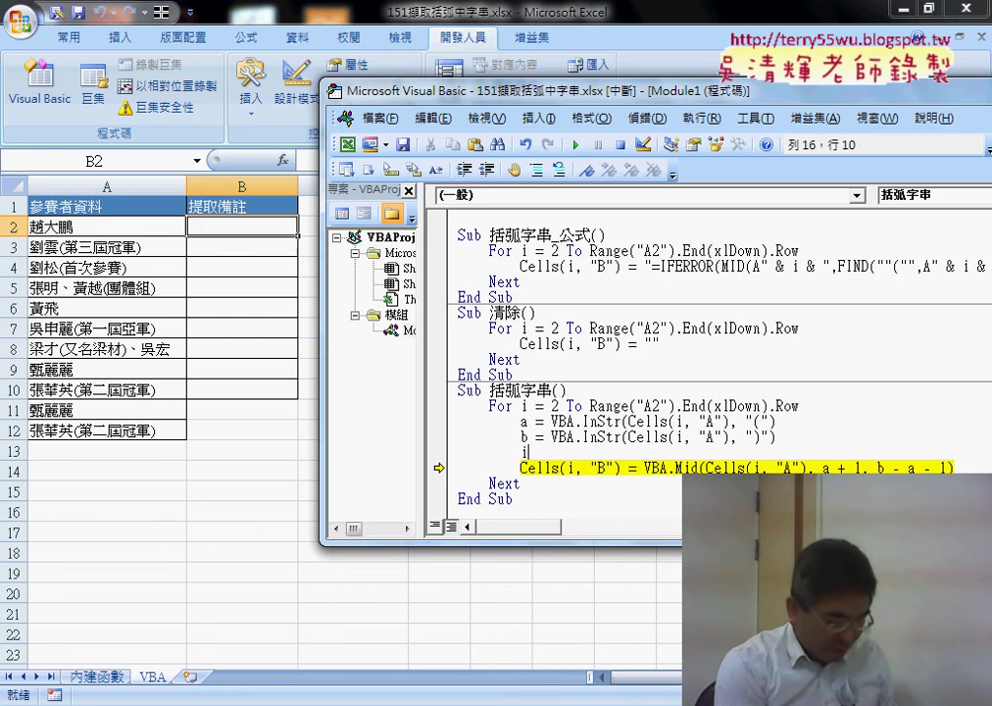
text(f )
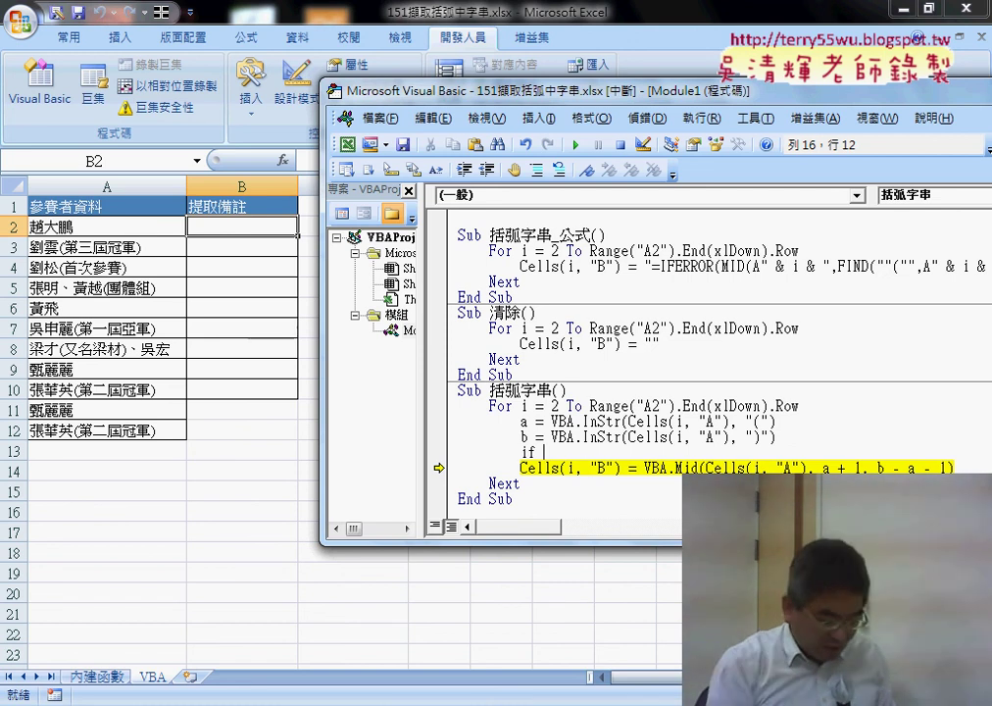
text(a=)
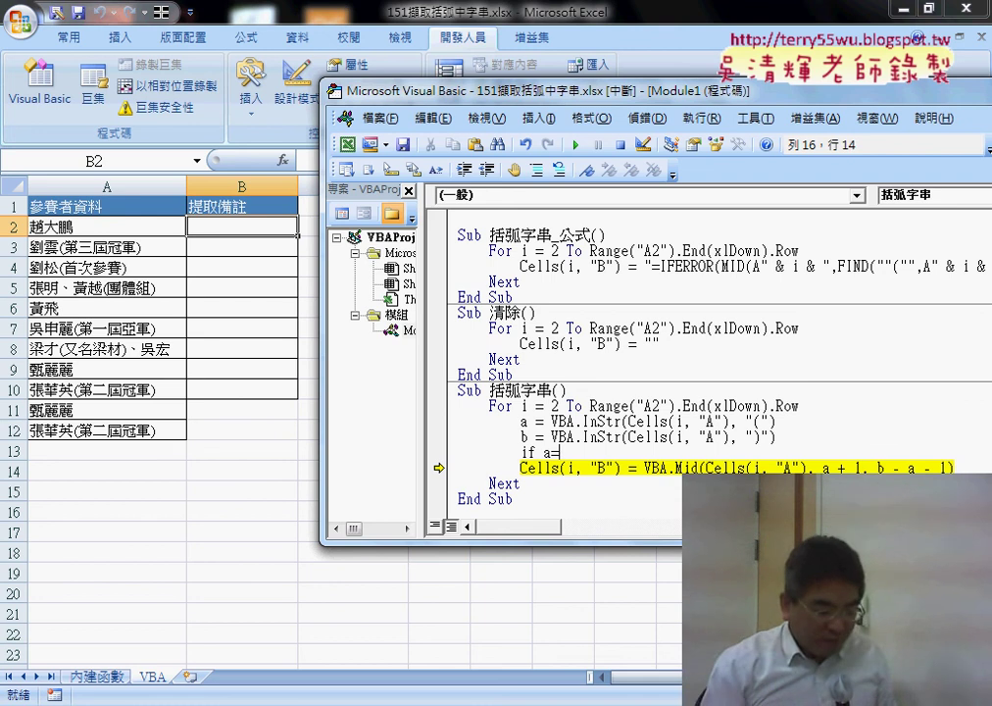
text(0)
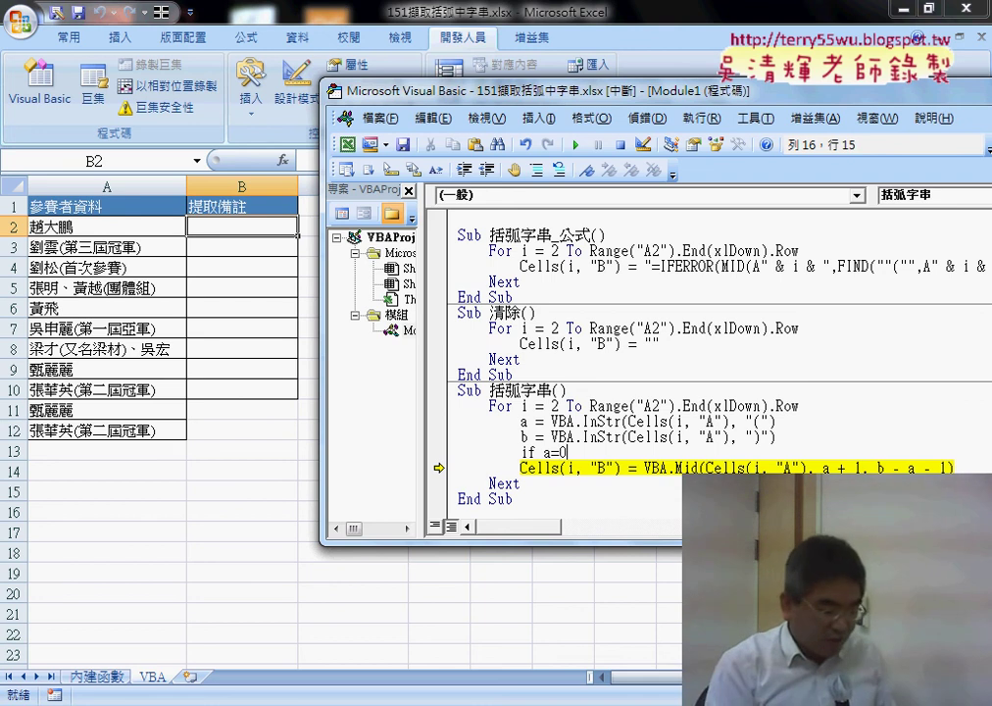
text( t)
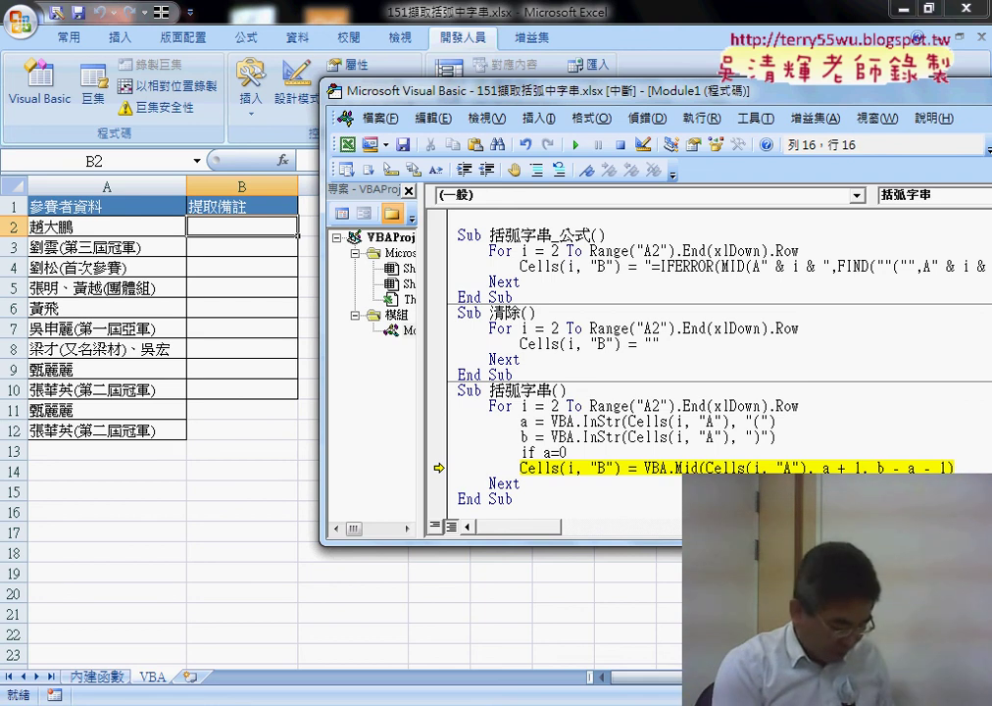
text(h)
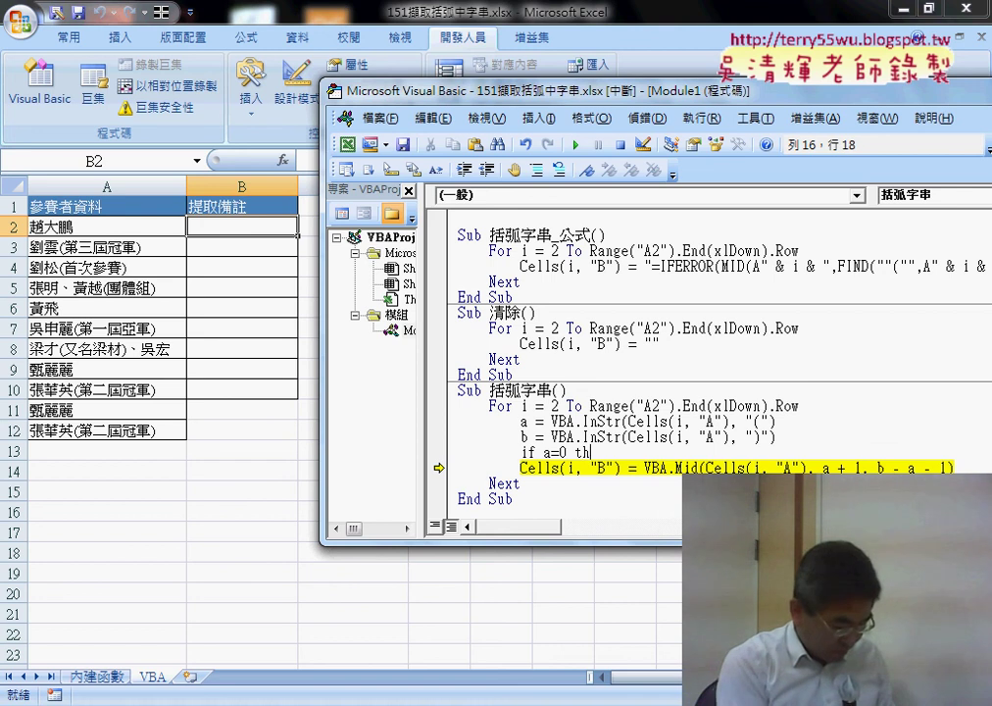
text(ne)
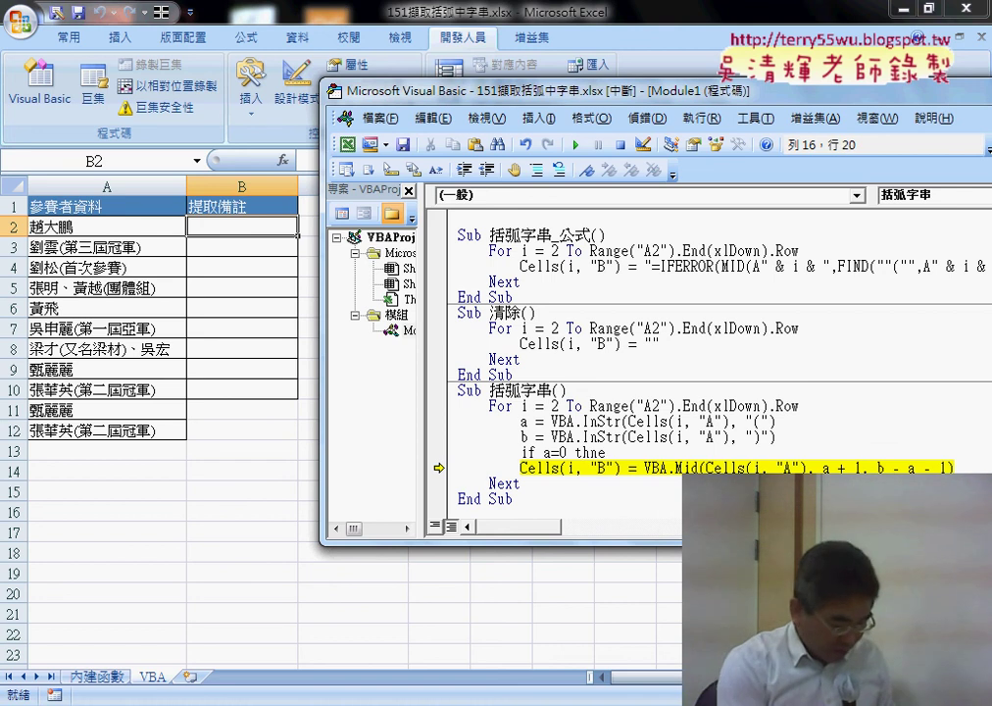
key(BackSpace)
key(BackSpace)
text(e)
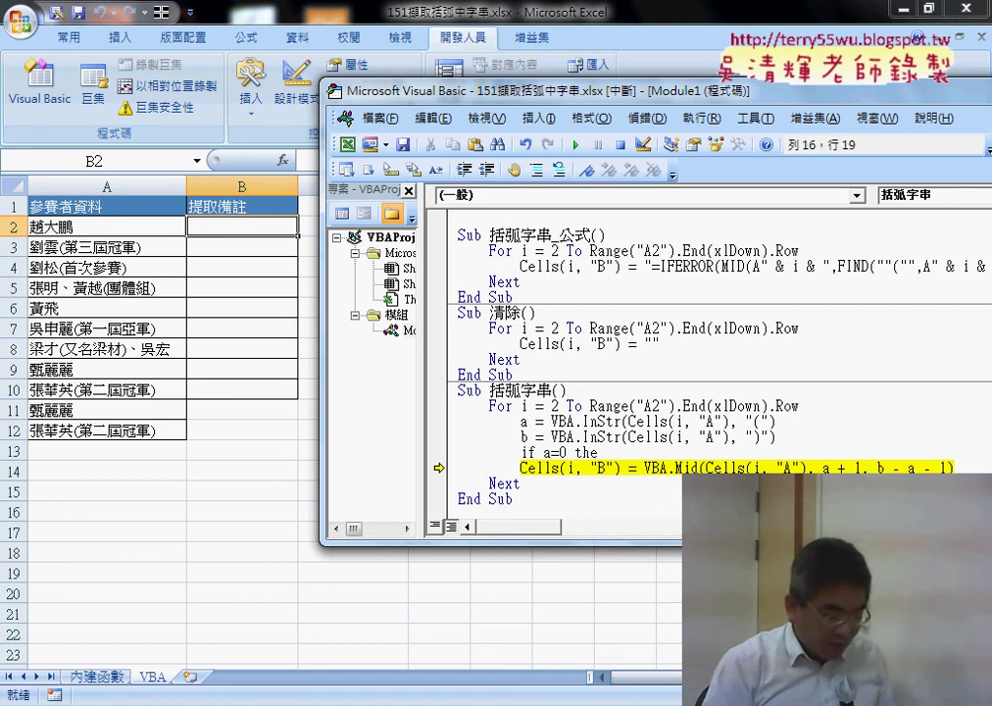
key(Down)
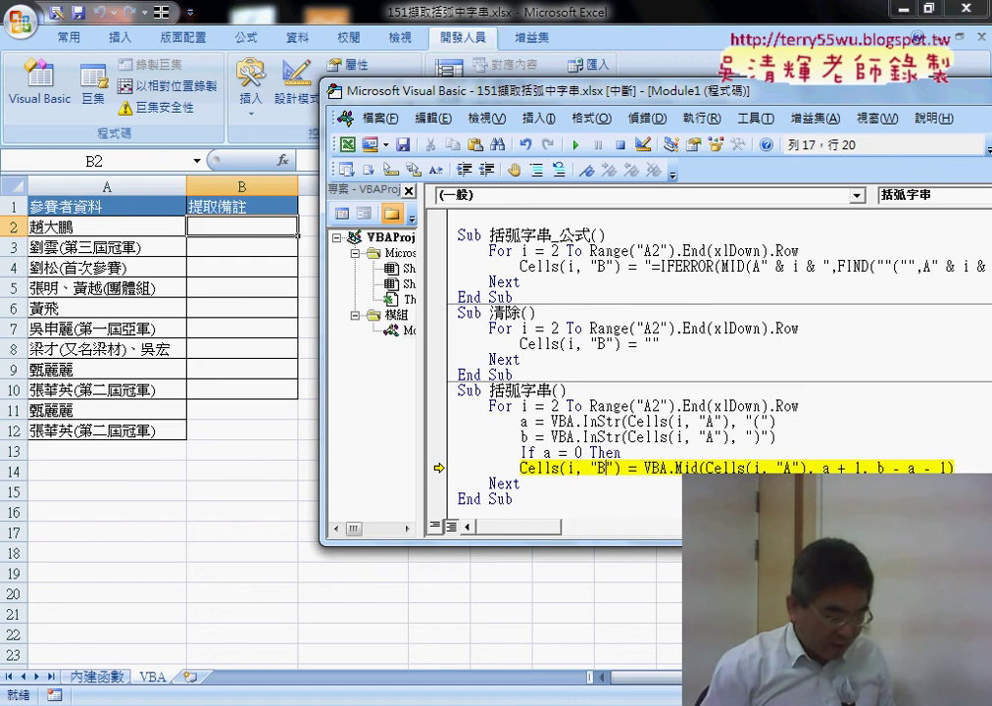
key(End)
key(Return)
key(Return)
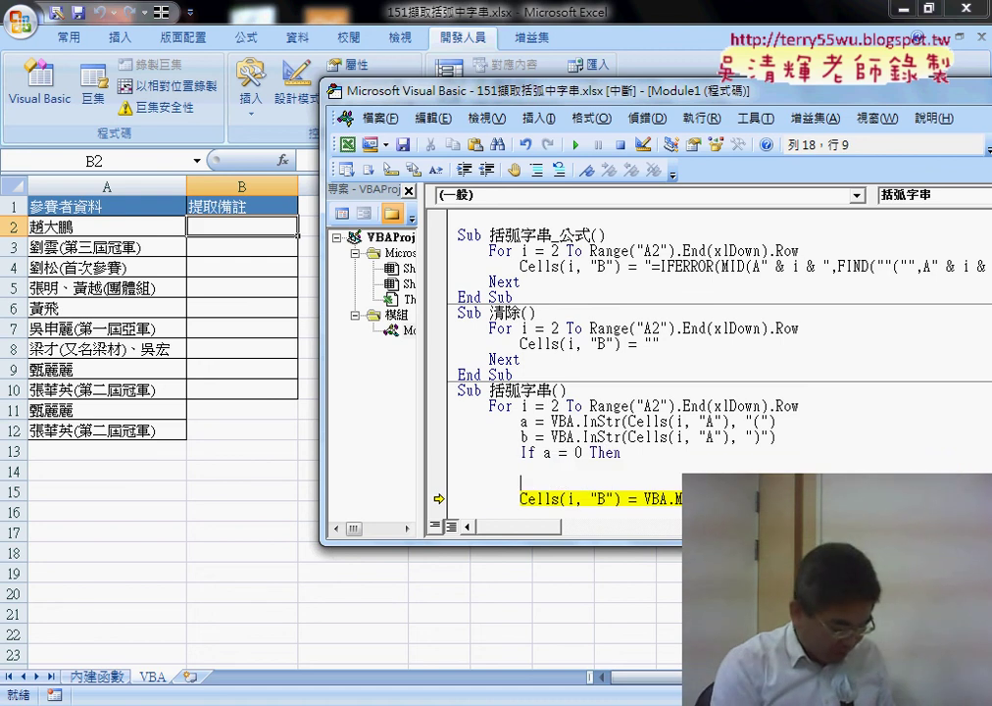
text(end )
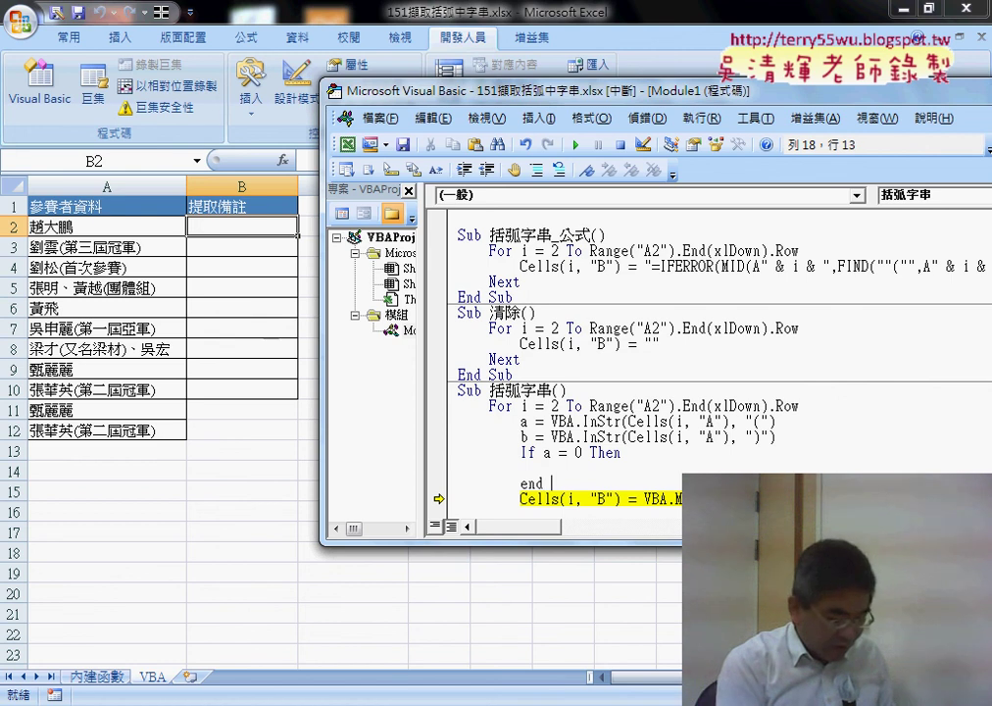
text(if)
key(Up)
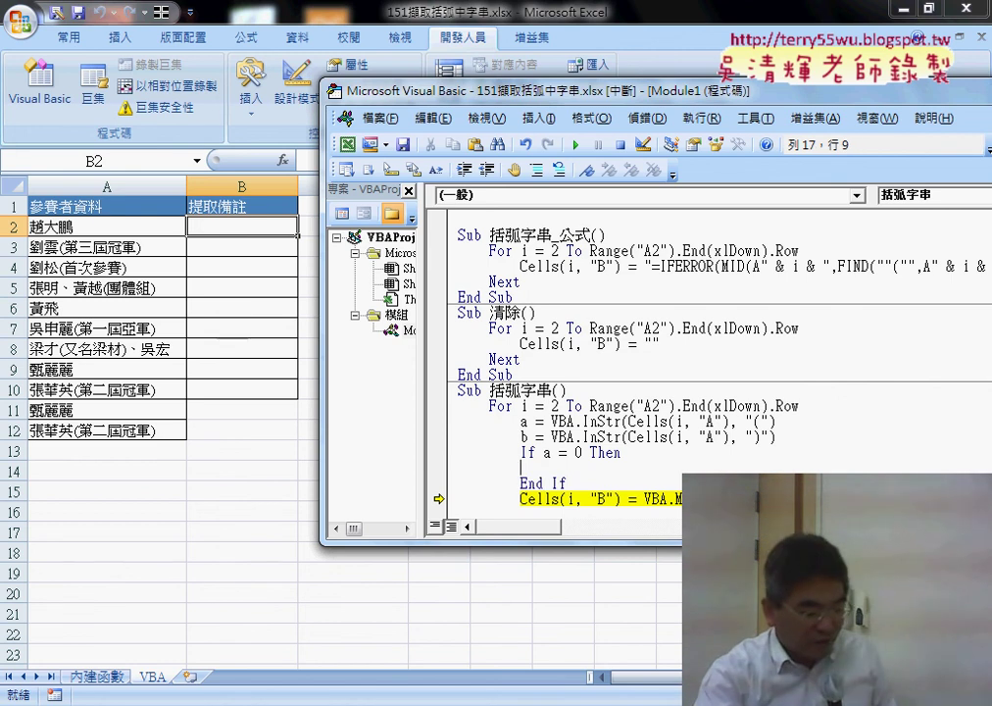
Move the Cells line into the If block, indent it, and change the condition to a <> 0.
click(454, 501)
drag(473, 493, 461, 451)
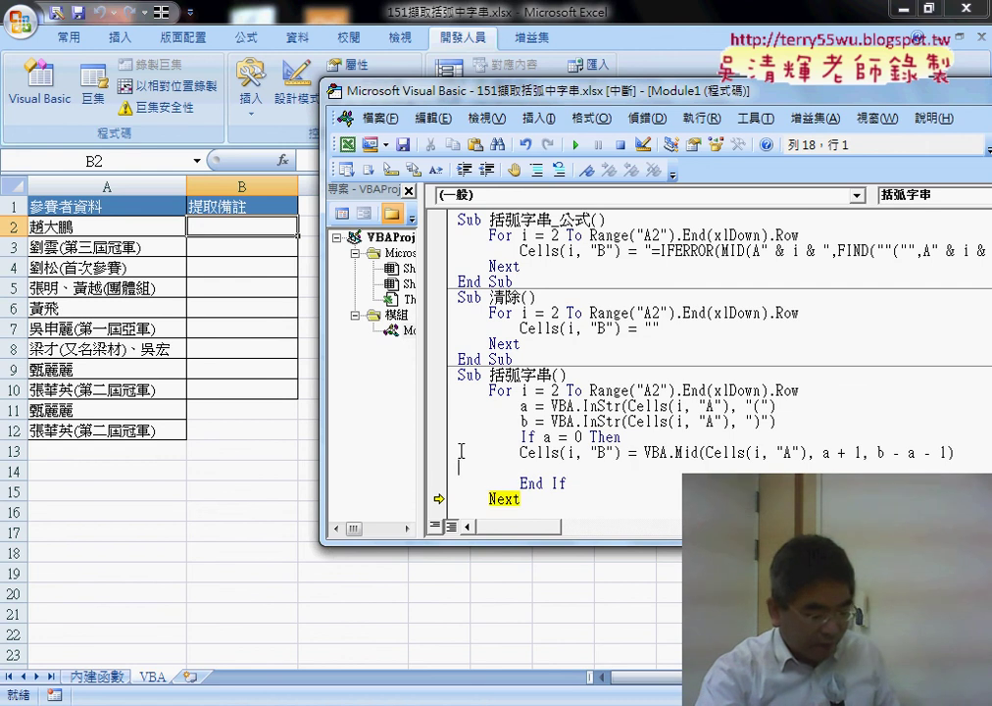
click(439, 468)
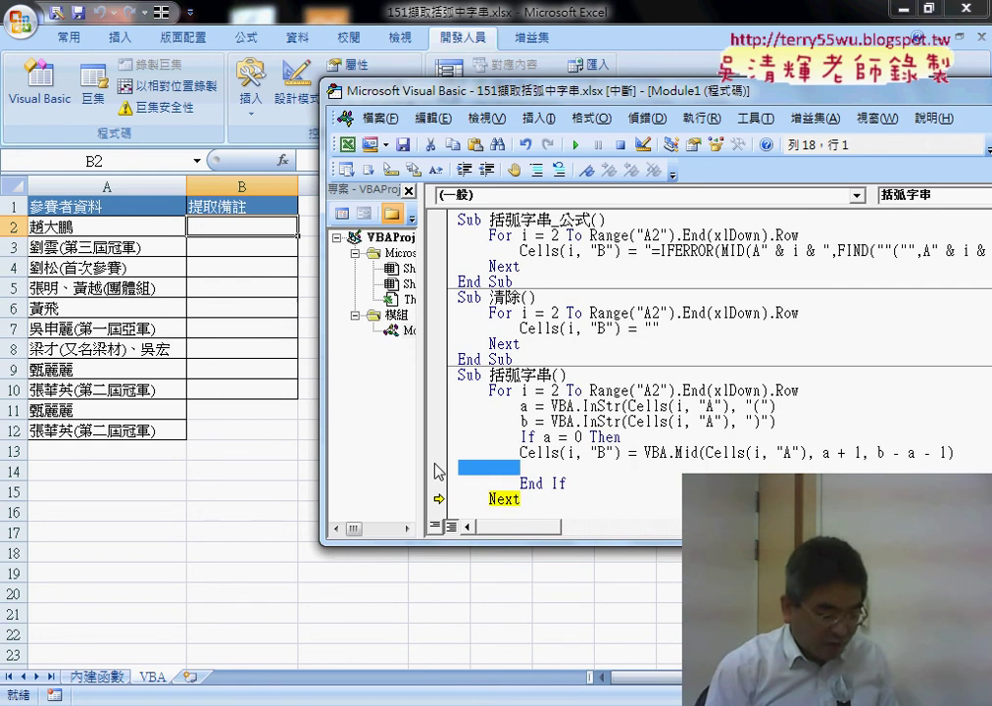
key(BackSpace)
key(BackSpace)
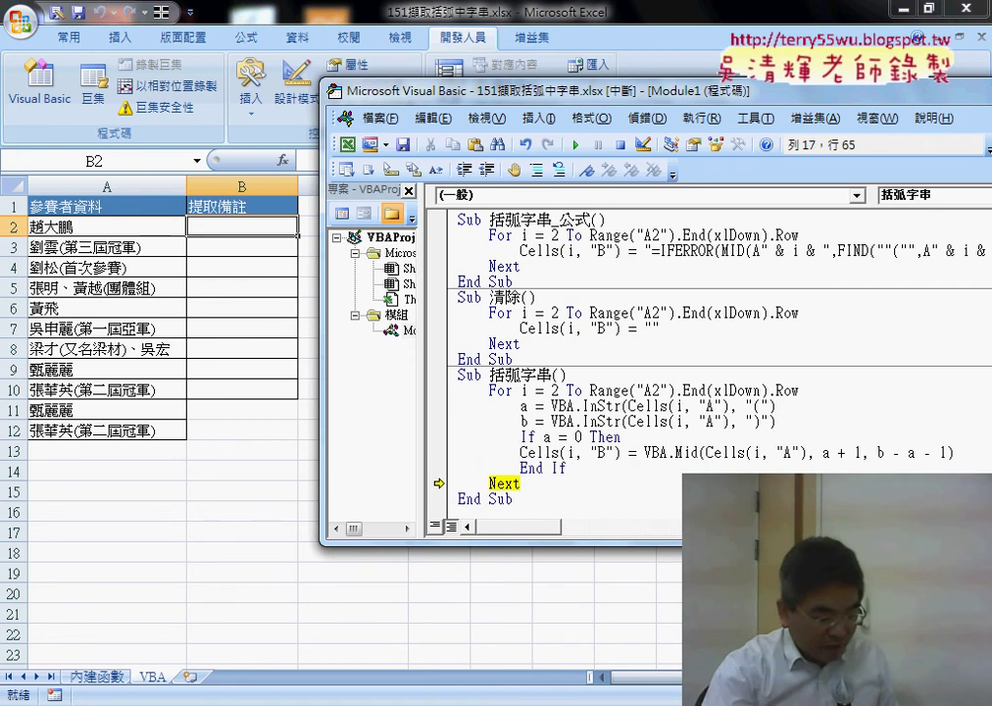
key(Home)
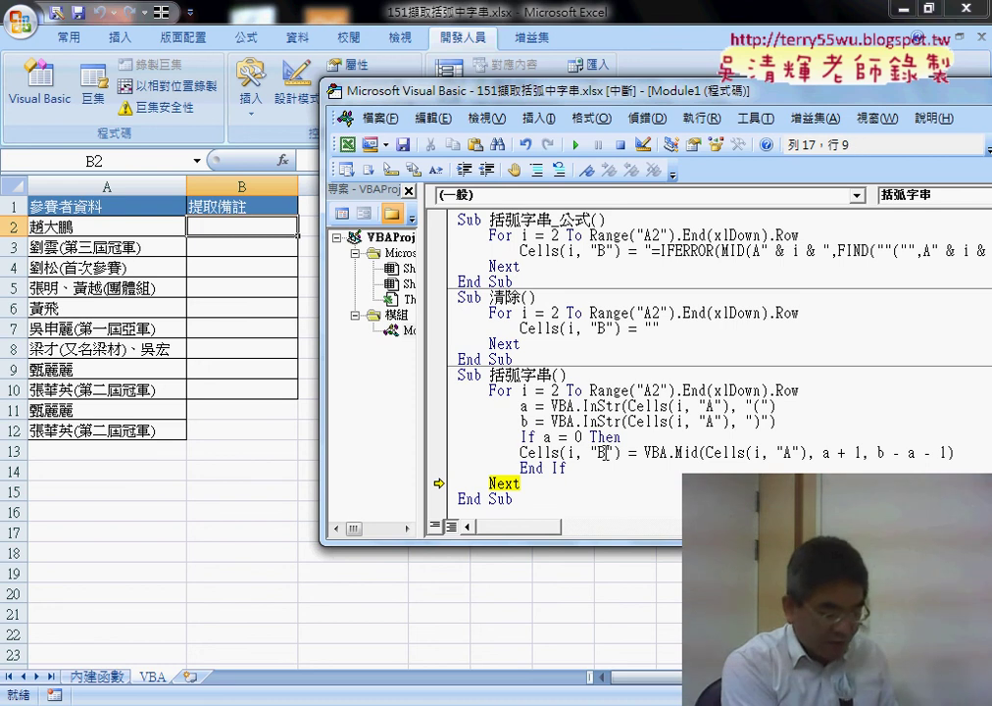
key(Tab)
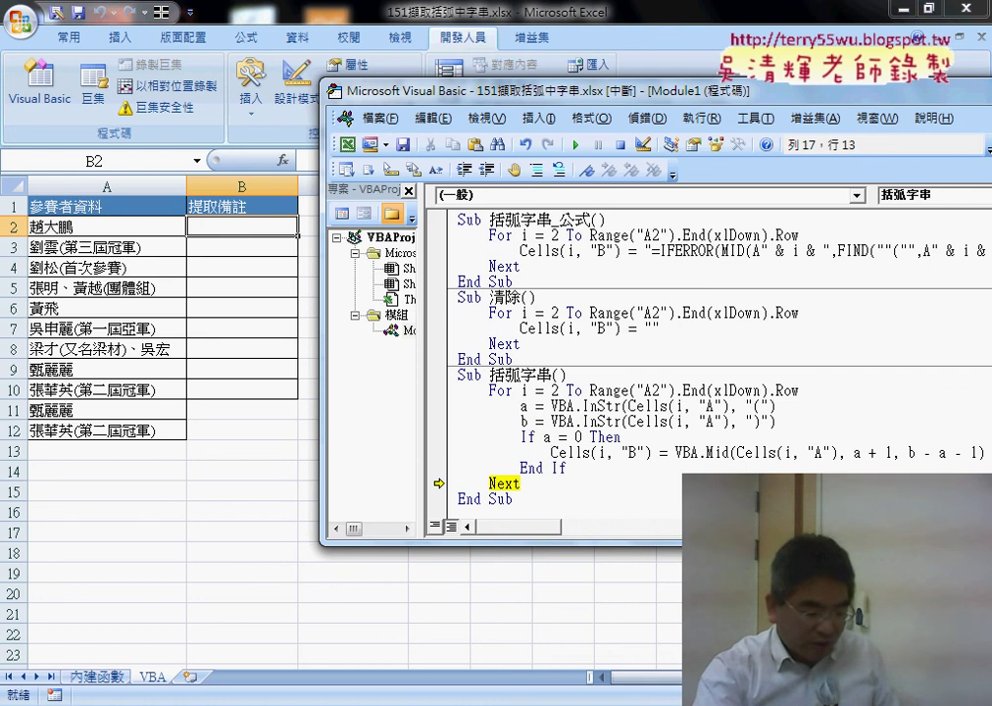
drag(545, 437, 578, 437)
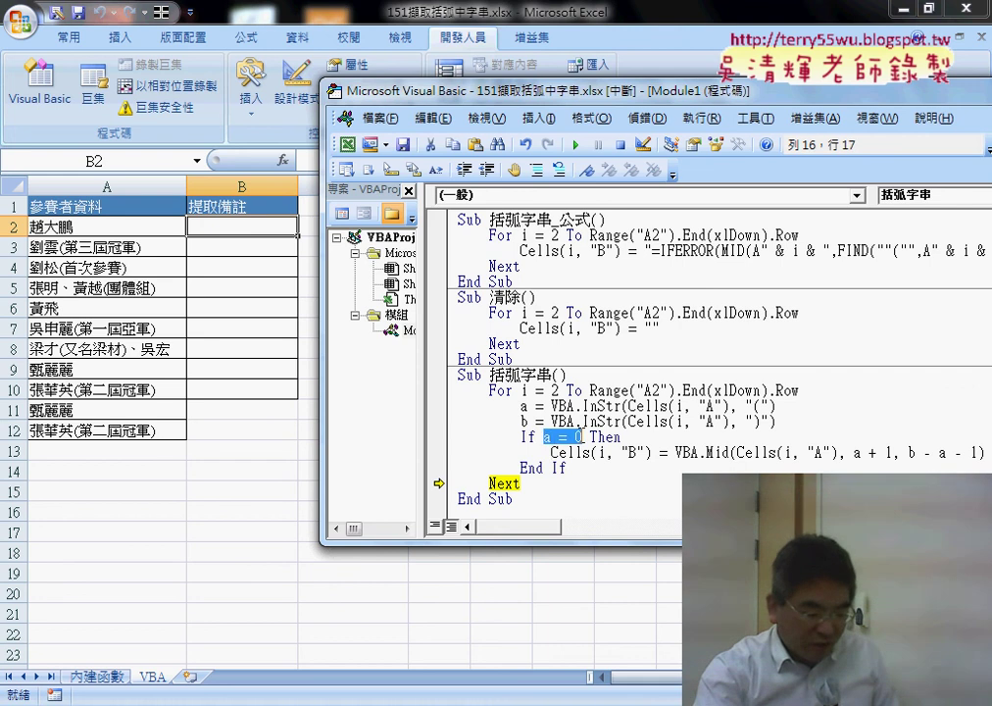
click(622, 452)
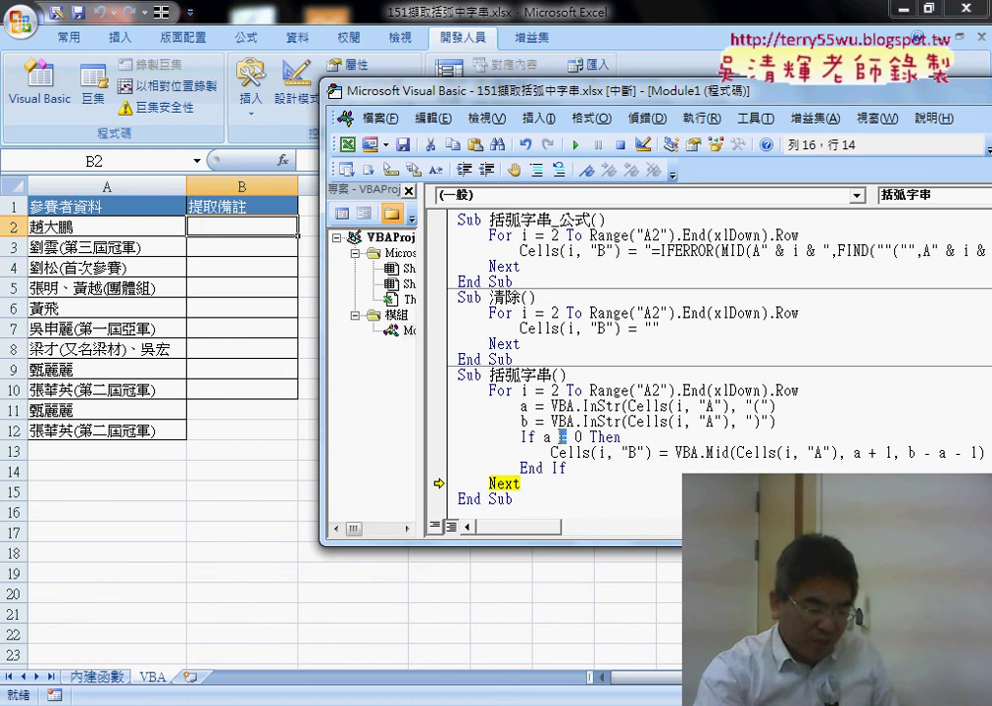
key(shift+Left)
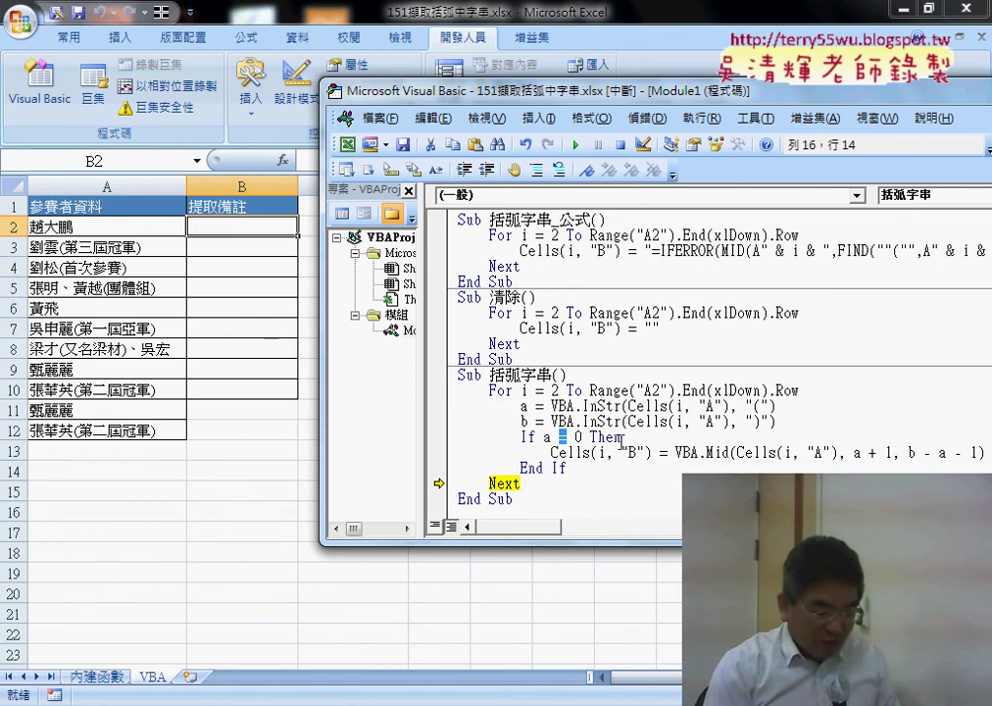
text(<>)
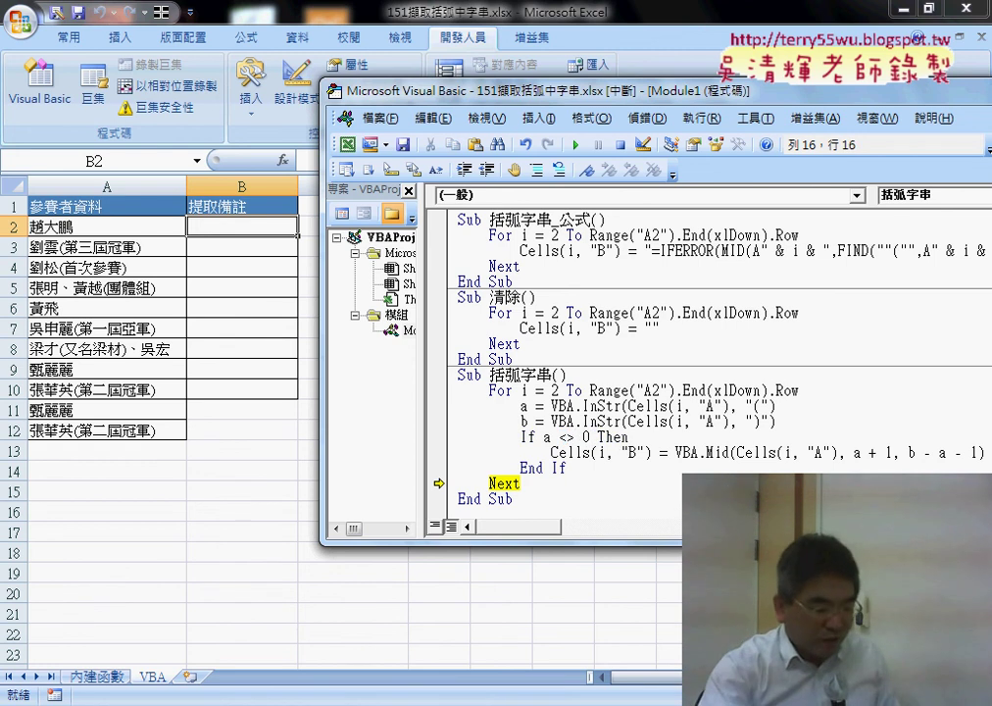
click(555, 437)
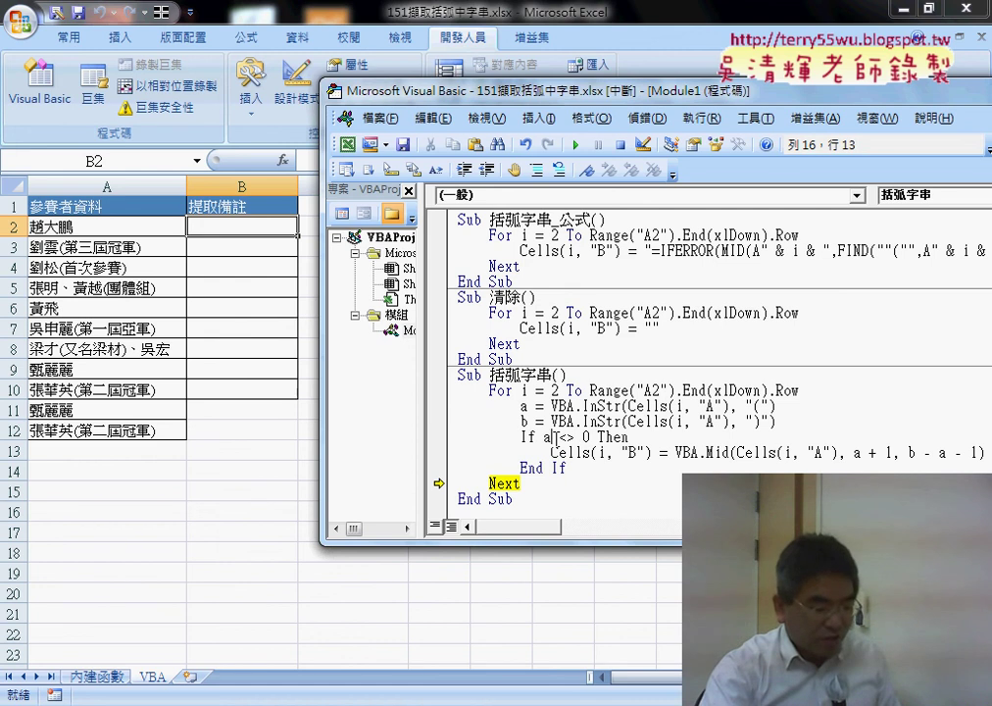
click(539, 469)
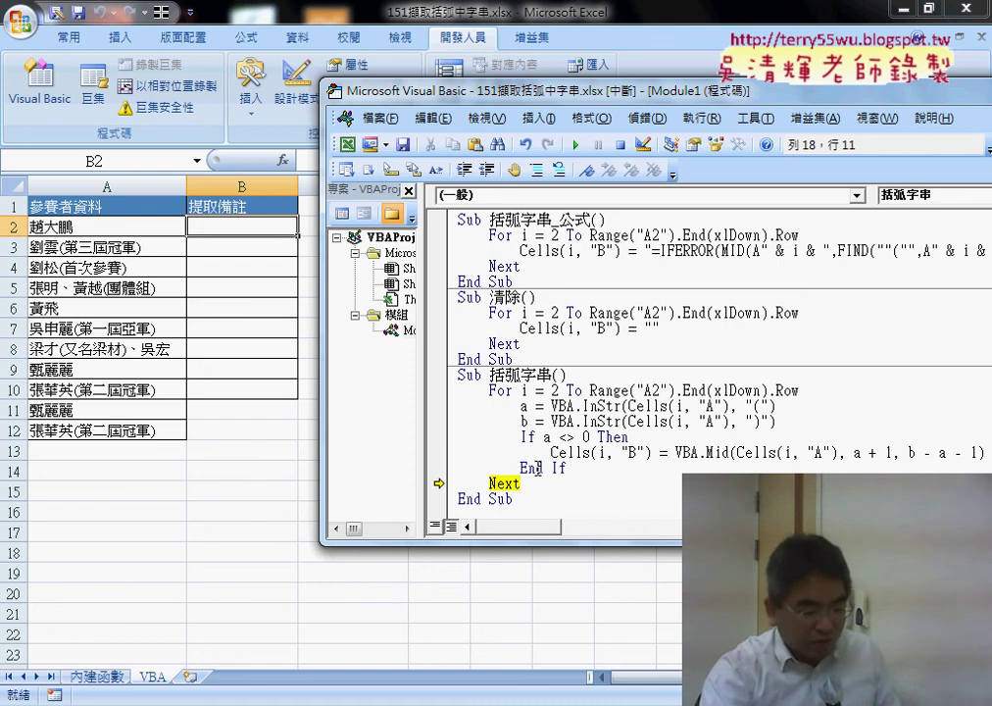
double_click(564, 437)
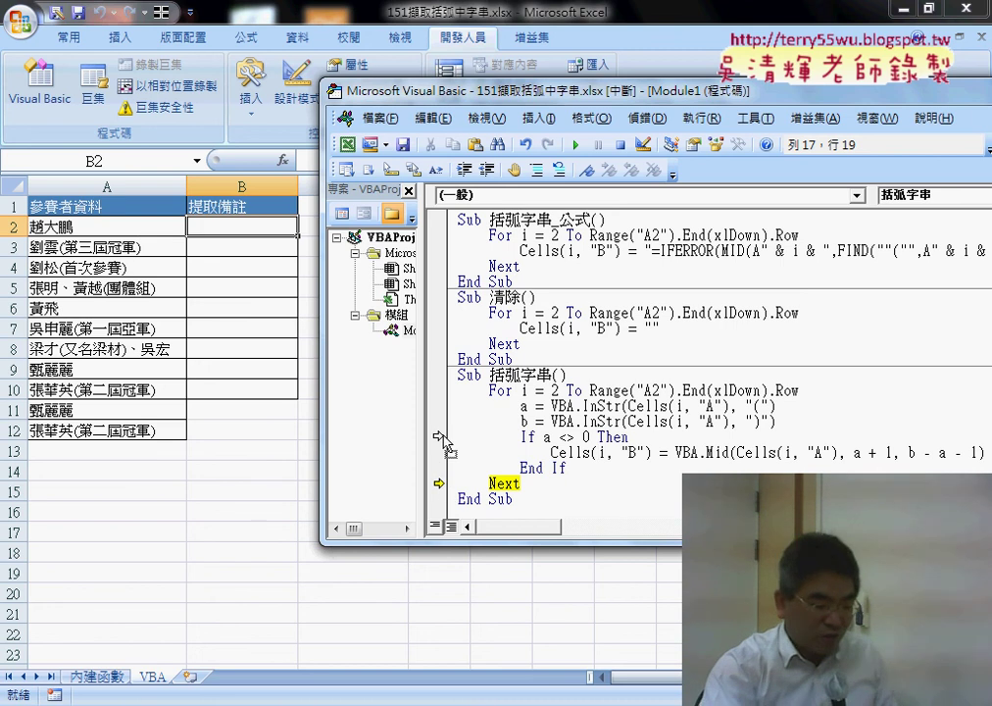
drag(443, 440, 440, 437)
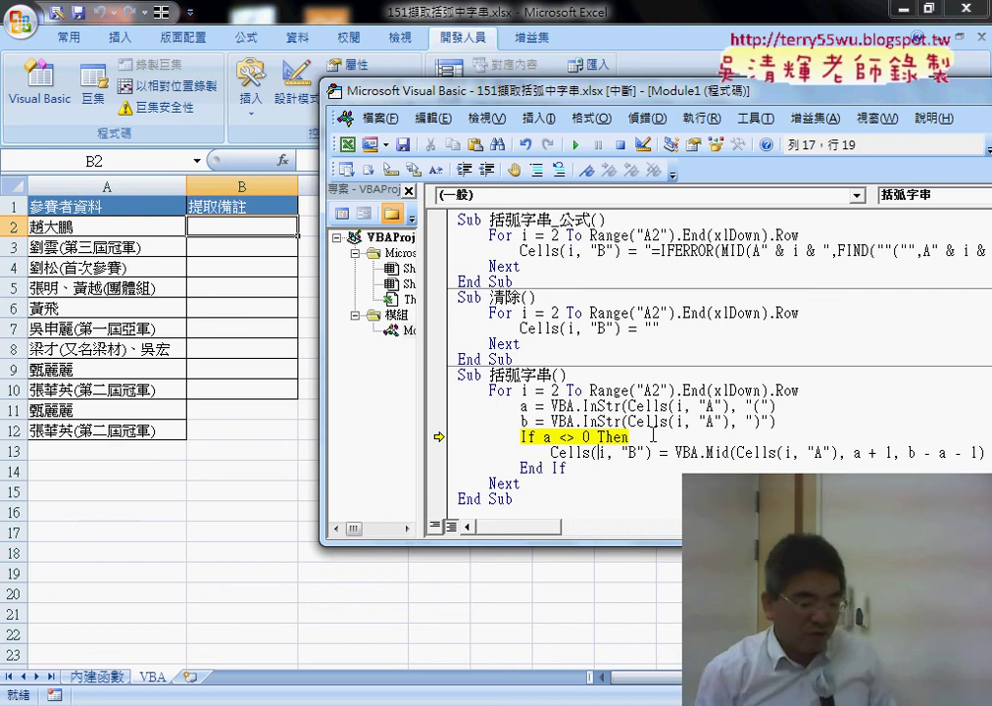
key(F8)
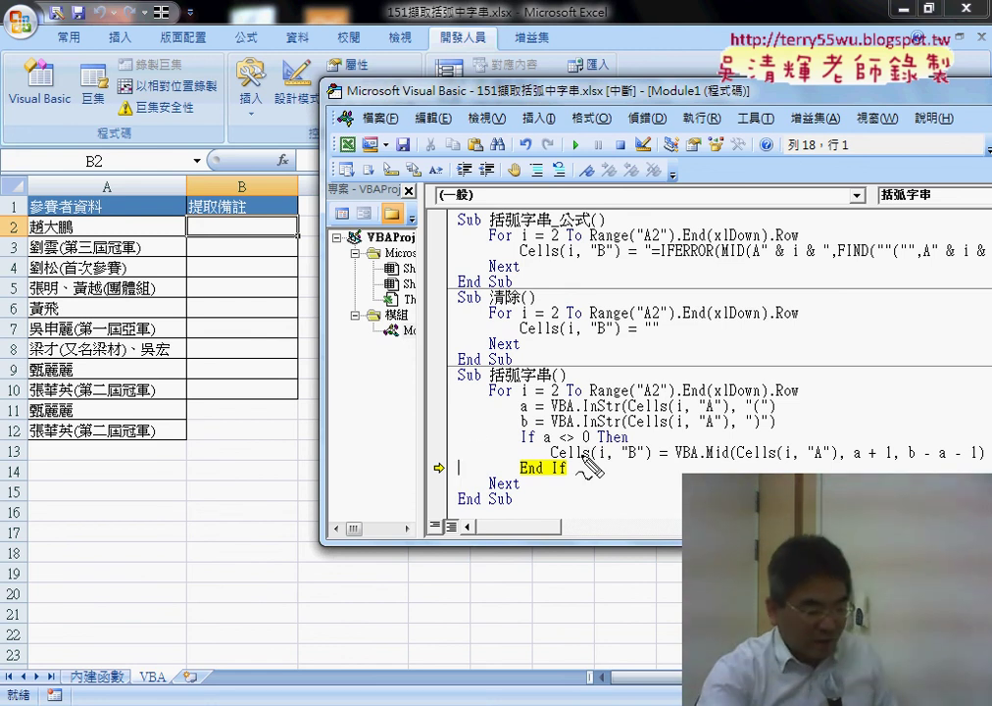
mouse_move(428, 402)
mouse_down()
mouse_move(504, 441)
mouse_move(497, 446)
mouse_move(633, 446)
mouse_up()
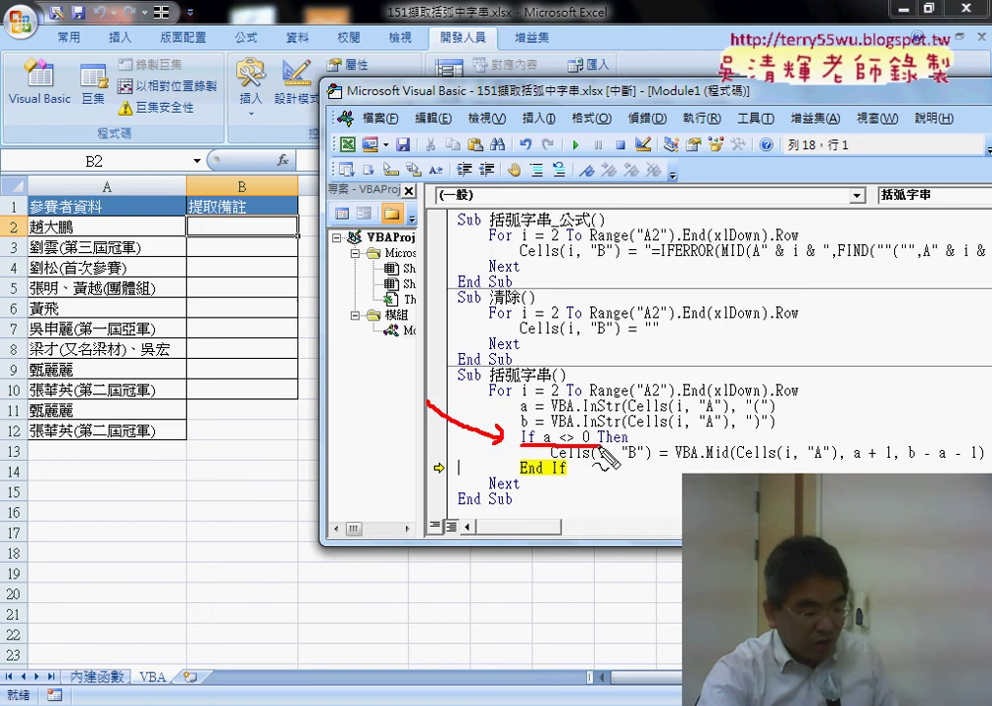
drag(520, 477, 567, 476)
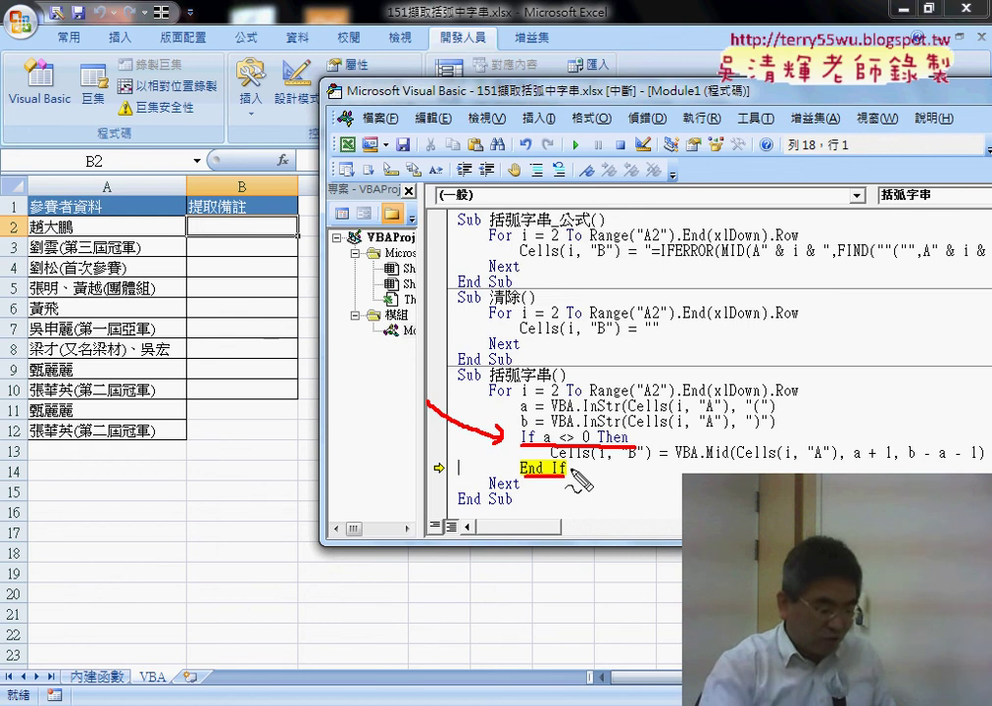
key(Escape)
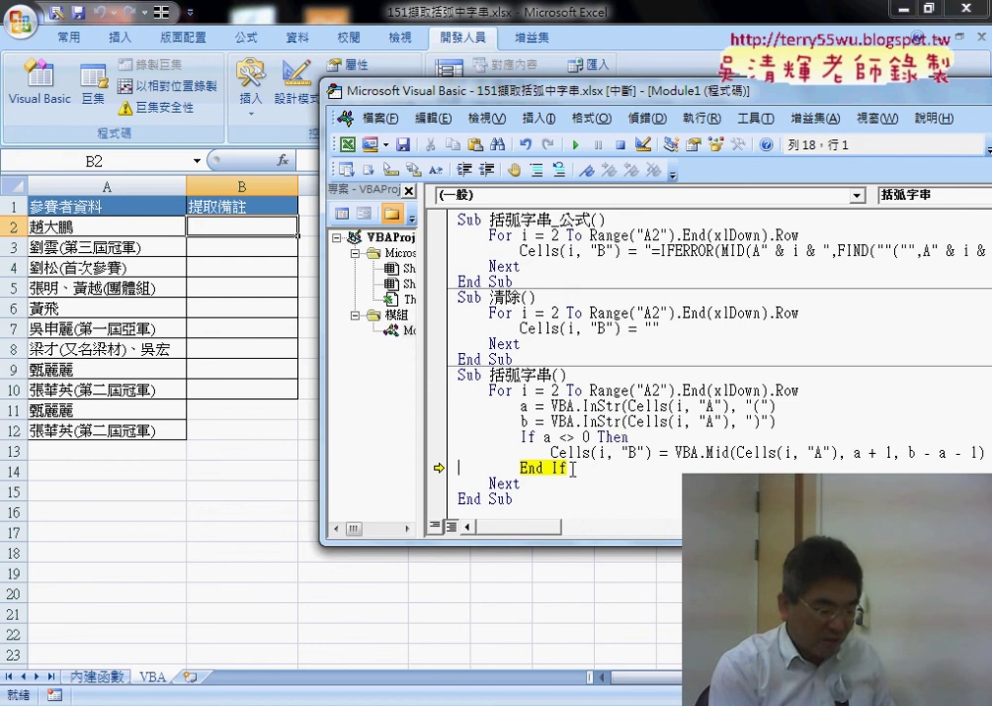
Step through row 3 with F8, checking a, until the Mid line writes 第三屆冠軍 into B3.
key(F8)
key(F8)
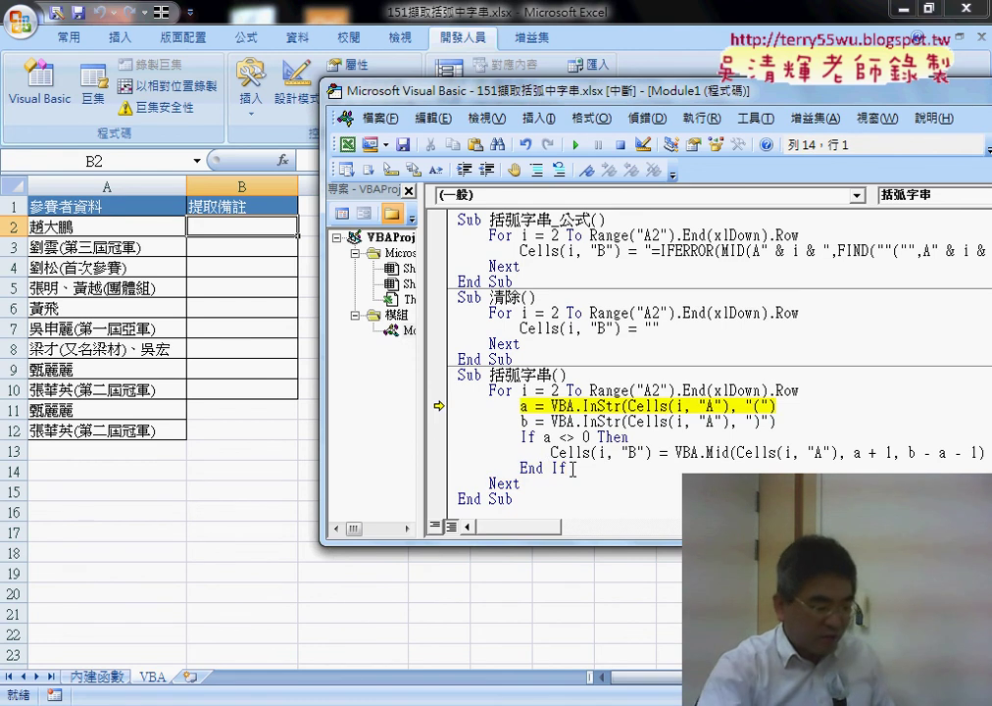
key(F8)
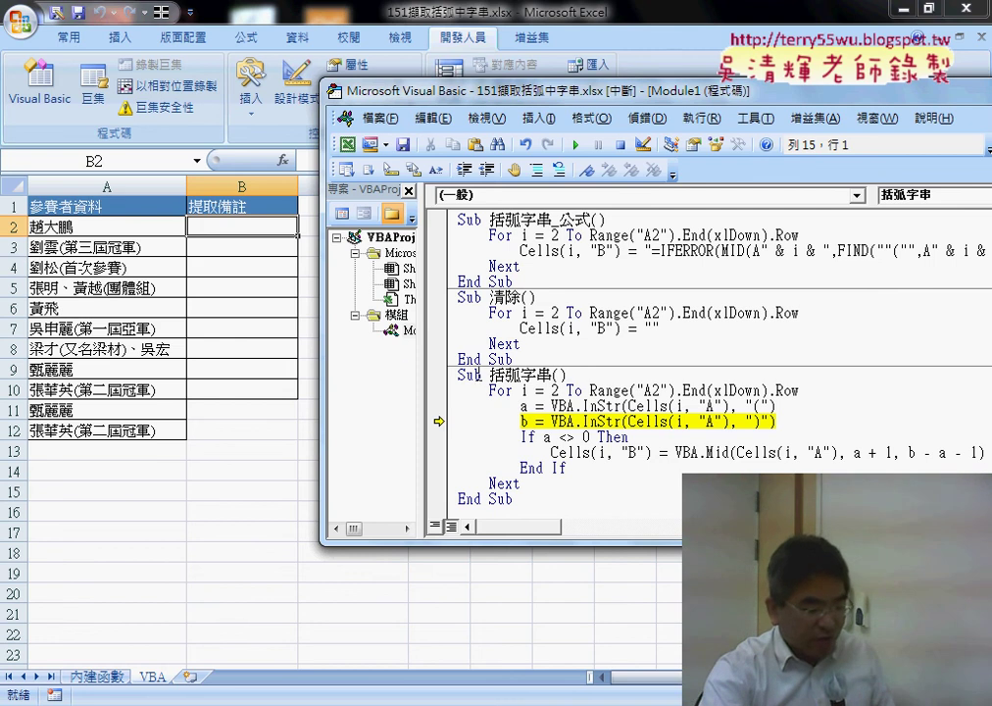
mouse_move(525, 405)
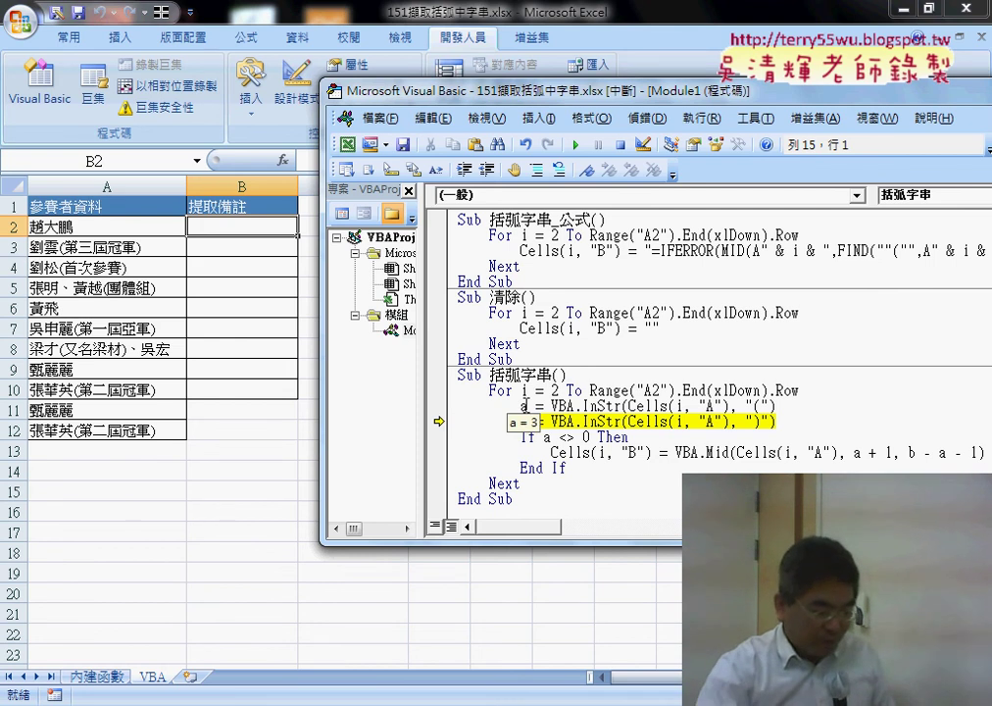
key(F8)
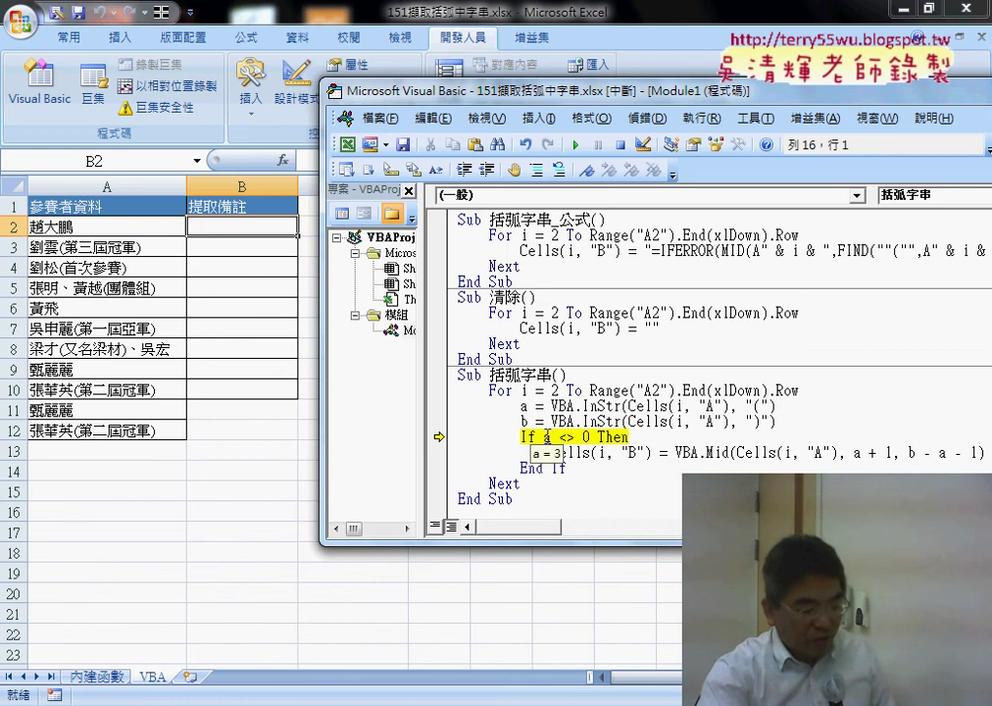
mouse_move(547, 438)
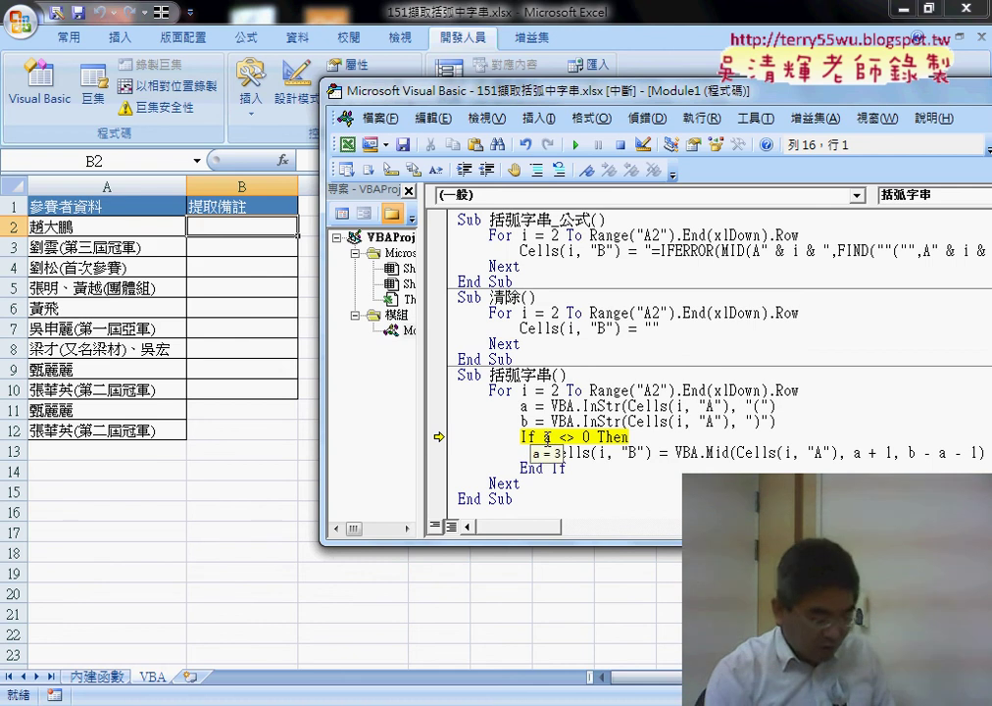
key(F8)
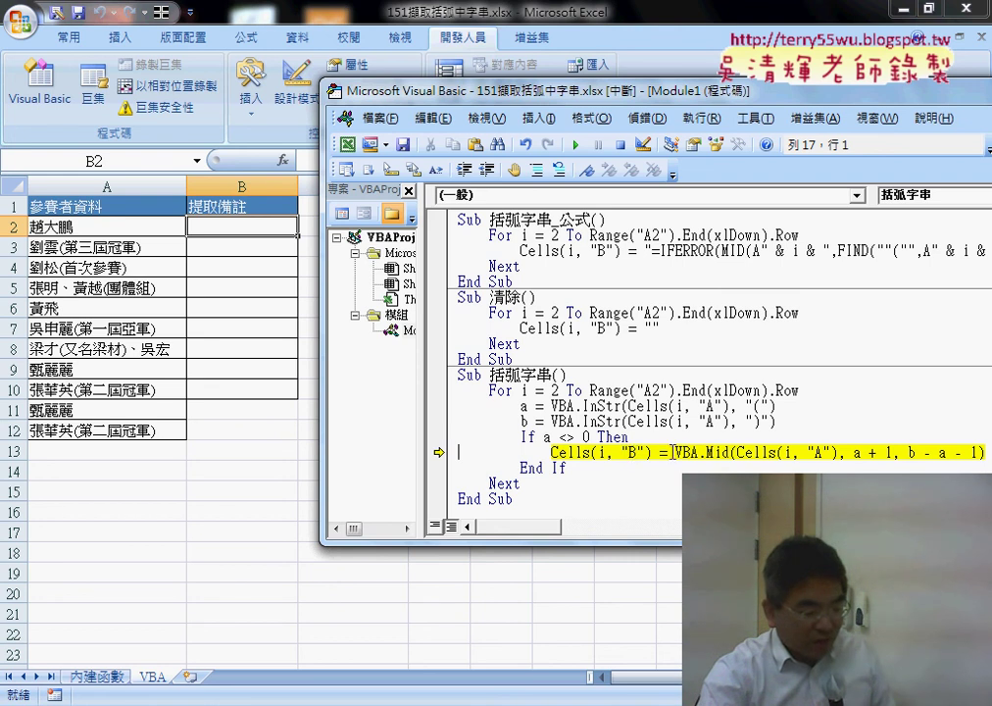
drag(674, 452, 951, 463)
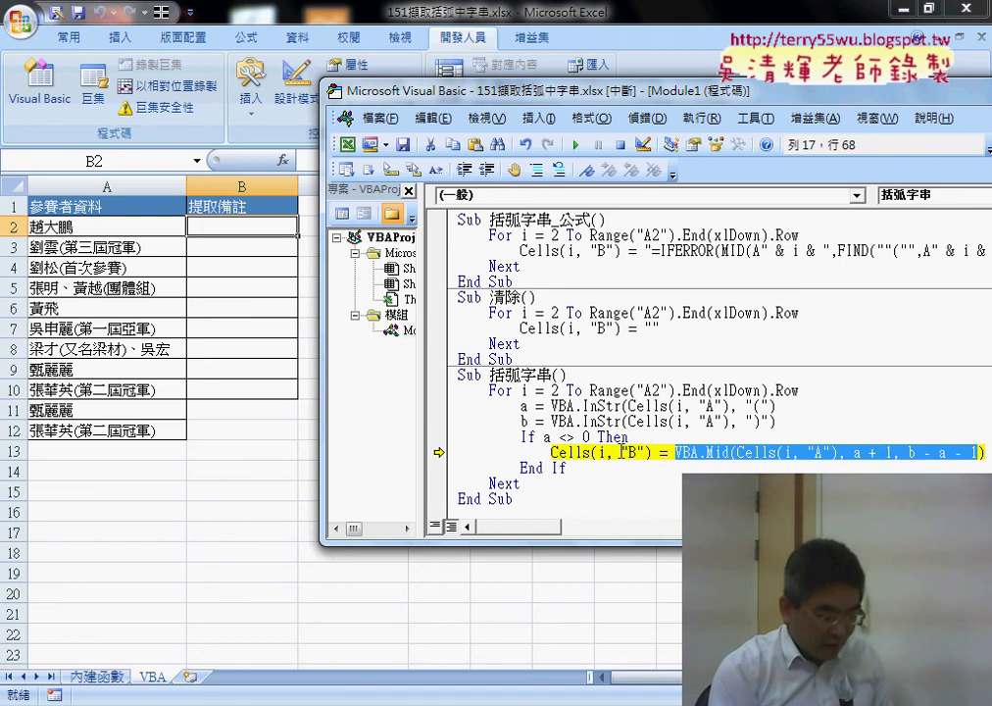
key(F8)
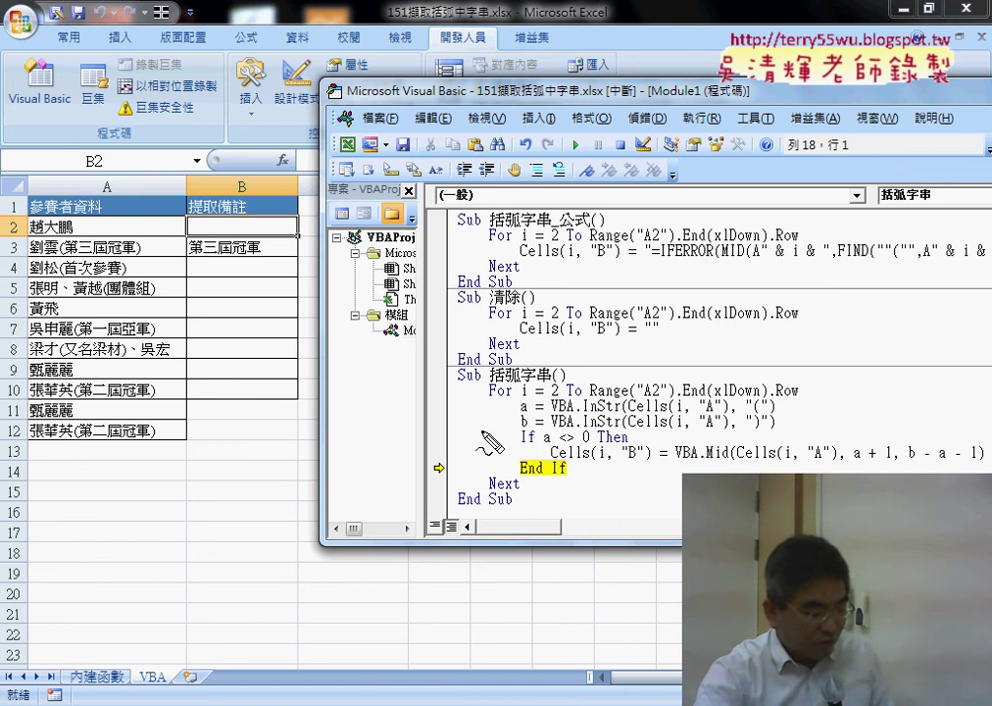
mouse_move(531, 457)
mouse_down()
mouse_move(486, 441)
mouse_move(294, 266)
mouse_move(270, 270)
mouse_up()
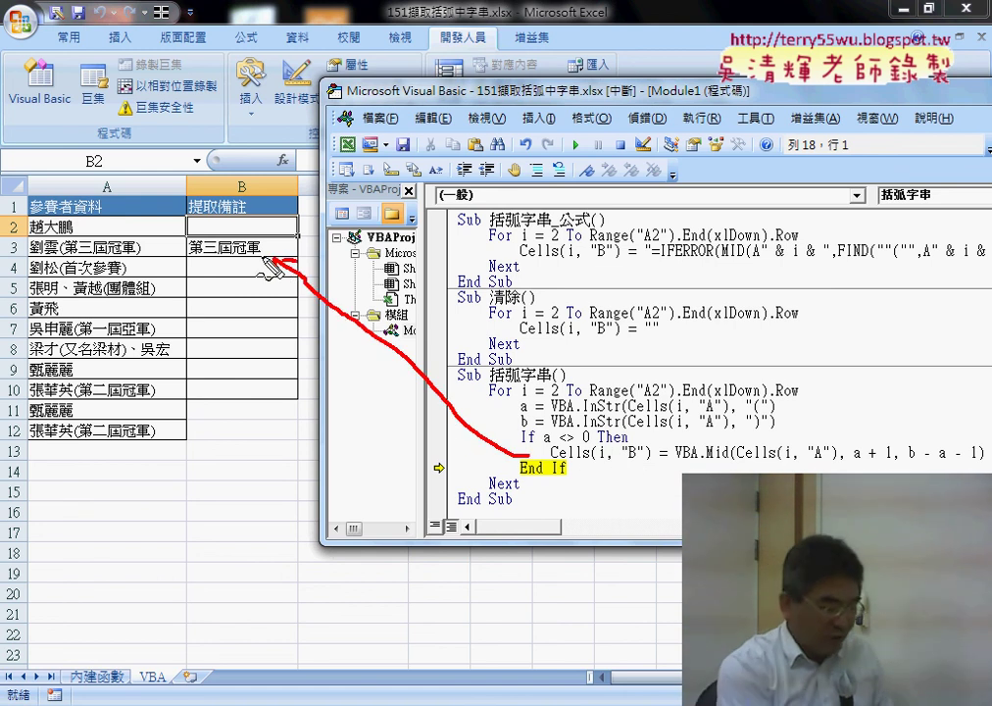
key(Escape)
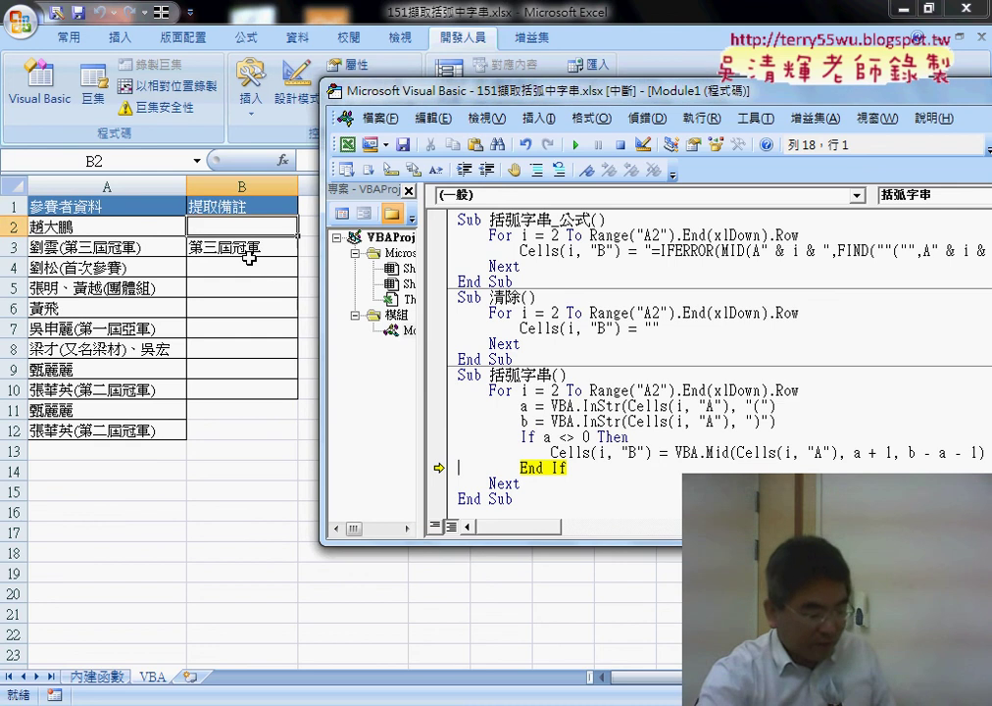
Let 括弧字串 finish, then run the 清除 macro to empty column B.
click(576, 145)
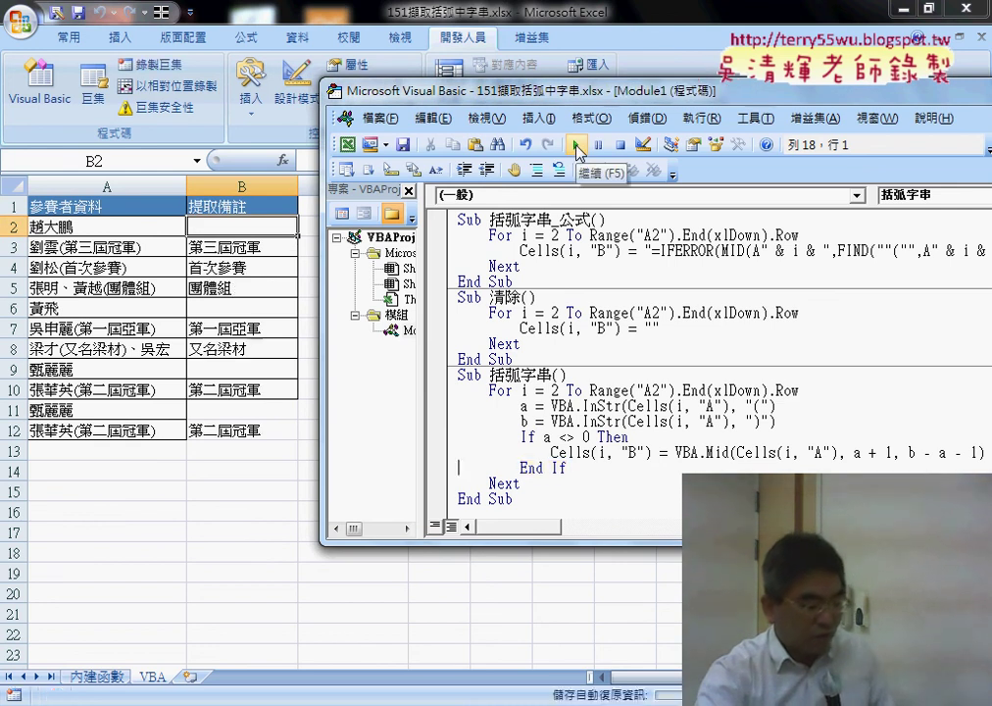
click(560, 312)
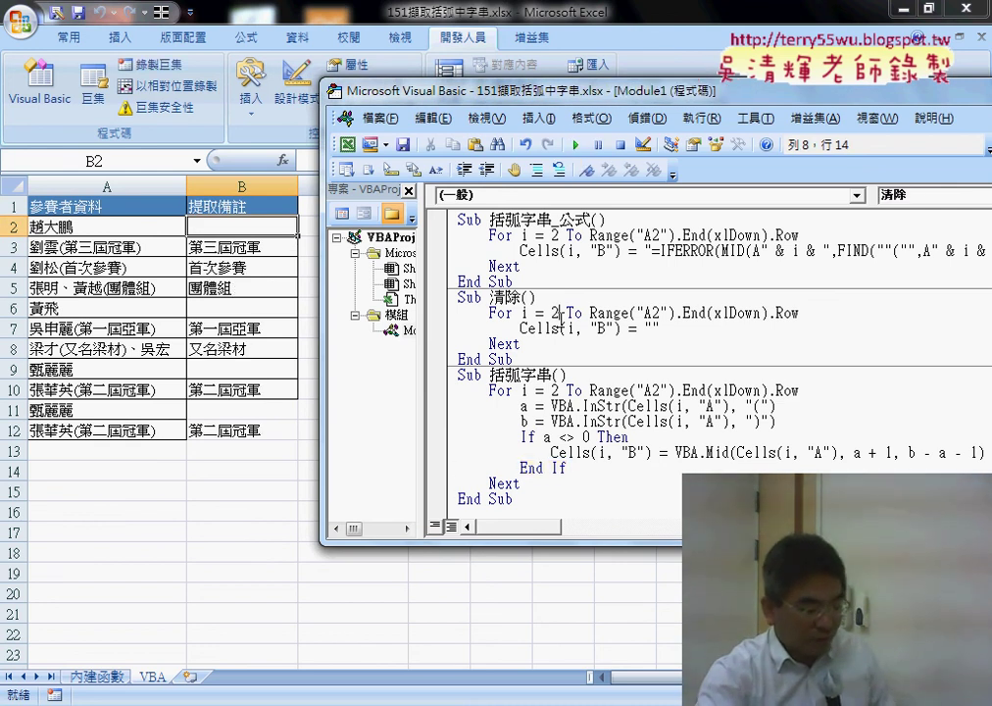
click(576, 145)
Highlight the InStr searches and the If…End If lines in 括弧字串.
click(568, 437)
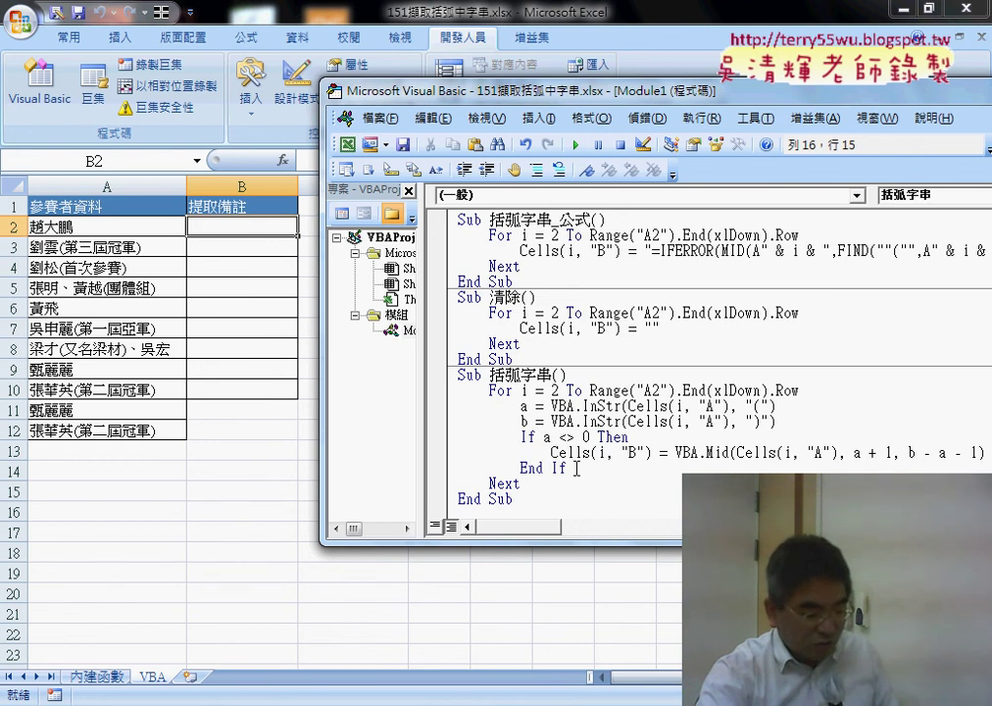
drag(577, 469, 443, 410)
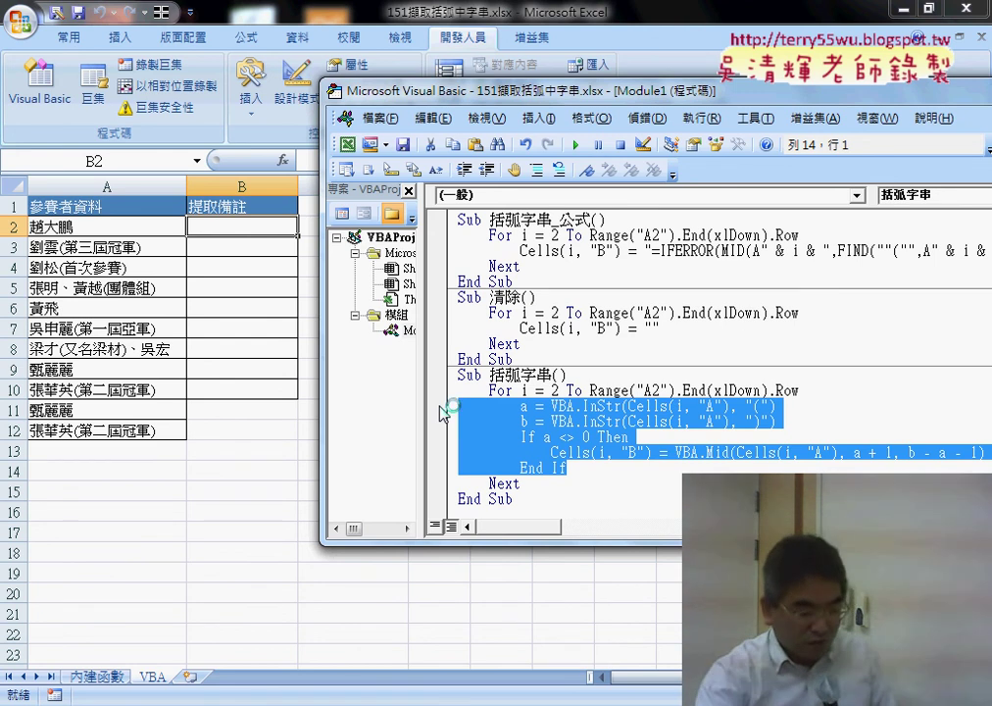
click(521, 438)
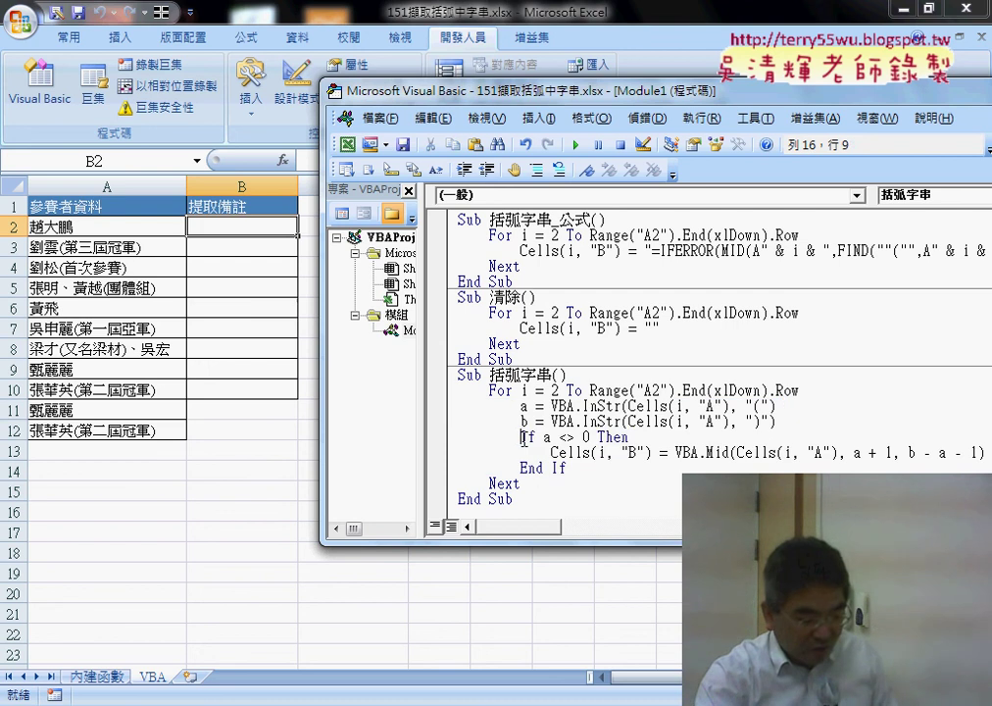
drag(522, 437, 628, 437)
drag(566, 468, 452, 476)
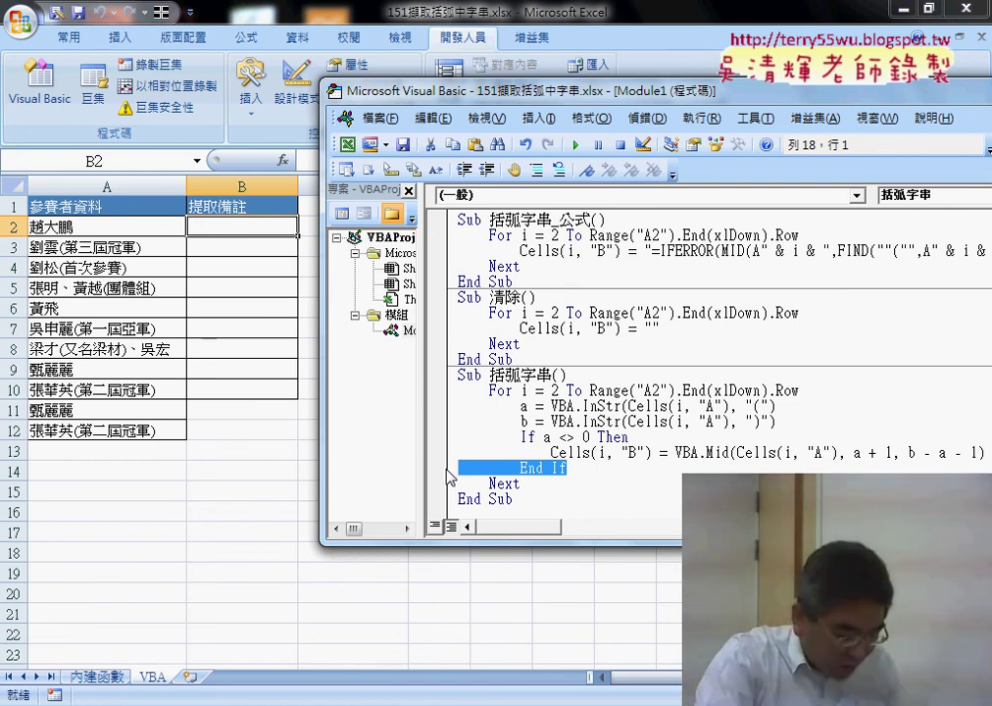
mouse_move(345, 703)
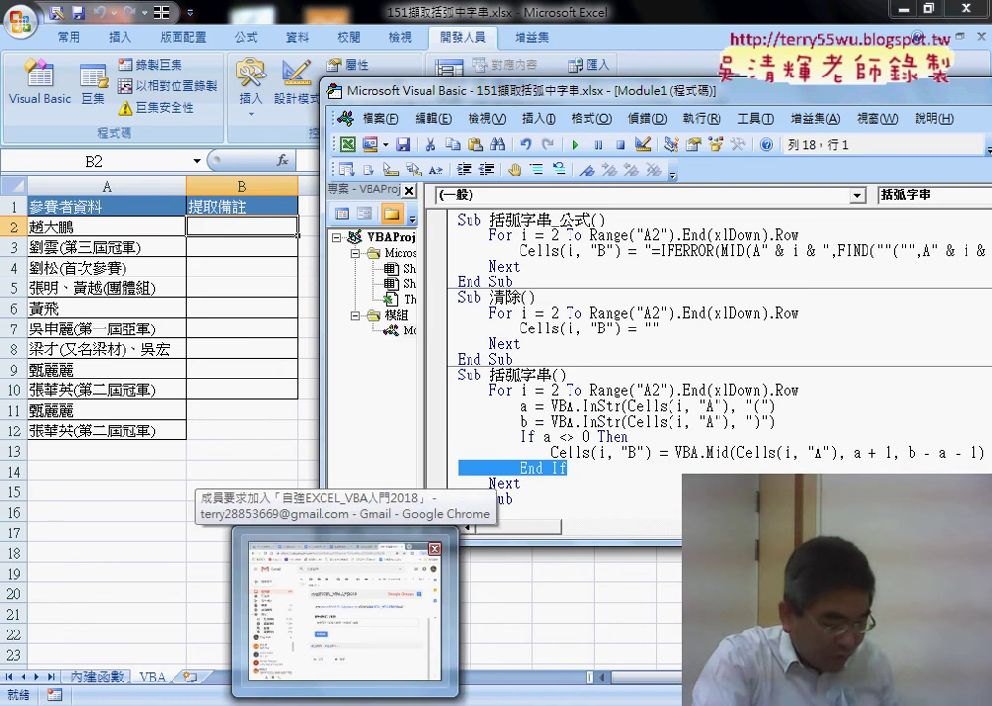
Close the Gmail tab and scroll 151擷取括弧內字串.docx down to Public Sub 括弧字串().
click(367, 635)
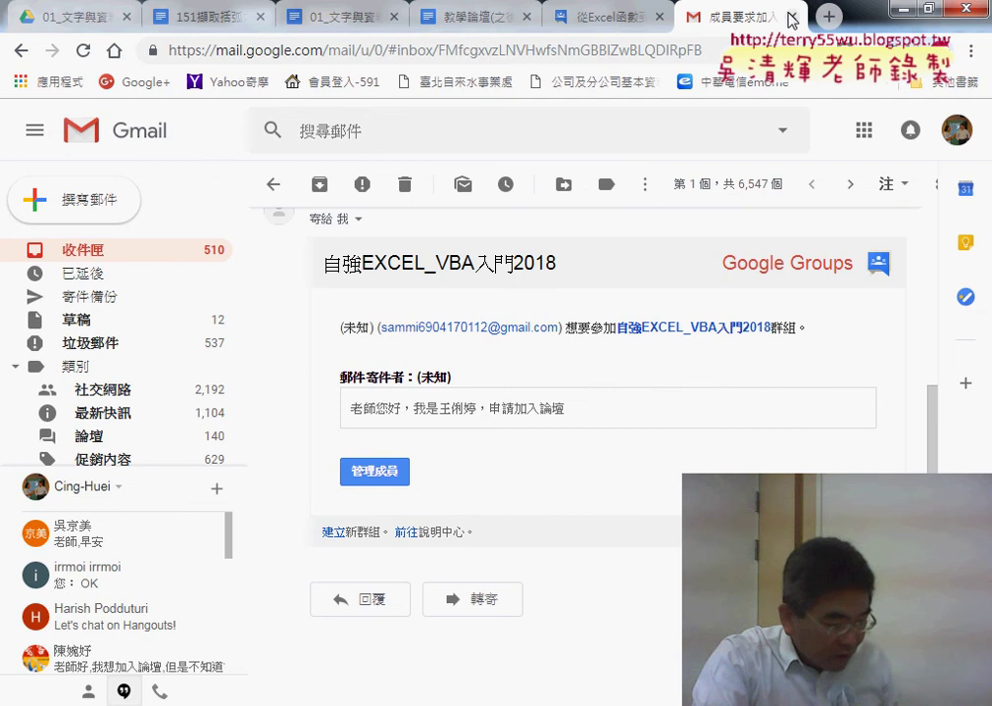
click(793, 17)
click(245, 16)
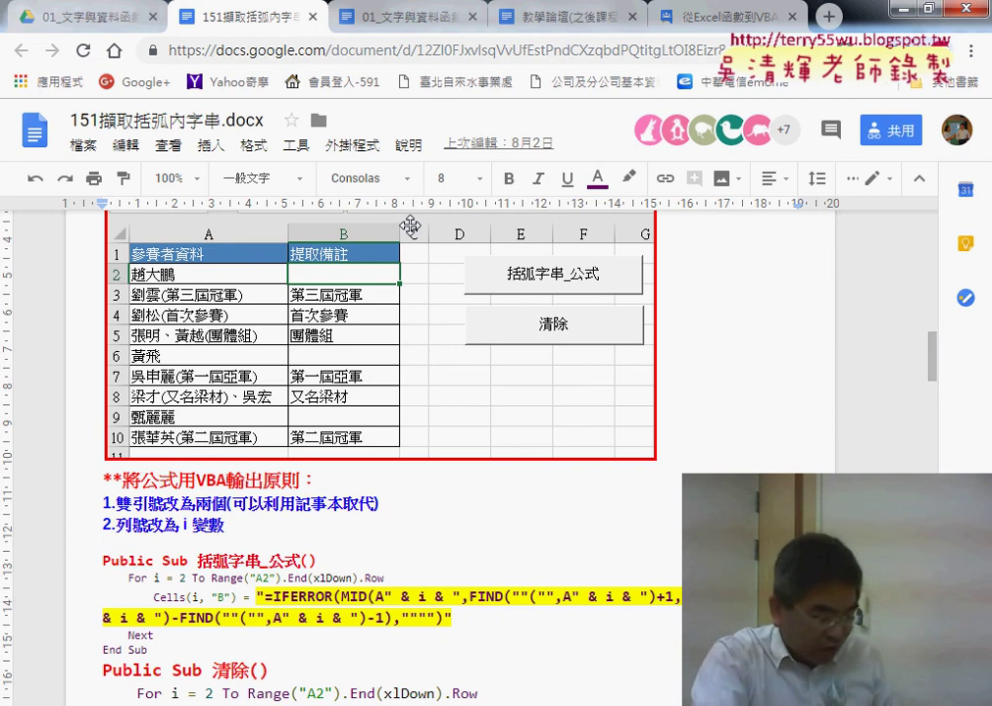
scroll(567, 333, down, 1)
scroll(566, 332, down, 2)
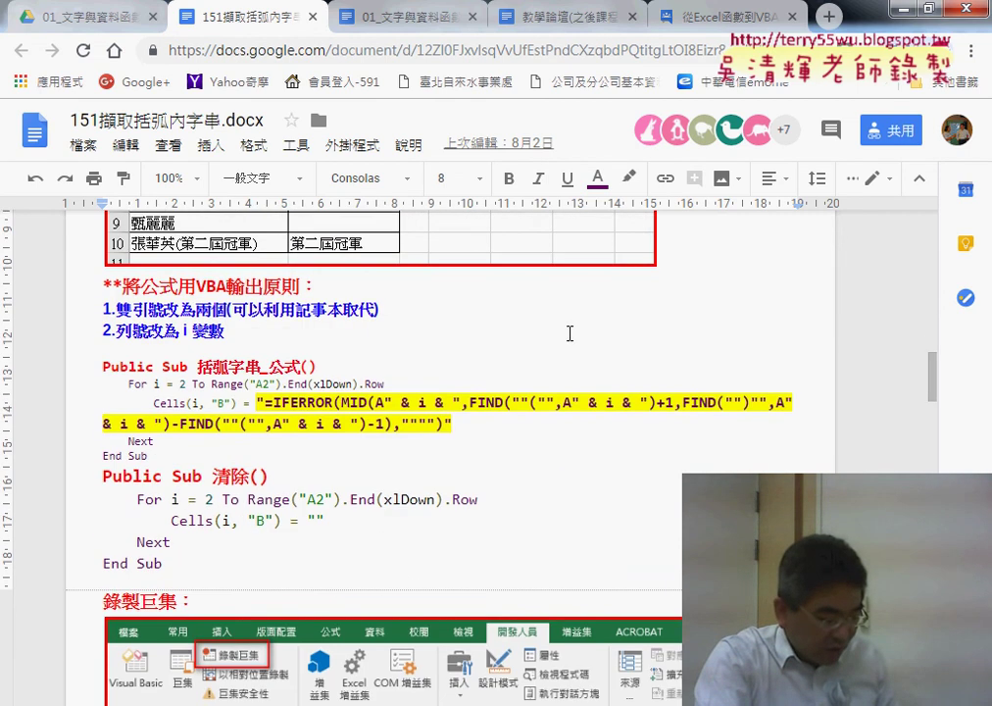
scroll(567, 333, down, 2)
scroll(568, 333, down, 2)
scroll(568, 333, down, 3)
scroll(568, 333, down, 1)
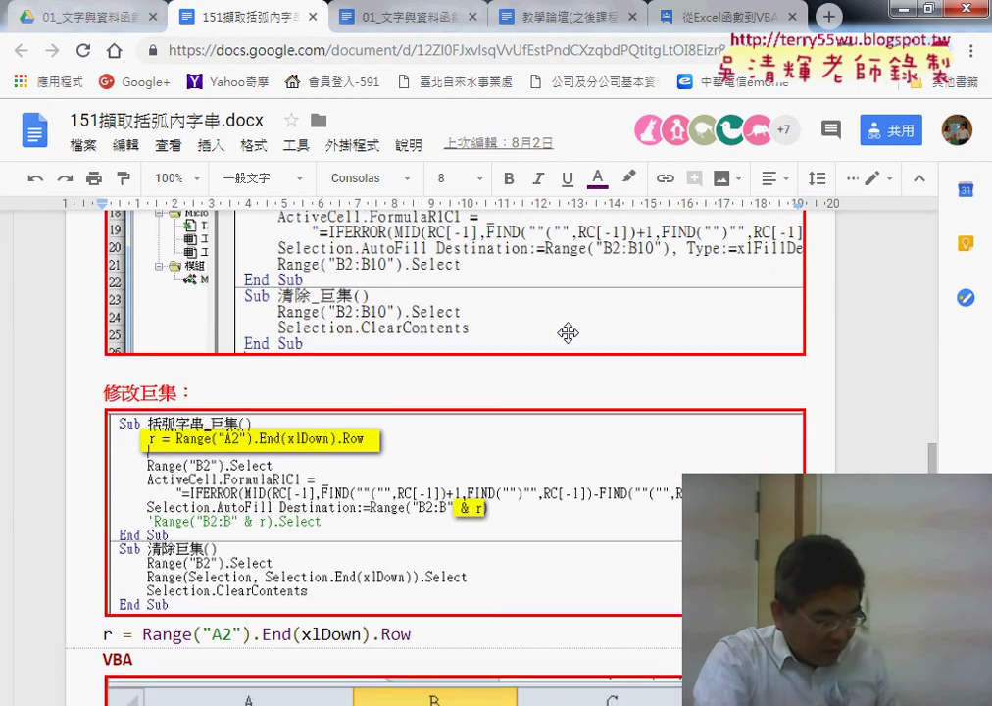
scroll(568, 333, down, 2)
scroll(567, 333, down, 2)
scroll(568, 333, down, 3)
scroll(568, 334, down, 4)
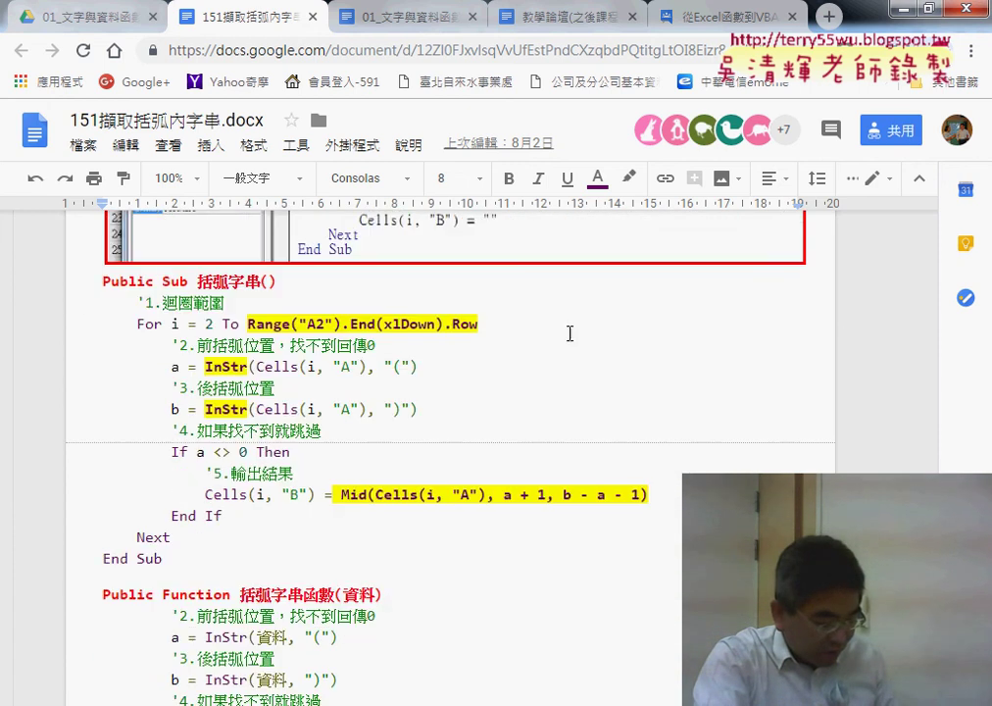
scroll(569, 333, down, 1)
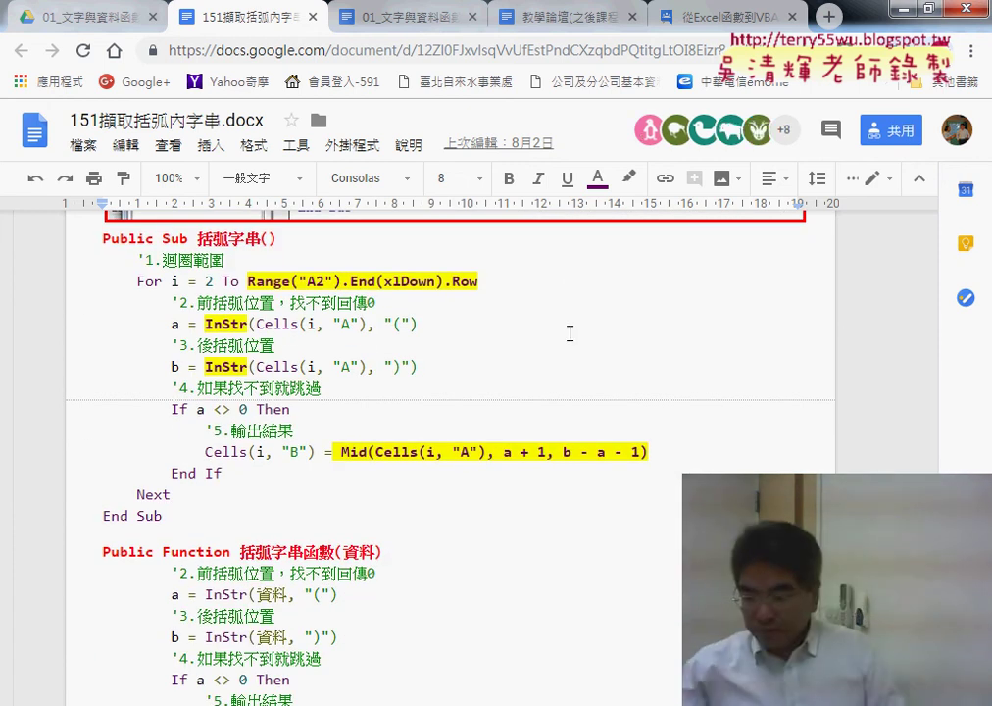